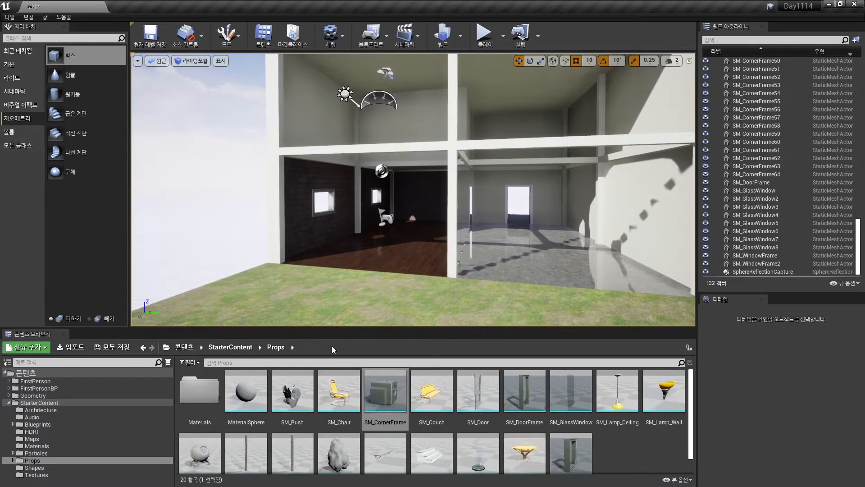
pyautogui.moveTo(524, 452); pyautogui.dragTo(416, 227)
pyautogui.press('f')
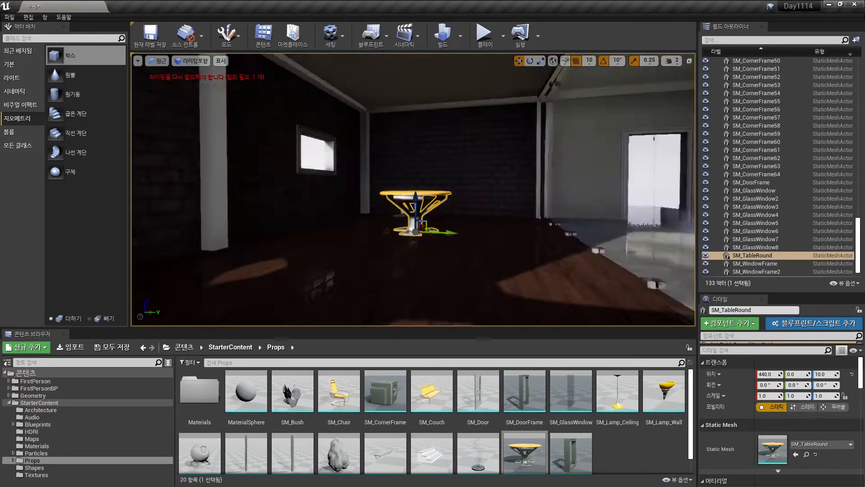
pyautogui.keyDown('alt'); pyautogui.moveTo(411, 276); pyautogui.dragTo(268, 288); pyautogui.keyUp('alt')
pyautogui.scroll(-4, 411, 276)
pyautogui.moveTo(448, 204); pyautogui.dragTo(459, 204)
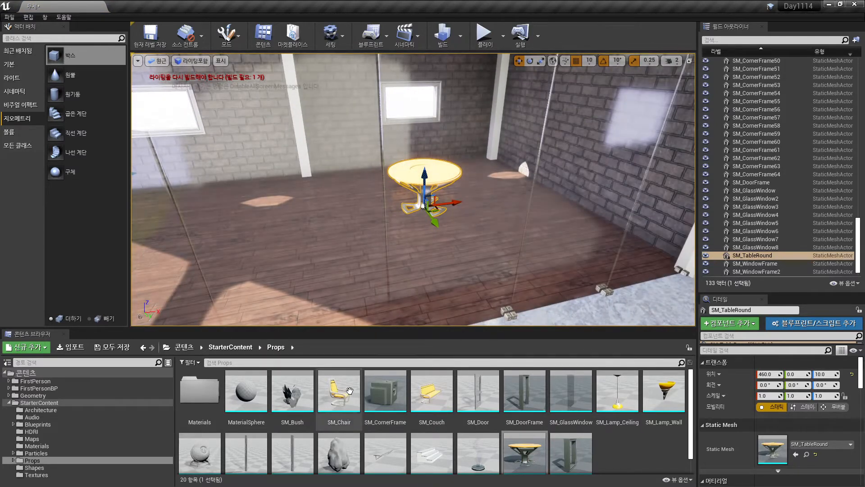
pyautogui.moveTo(339, 391); pyautogui.dragTo(464, 255)
pyautogui.press('Delete')
pyautogui.click(415, 174)
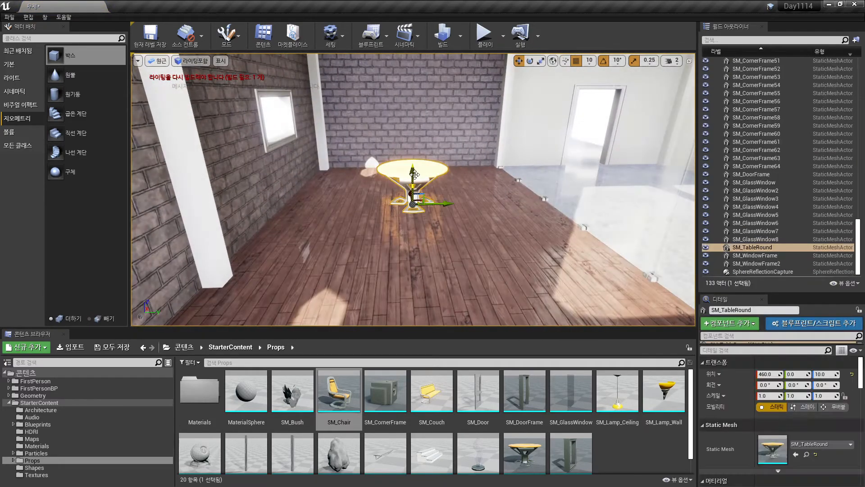
pyautogui.press('Delete')
# Select the SM_GlassWindow7 pane group in the glass partition and inspect its lower and upper corner frames
pyautogui.scroll(-5, 414, 187)
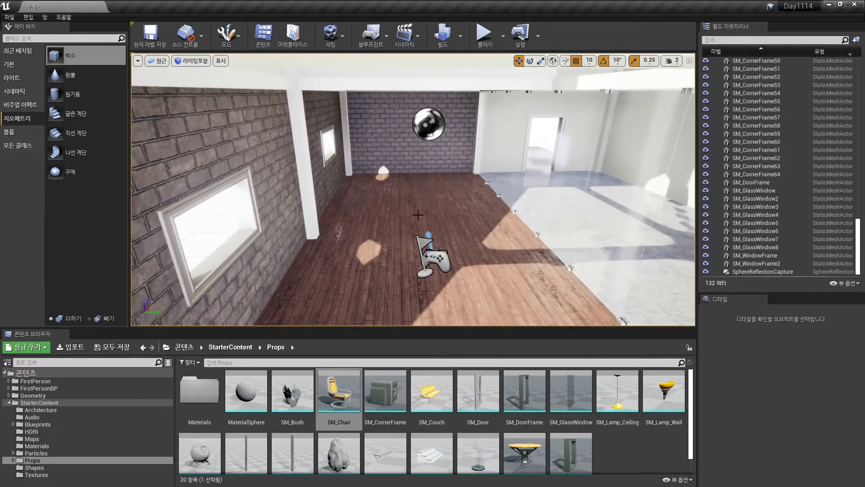
pyautogui.keyDown('alt'); pyautogui.moveTo(533, 241); pyautogui.dragTo(432, 203); pyautogui.keyUp('alt')
pyautogui.moveTo(532, 241); pyautogui.dragTo(473, 242, button='right')
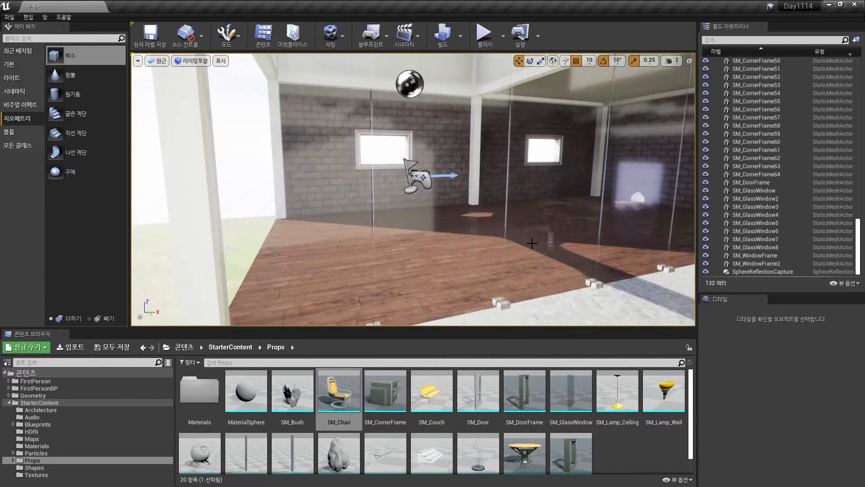
pyautogui.keyDown('alt'); pyautogui.moveTo(532, 243); pyautogui.dragTo(509, 228); pyautogui.keyUp('alt')
pyautogui.click(344, 222)
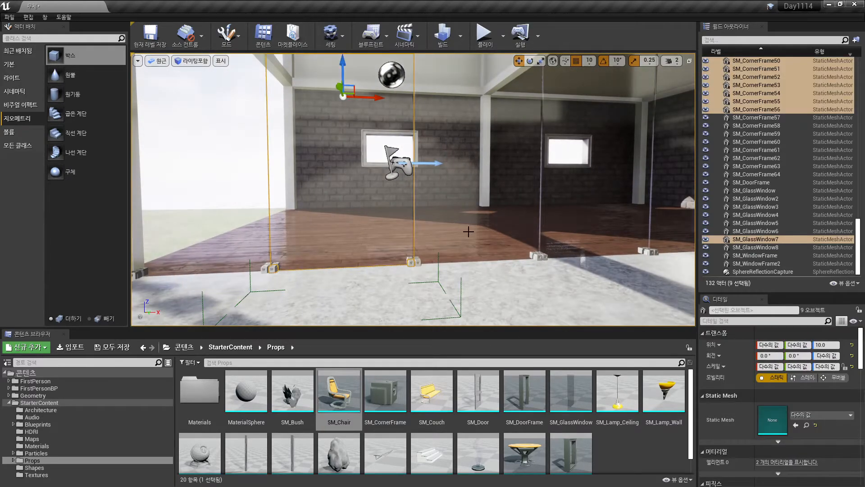
pyautogui.moveTo(469, 232); pyautogui.dragTo(470, 217, button='right')
pyautogui.scroll(-3, 469, 217)
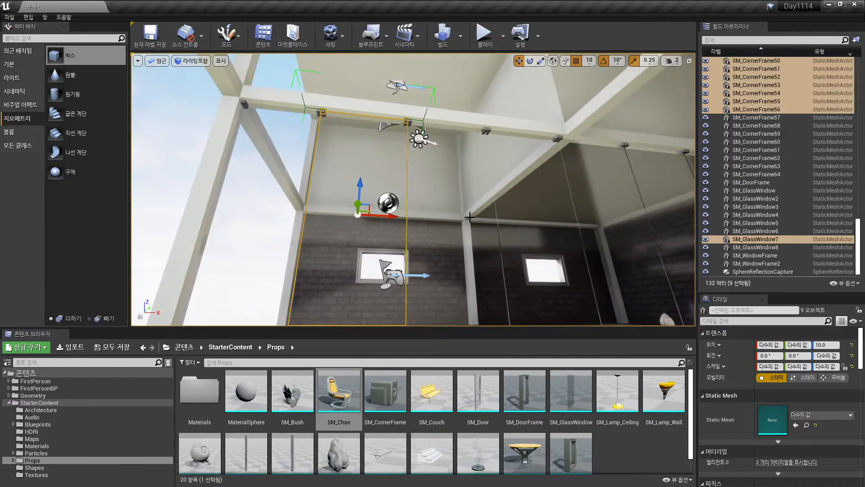
pyautogui.keyDown('alt'); pyautogui.moveTo(496, 243); pyautogui.dragTo(489, 264); pyautogui.keyUp('alt')
pyautogui.moveTo(544, 258)
pyautogui.mouseDown(button='right')
pyautogui.moveTo(536, 264)
pyautogui.moveTo(543, 258)
pyautogui.mouseUp(button='right')
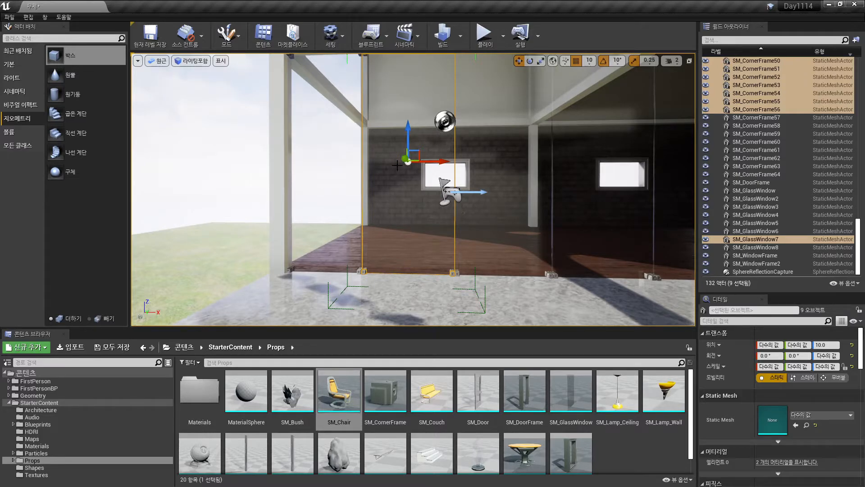
# Slide the SM_GlassWindow7 pane group along the X axis over the neighbouring pane and play-test the level
pyautogui.click(333, 230)
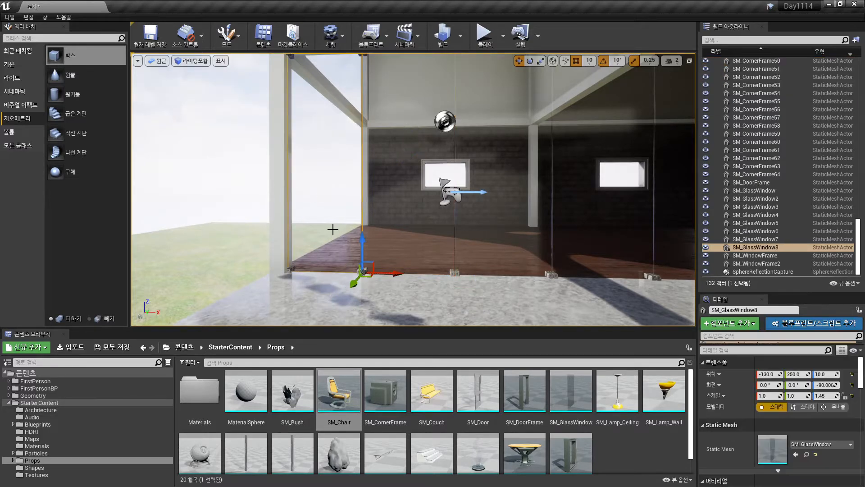
pyautogui.hotkey('ctrl', 'z')
pyautogui.press('f')
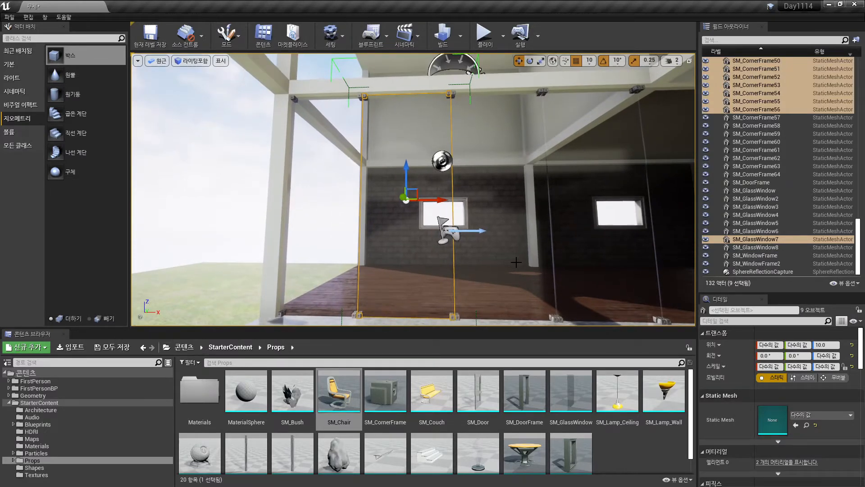
pyautogui.press('a')
pyautogui.moveTo(514, 275)
pyautogui.mouseDown(button='right')
pyautogui.moveTo(523, 271)
pyautogui.moveTo(514, 275)
pyautogui.mouseUp(button='right')
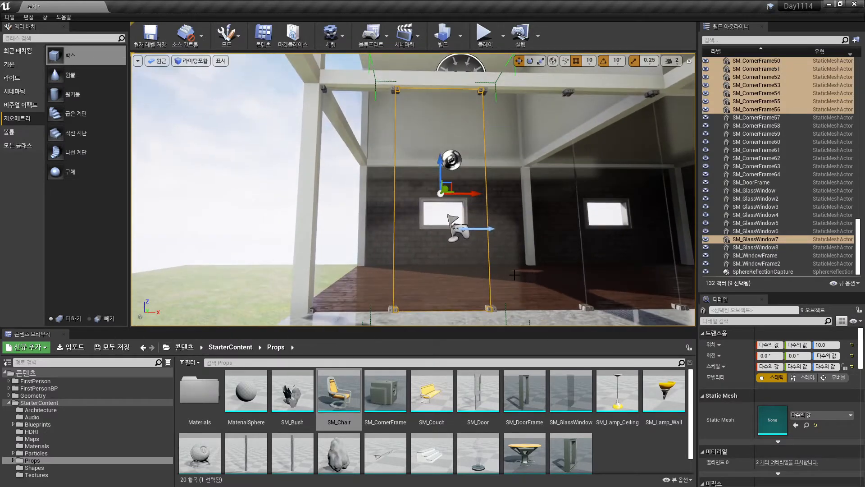
pyautogui.moveTo(473, 193); pyautogui.dragTo(587, 194)
pyautogui.click(485, 45)
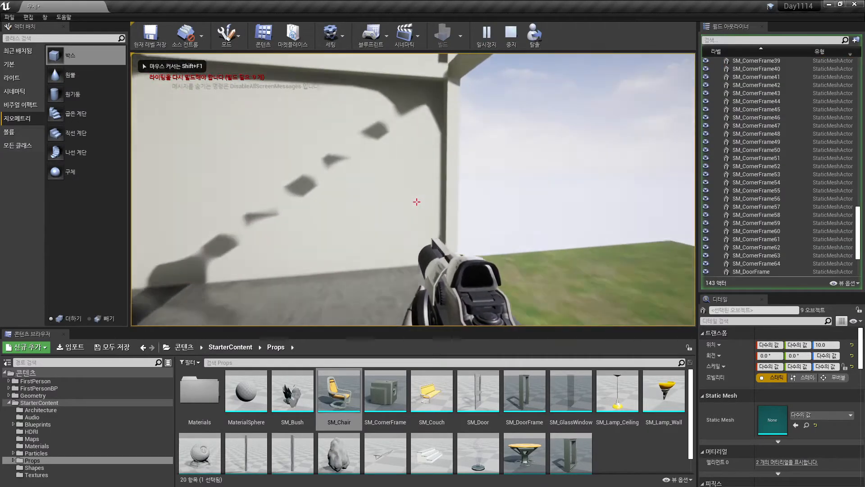
pyautogui.press('Escape')
# Slide the SM_GlassWindow7 pane group back along the X axis into its gap in the partition
pyautogui.click(347, 193)
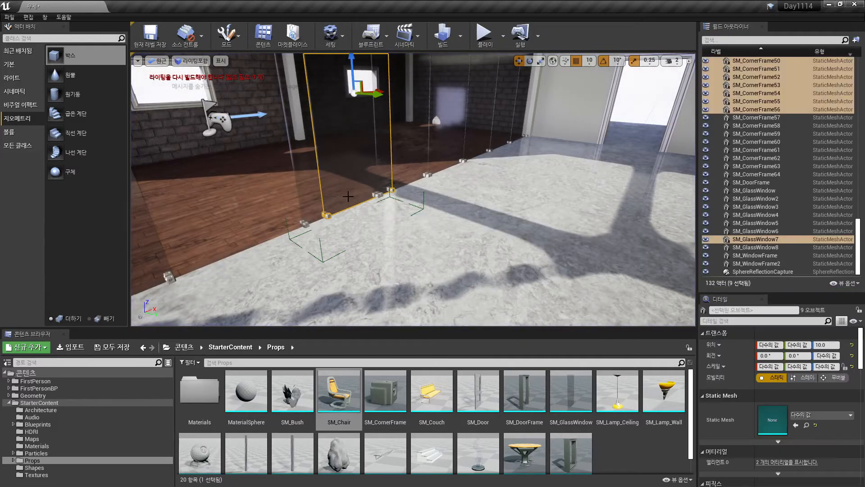
pyautogui.press('f')
pyautogui.press('f')
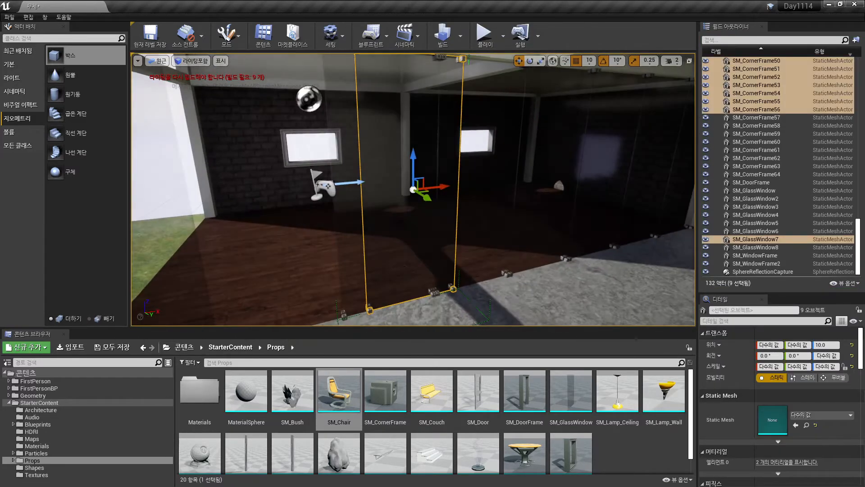
pyautogui.moveTo(440, 189); pyautogui.dragTo(295, 195)
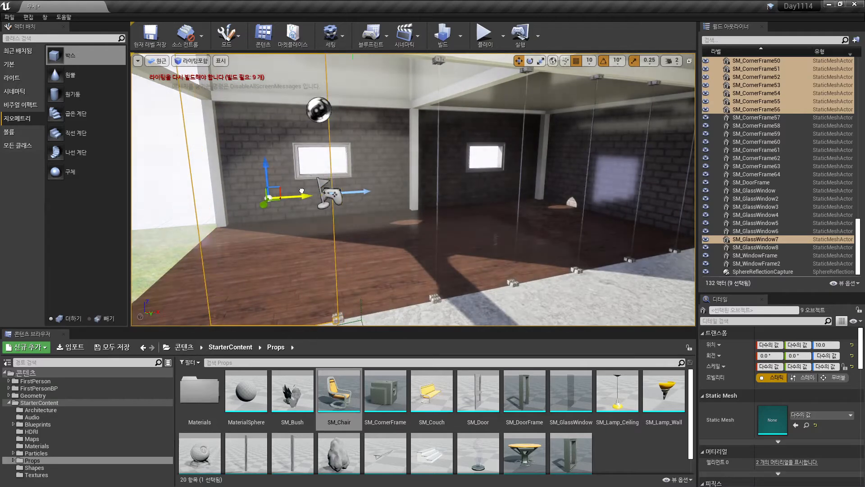
pyautogui.moveTo(364, 209); pyautogui.dragTo(320, 206, button='right')
pyautogui.keyDown('alt'); pyautogui.moveTo(283, 261); pyautogui.dragTo(287, 237); pyautogui.keyUp('alt')
pyautogui.moveTo(288, 231); pyautogui.dragTo(300, 237, button='right')
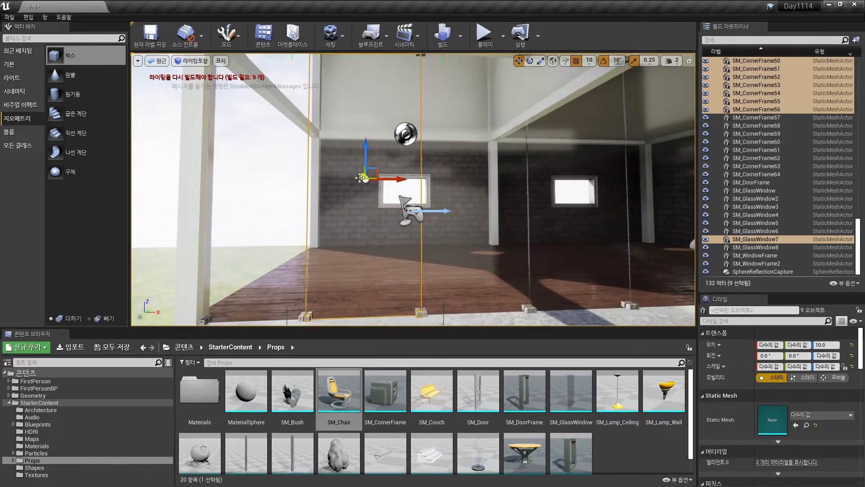
pyautogui.scroll(-3, 379, 220)
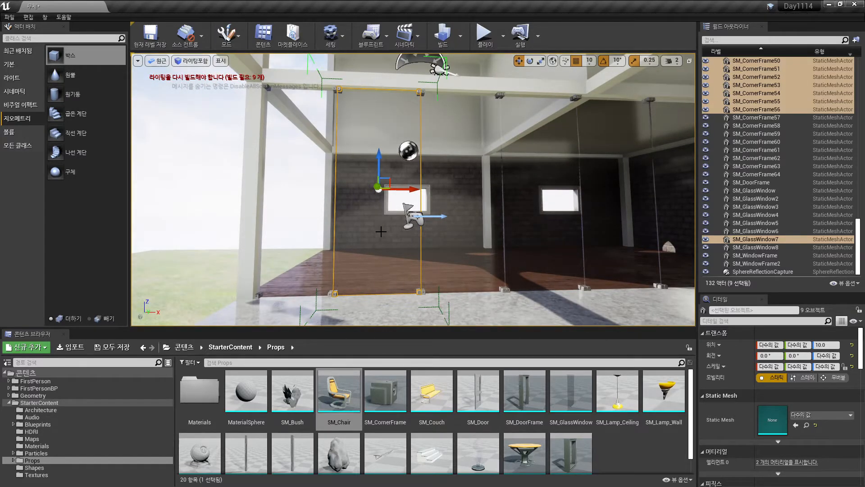
# Ungroup the SM_GlassWindow7 pane assembly and delete its two lower corner frames on the grey-floor side
pyautogui.hotkey('shift', 'g')
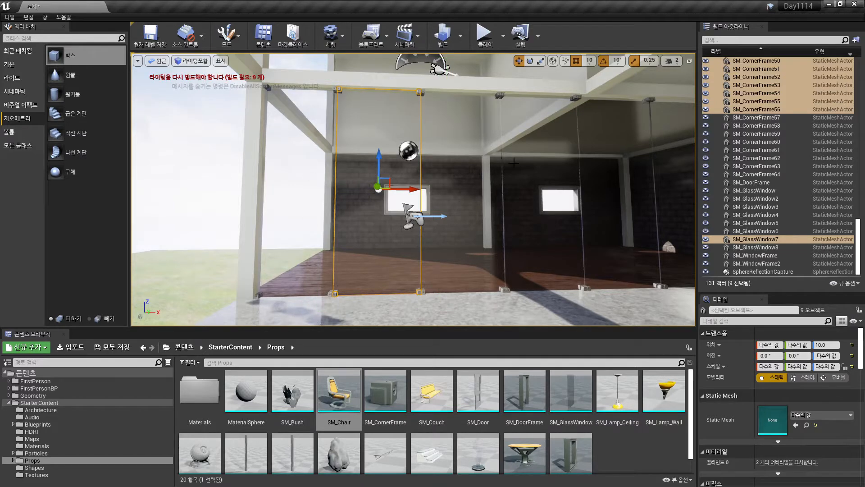
pyautogui.scroll(5, 367, 280)
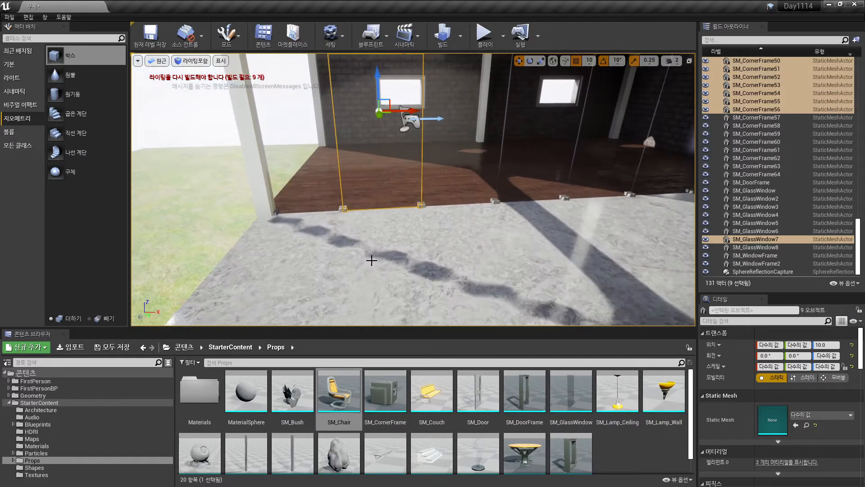
pyautogui.moveTo(367, 280); pyautogui.dragTo(421, 280, button='right')
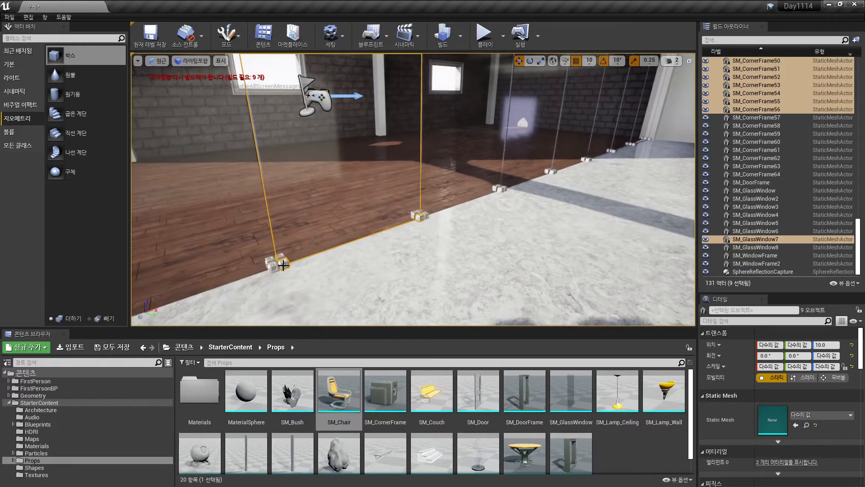
pyautogui.click(283, 265)
pyautogui.press('Delete')
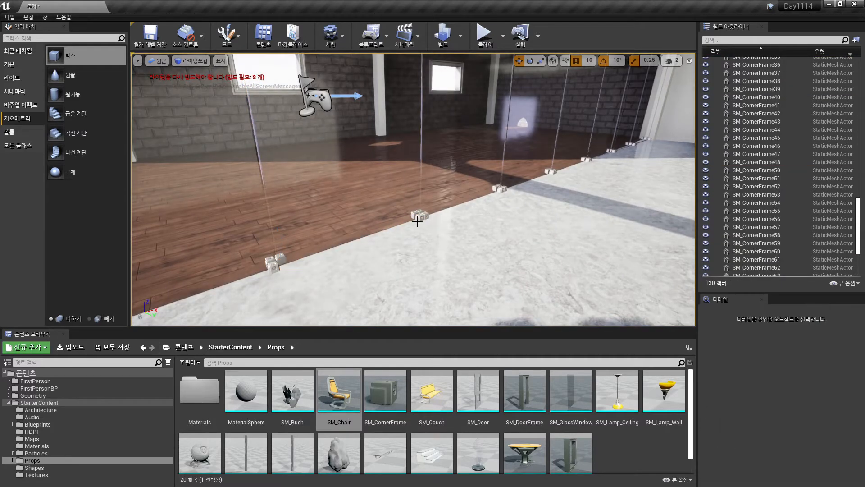
pyautogui.click(417, 221)
pyautogui.press('Delete')
# Delete the two upper corner frames of the SM_GlassWindow7 pane on the grey-floor side
pyautogui.moveTo(405, 275); pyautogui.dragTo(371, 114, button='right')
pyautogui.click(366, 109)
pyautogui.press('Delete')
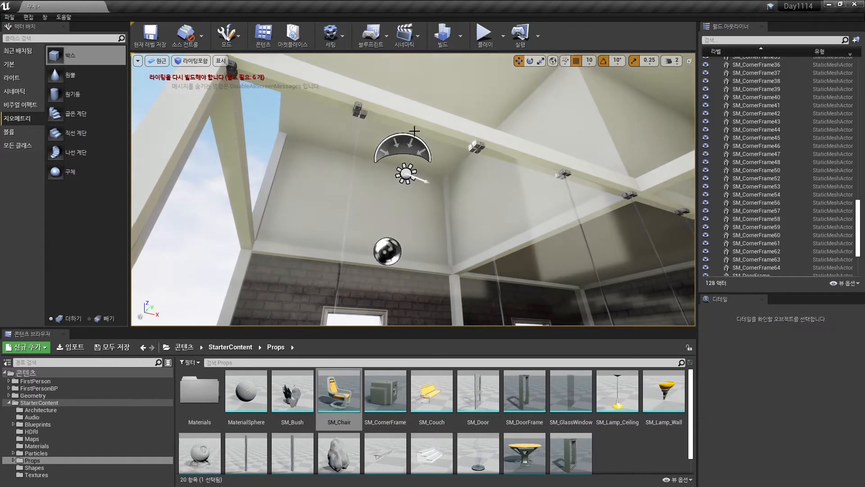
pyautogui.click(474, 145)
pyautogui.press('Delete')
# Delete the two upper corner frames of the SM_GlassWindow7 pane on the wood-floor side
pyautogui.moveTo(474, 262); pyautogui.dragTo(453, 294, button='right')
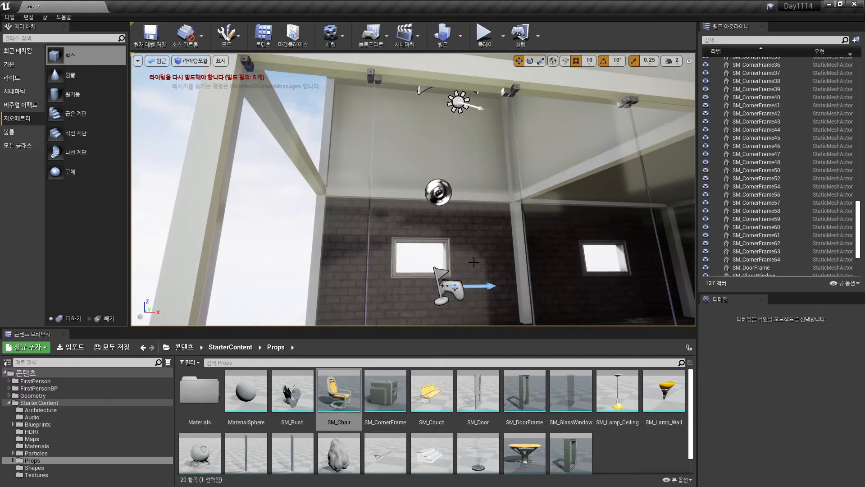
pyautogui.moveTo(413, 189); pyautogui.dragTo(448, 78, button='right')
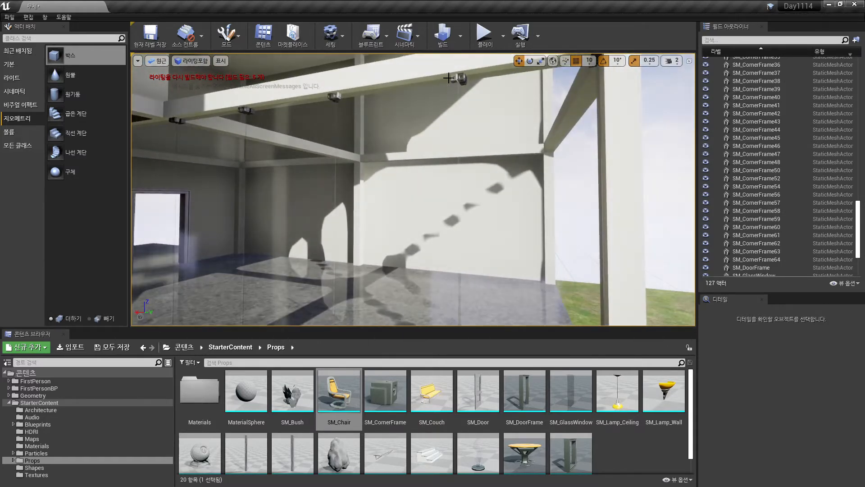
pyautogui.click(455, 78)
pyautogui.press('Delete')
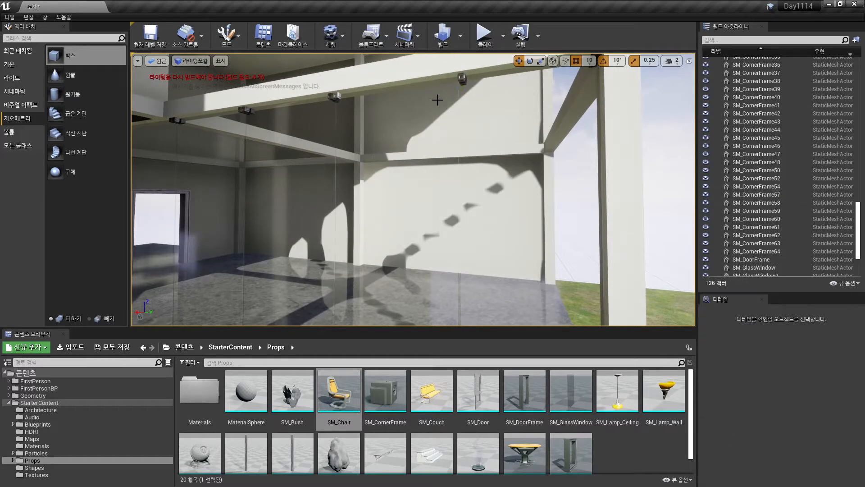
pyautogui.click(335, 96)
pyautogui.press('Delete')
# Delete the two lower corner frames of the SM_GlassWindow7 pane on the wood-floor side
pyautogui.moveTo(379, 126); pyautogui.dragTo(386, 120, button='right')
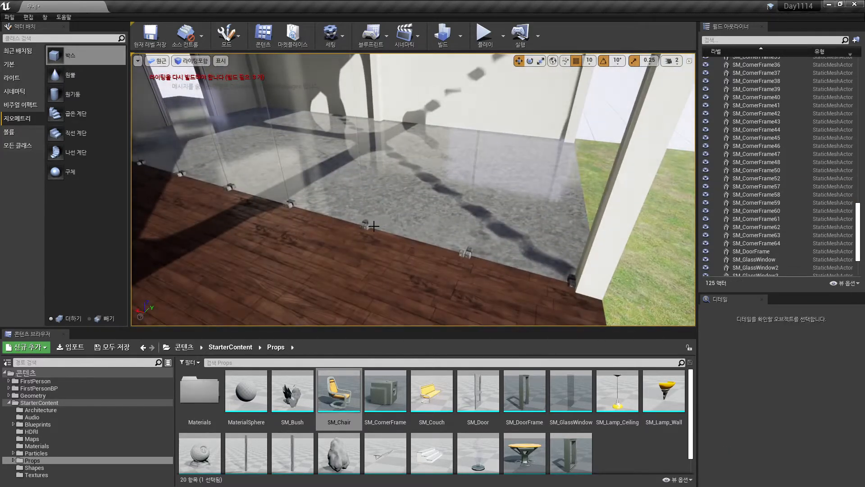
pyautogui.click(367, 226)
pyautogui.press('Delete')
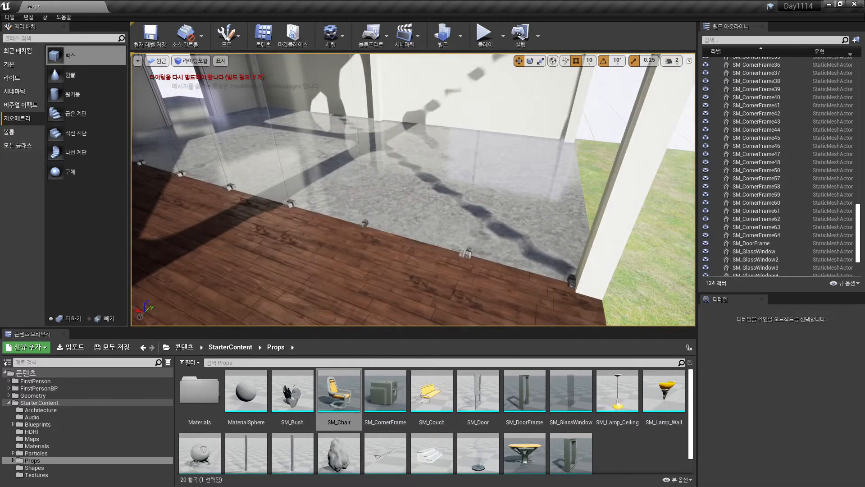
pyautogui.click(461, 265)
pyautogui.press('Delete')
# Select the frameless SM_GlassWindow7 pane and try sliding it along the X axis
pyautogui.moveTo(407, 271); pyautogui.dragTo(408, 252, button='right')
pyautogui.click(433, 124)
pyautogui.moveTo(432, 124); pyautogui.dragTo(438, 96, button='right')
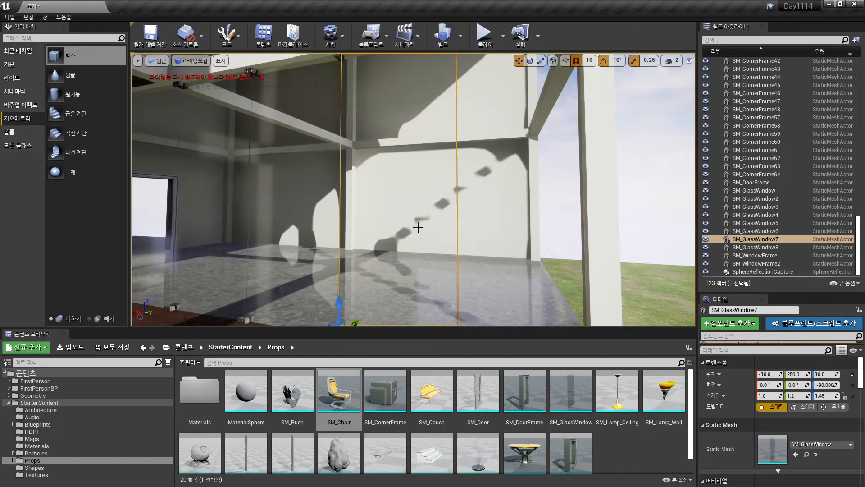
pyautogui.hotkey('ctrl', 'r')
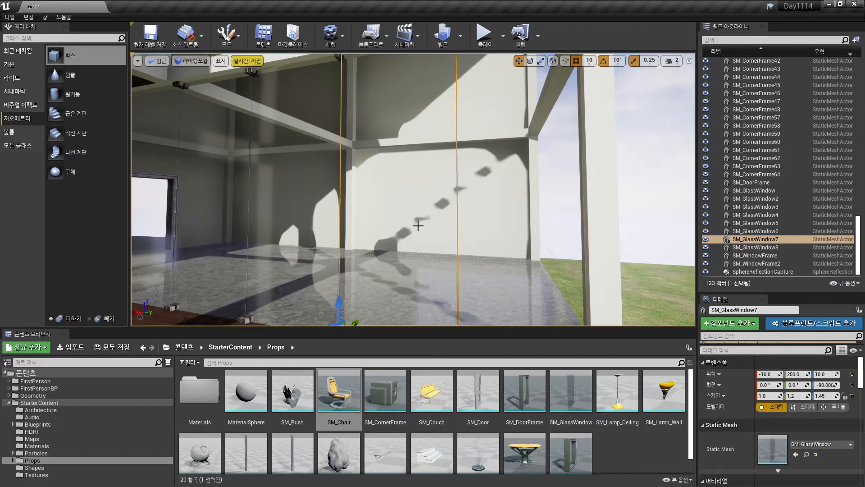
pyautogui.hotkey('ctrl', 'r')
pyautogui.moveTo(431, 243); pyautogui.dragTo(393, 275, button='right')
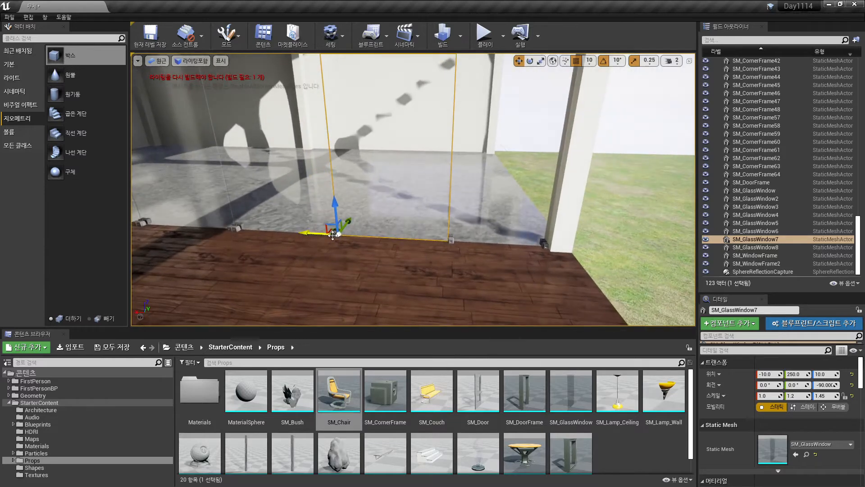
pyautogui.click(332, 235)
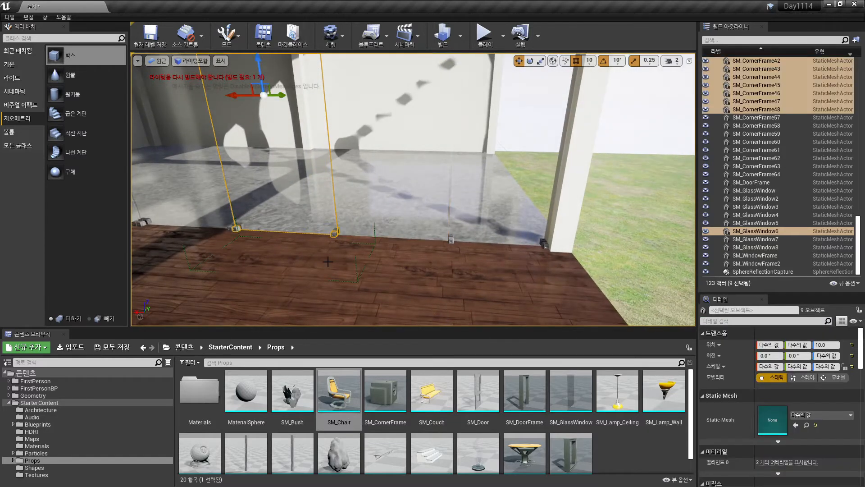
pyautogui.click(386, 187)
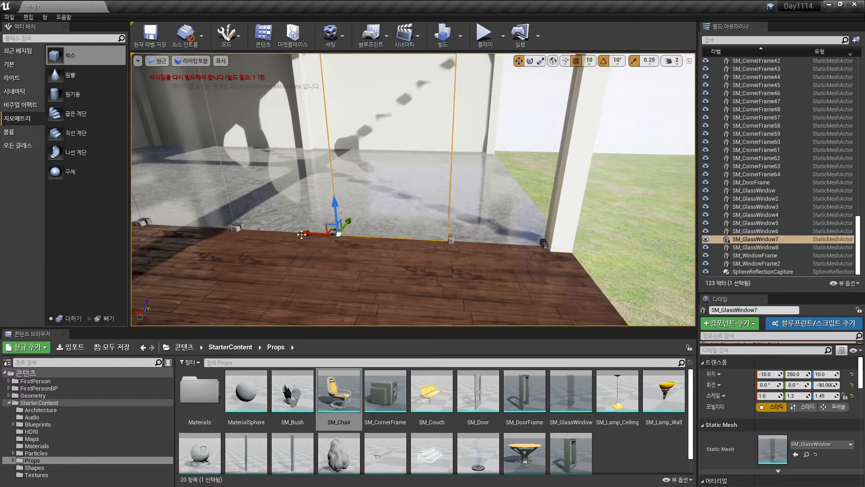
pyautogui.moveTo(301, 233)
pyautogui.mouseDown()
pyautogui.moveTo(228, 226)
pyautogui.moveTo(303, 227)
pyautogui.mouseUp()
pyautogui.moveTo(295, 257); pyautogui.dragTo(301, 257, button='right')
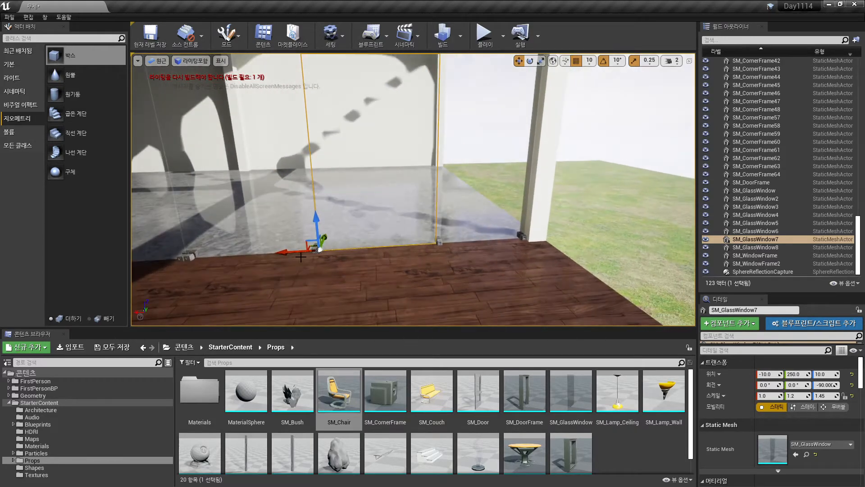
# Ungroup the neighbouring SM_GlassWindow6 pane assembly and delete its upper corner frame SM_CornerFrame42 on the wood-floor side
pyautogui.click(261, 203)
pyautogui.moveTo(337, 287); pyautogui.dragTo(359, 239, button='right')
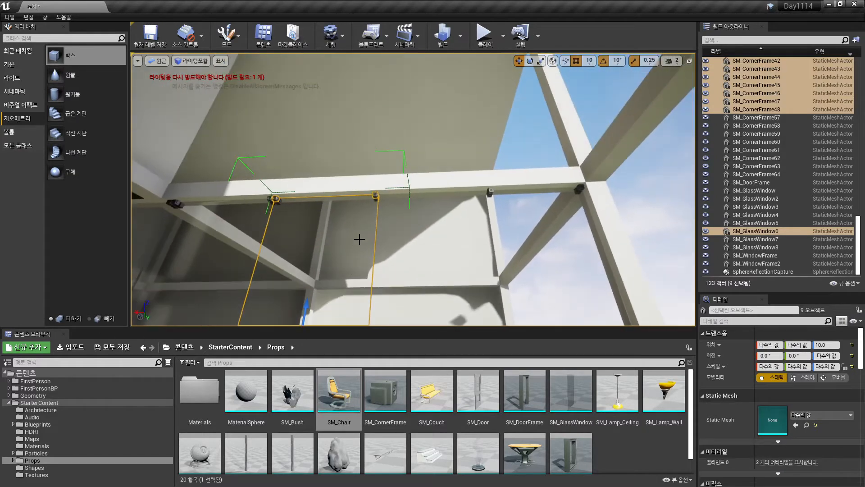
pyautogui.moveTo(349, 197); pyautogui.dragTo(350, 241, button='right')
pyautogui.moveTo(373, 174); pyautogui.dragTo(413, 186, button='right')
pyautogui.click(392, 161)
pyautogui.press('Delete')
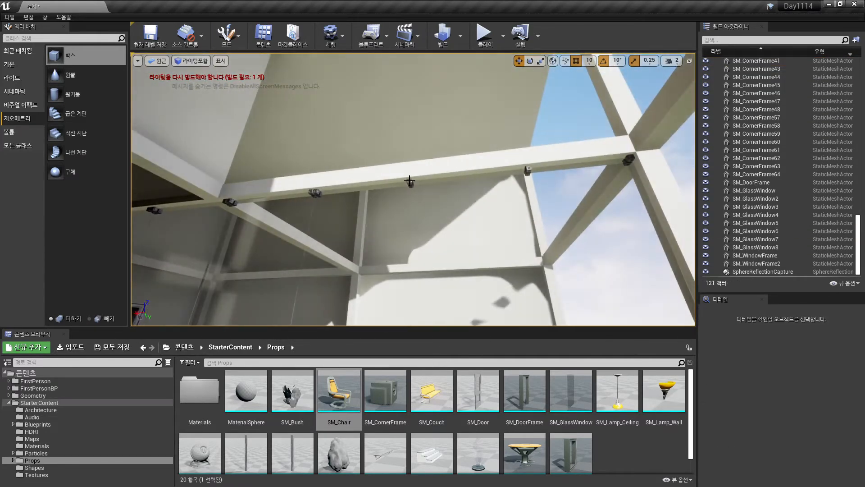
# Delete the corner frame SM_CornerFrame48 along the upper edge of the glass partition
pyautogui.click(410, 181)
pyautogui.press('Delete')
pyautogui.moveTo(395, 255); pyautogui.dragTo(377, 260, button='right')
pyautogui.press('w')
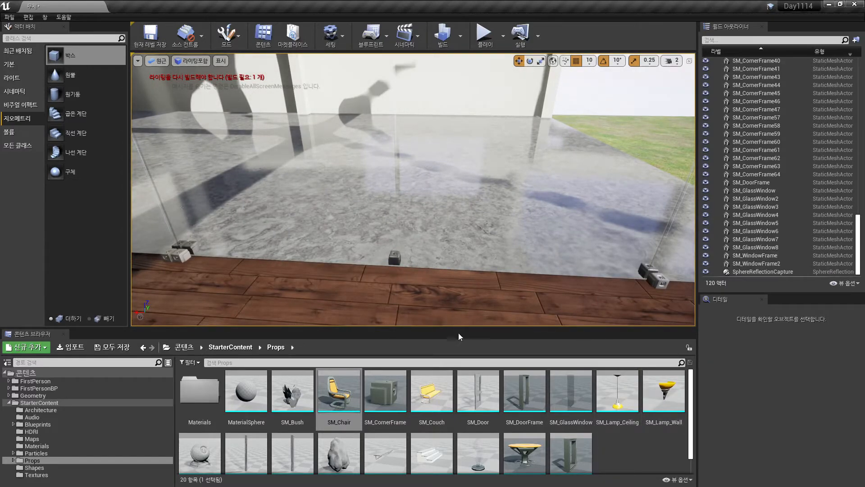
# Place an SM_PillarFrame mesh on the wood floor beside the glass partition
pyautogui.moveTo(444, 329); pyautogui.dragTo(444, 320)
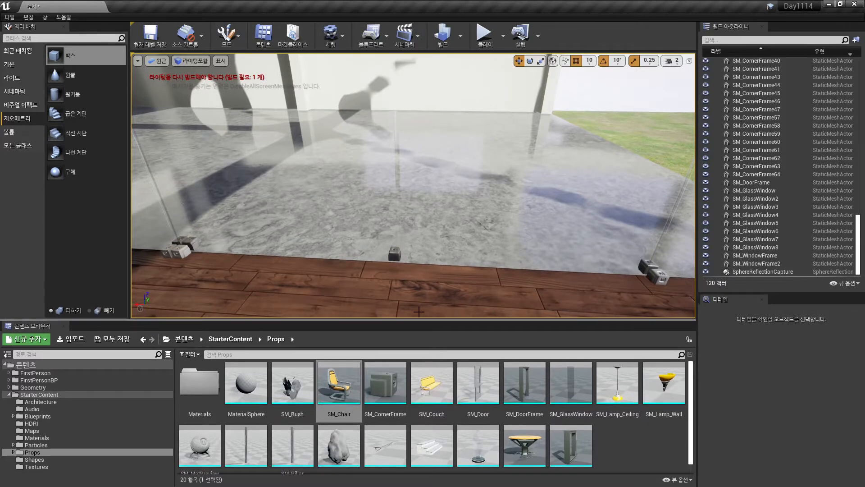
pyautogui.moveTo(420, 321); pyautogui.dragTo(421, 304)
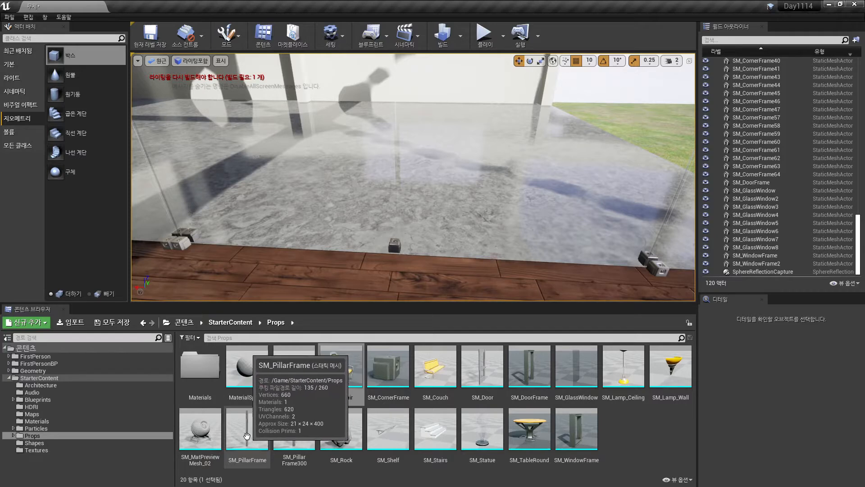
pyautogui.moveTo(243, 440); pyautogui.dragTo(354, 252)
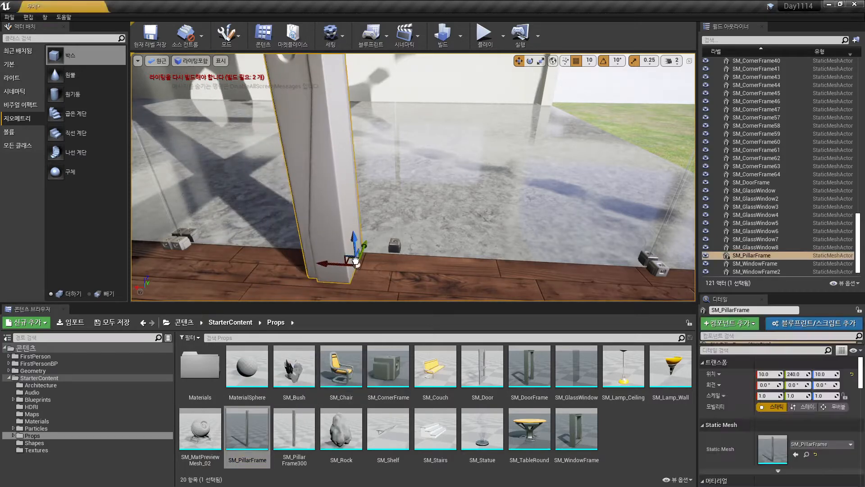
pyautogui.moveTo(358, 303); pyautogui.dragTo(356, 436)
# Shrink the pillar frame's height to a Z scale of 0.25
pyautogui.moveTo(420, 366)
pyautogui.mouseDown(button='right')
pyautogui.moveTo(423, 250)
pyautogui.moveTo(431, 373)
pyautogui.mouseUp(button='right')
pyautogui.press('r')
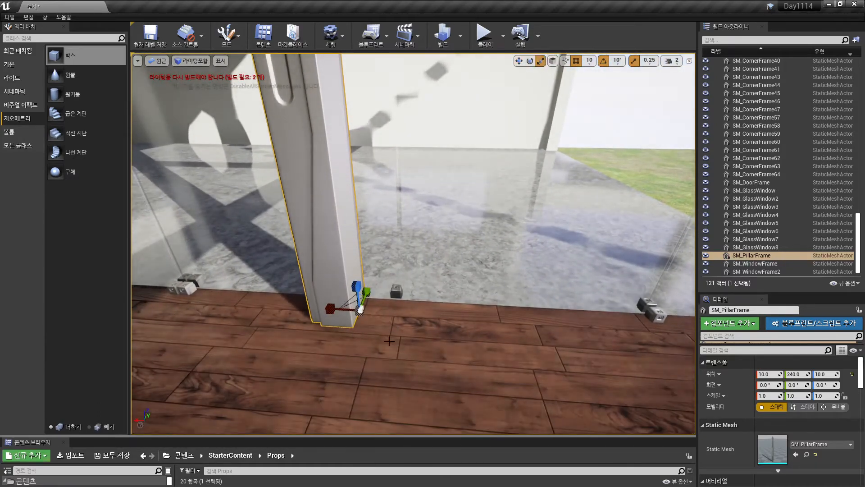
pyautogui.moveTo(358, 286); pyautogui.dragTo(354, 357)
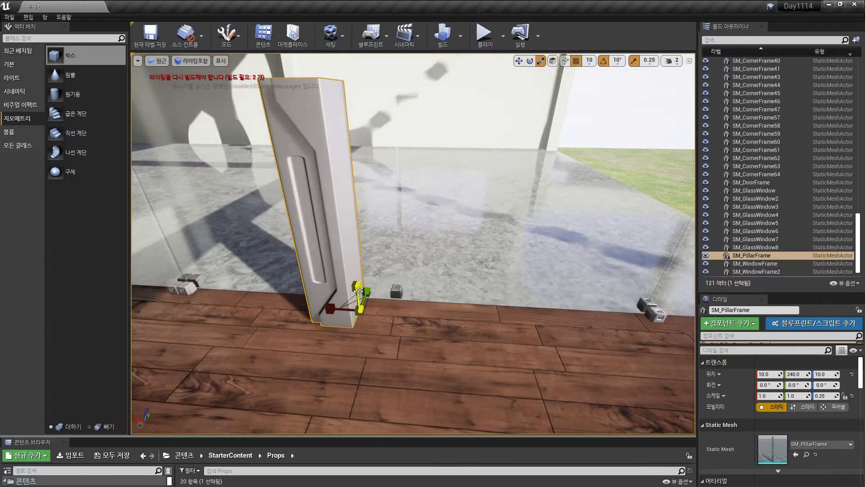
# Lay the pillar frame flat, parallel to the glass partition, with rotation 180°, 90°, 180°, and move it to Y 210
pyautogui.moveTo(355, 357)
pyautogui.mouseDown(button='right')
pyautogui.moveTo(366, 352)
pyautogui.moveTo(355, 358)
pyautogui.mouseUp(button='right')
pyautogui.scroll(-5, 355, 358)
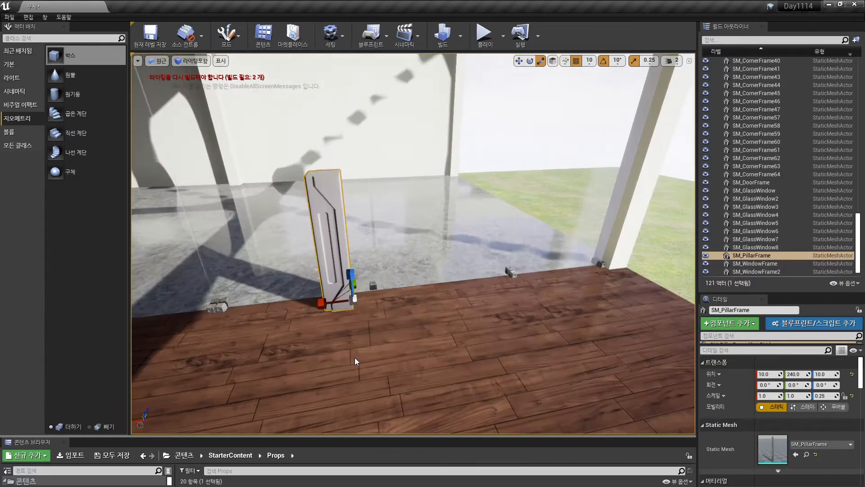
pyautogui.press('e')
pyautogui.moveTo(387, 269); pyautogui.dragTo(429, 315)
pyautogui.moveTo(476, 322); pyautogui.dragTo(368, 313, button='right')
pyautogui.press('w')
pyautogui.moveTo(312, 266); pyautogui.dragTo(328, 291)
# Flatten the lying pillar frame to an X scale of 0.125, refining the scale snap to 0.125
pyautogui.moveTo(471, 357); pyautogui.dragTo(453, 379, button='right')
pyautogui.press('r')
pyautogui.moveTo(350, 315); pyautogui.dragTo(350, 352)
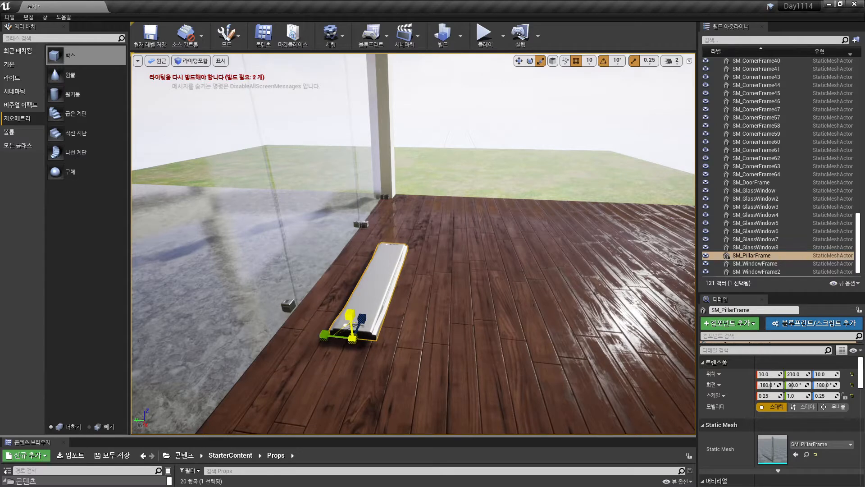
pyautogui.moveTo(393, 324); pyautogui.dragTo(501, 212, button='right')
pyautogui.click(650, 63)
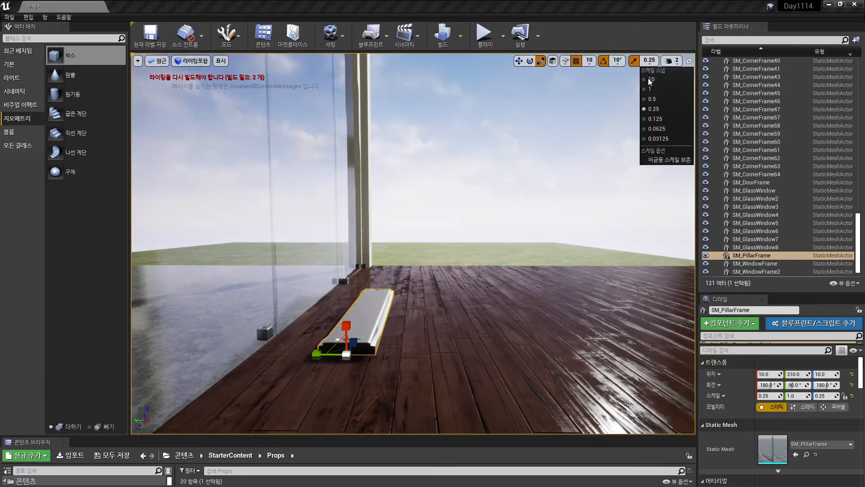
pyautogui.click(651, 119)
pyautogui.moveTo(346, 326); pyautogui.dragTo(307, 326)
# Narrow the pillar frame to a Y scale of 0.25 and lengthen it to a Z scale of 0.375
pyautogui.moveTo(446, 400); pyautogui.dragTo(536, 415, button='right')
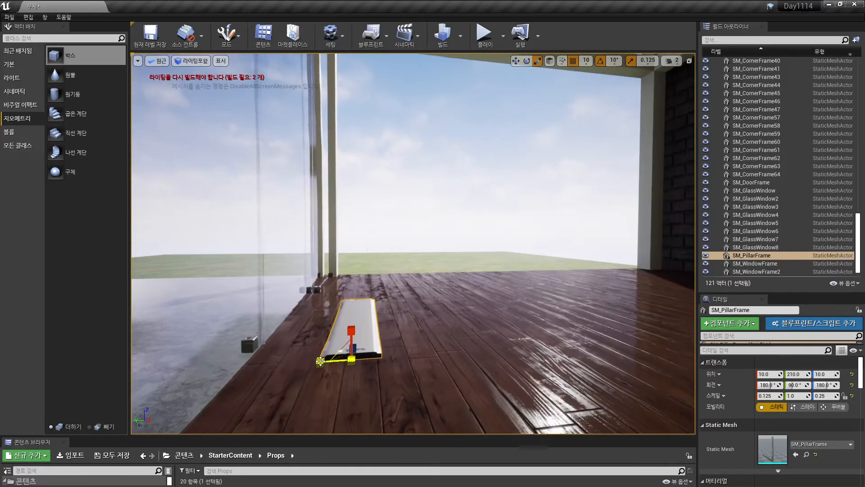
pyautogui.moveTo(319, 361); pyautogui.dragTo(348, 360)
pyautogui.moveTo(348, 361); pyautogui.dragTo(361, 401, button='right')
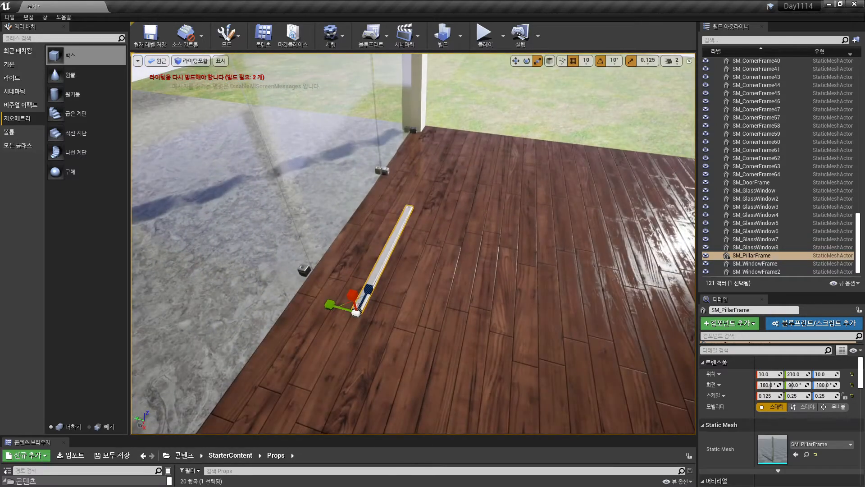
pyautogui.moveTo(418, 356); pyautogui.dragTo(335, 334, button='right')
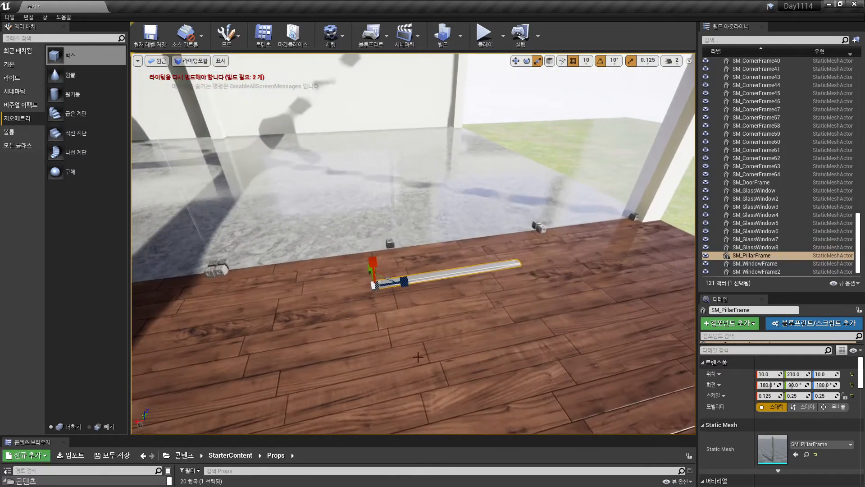
pyautogui.moveTo(405, 281)
pyautogui.mouseDown()
pyautogui.moveTo(435, 277)
pyautogui.moveTo(421, 278)
pyautogui.mouseUp()
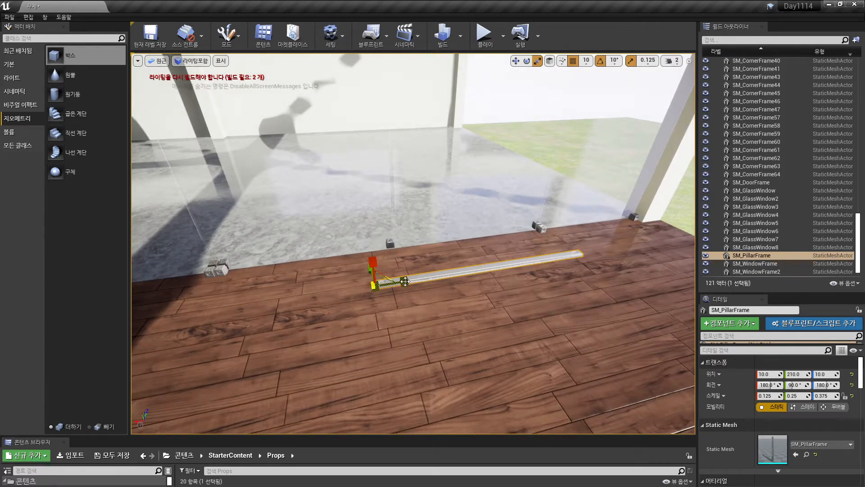
# Move the pillar frame strip to the foot of the SM_GlassWindow6 pane at X 90, Y 240
pyautogui.press('w')
pyautogui.moveTo(337, 233); pyautogui.dragTo(321, 260, button='right')
pyautogui.moveTo(343, 276); pyautogui.dragTo(158, 319)
pyautogui.moveTo(158, 319); pyautogui.dragTo(189, 311, button='right')
pyautogui.moveTo(333, 360); pyautogui.dragTo(275, 365, button='right')
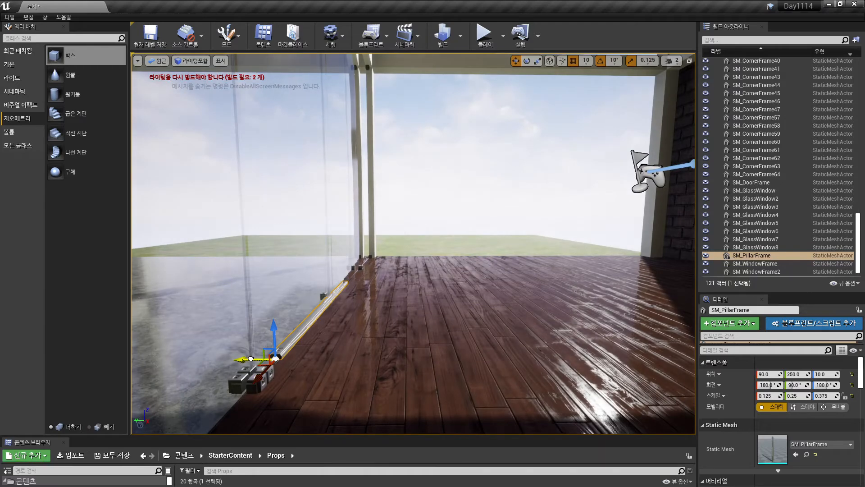
pyautogui.moveTo(258, 361); pyautogui.dragTo(260, 361)
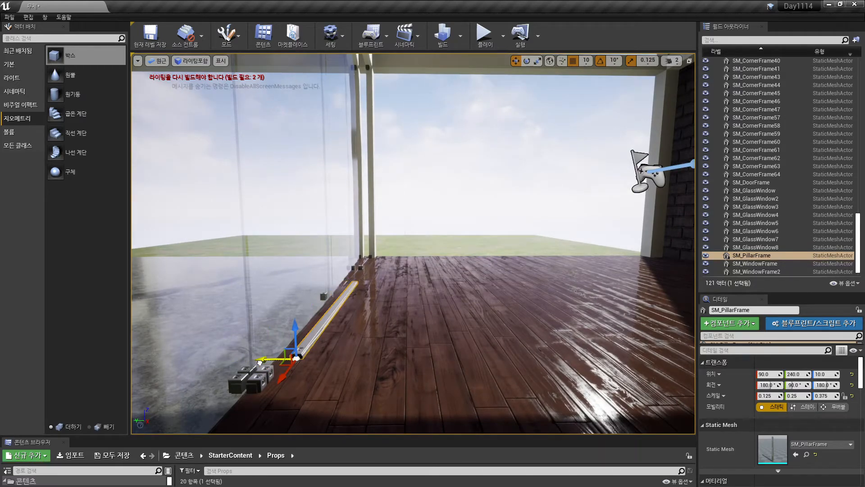
# Set the position grid snap to 1 and shift the strip closer to the glass at Y 244
pyautogui.click(586, 60)
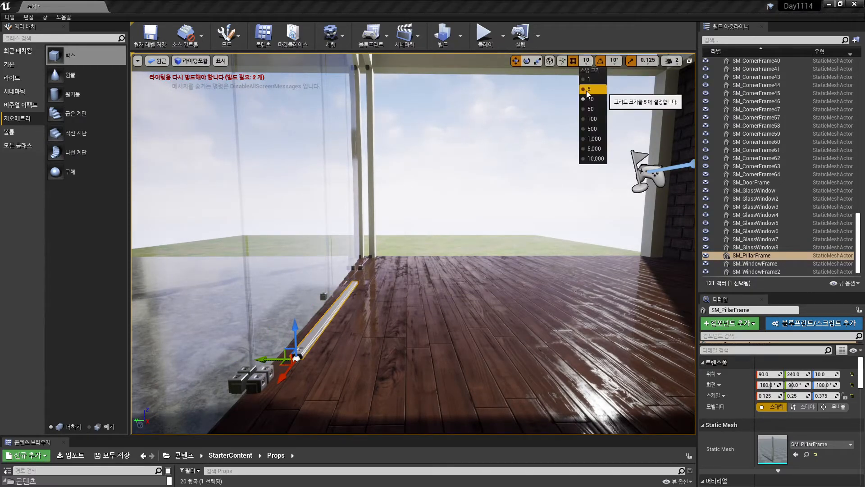
pyautogui.click(588, 80)
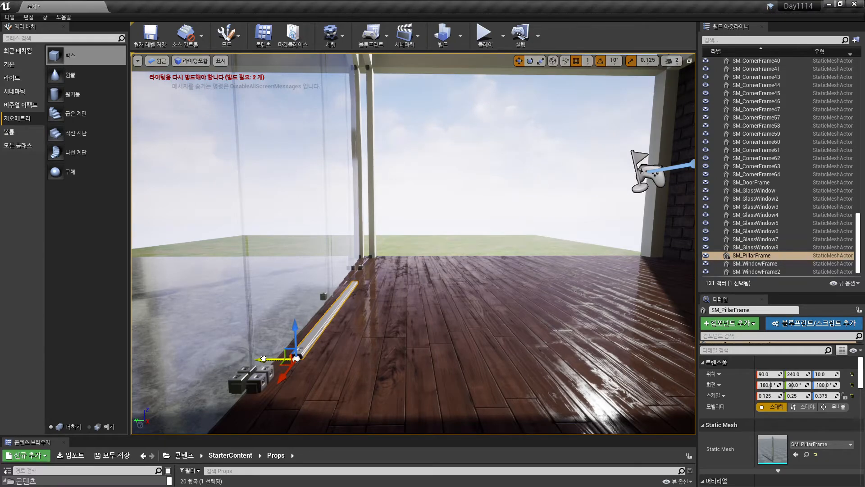
pyautogui.moveTo(262, 359); pyautogui.dragTo(255, 358)
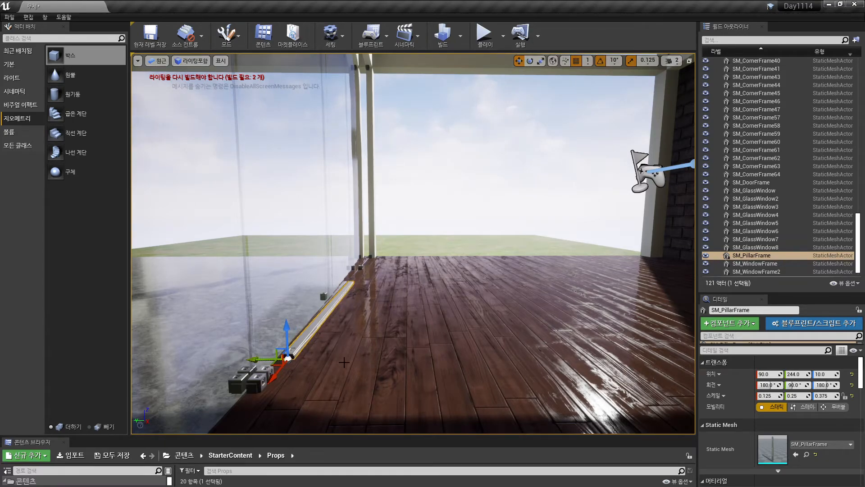
# Slide the strip along the glass toward the corner frame cluster to X 102
pyautogui.keyDown('alt'); pyautogui.moveTo(396, 332); pyautogui.dragTo(380, 363); pyautogui.keyUp('alt')
pyautogui.scroll(5, 396, 333)
pyautogui.keyDown('alt'); pyautogui.moveTo(396, 332); pyautogui.dragTo(388, 346); pyautogui.keyUp('alt')
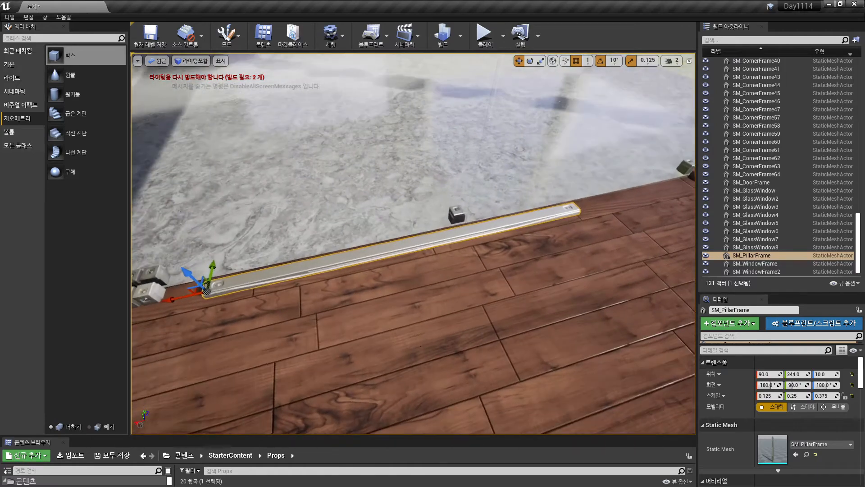
pyautogui.moveTo(189, 293); pyautogui.dragTo(151, 298)
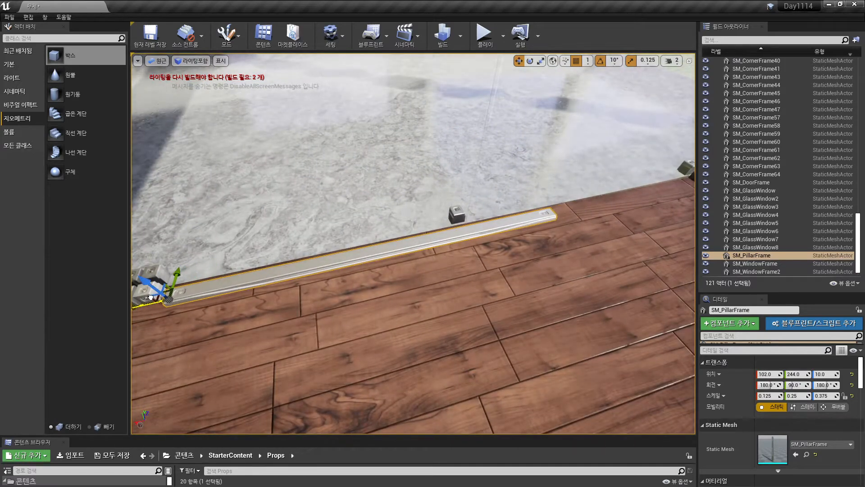
pyautogui.moveTo(242, 339); pyautogui.dragTo(175, 340, button='right')
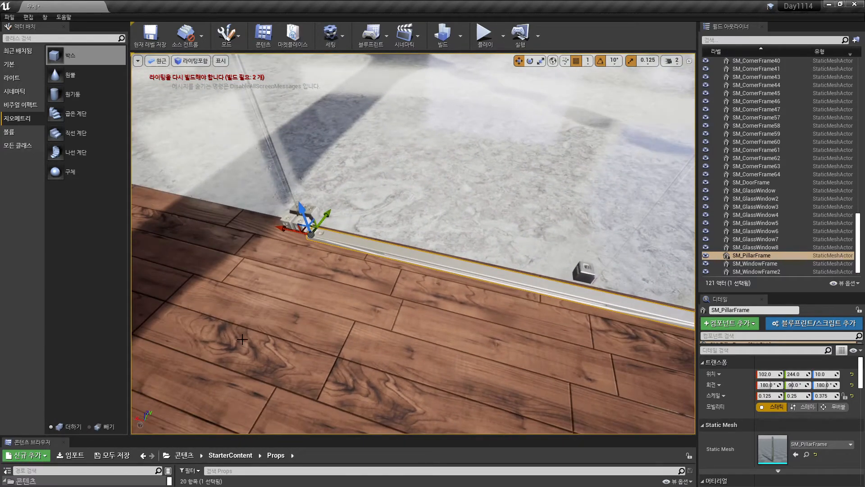
pyautogui.press('f')
pyautogui.keyDown('alt'); pyautogui.moveTo(245, 333); pyautogui.dragTo(266, 327); pyautogui.keyUp('alt')
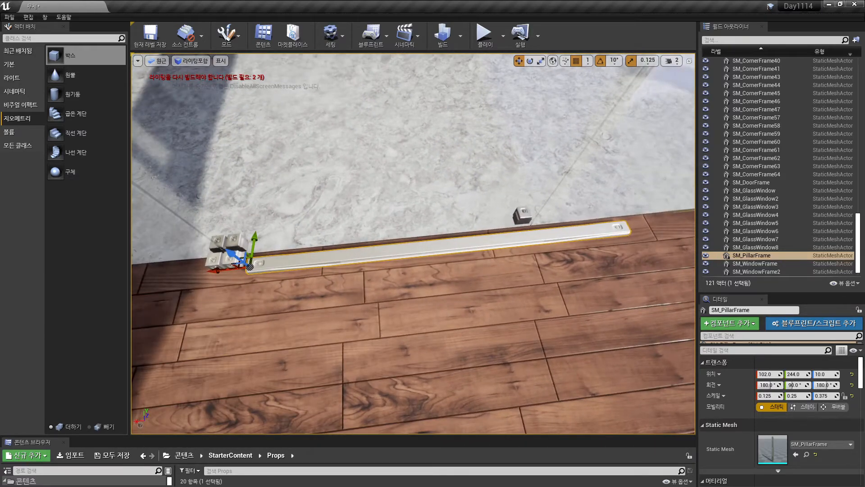
# Nudge the strip against the corner frame cluster to X 104, Y 245
pyautogui.press('w')
pyautogui.moveTo(266, 327); pyautogui.dragTo(316, 317, button='right')
pyautogui.press('a')
pyautogui.press('a')
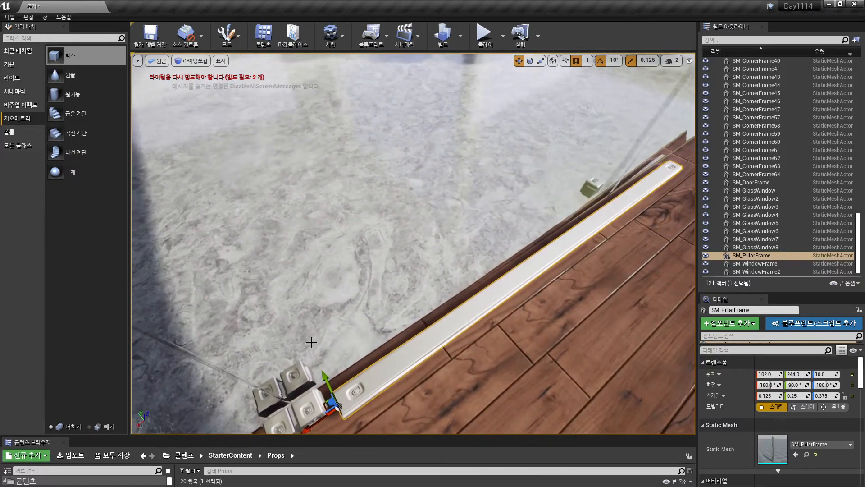
pyautogui.keyDown('alt'); pyautogui.moveTo(414, 402); pyautogui.dragTo(412, 367); pyautogui.keyUp('alt')
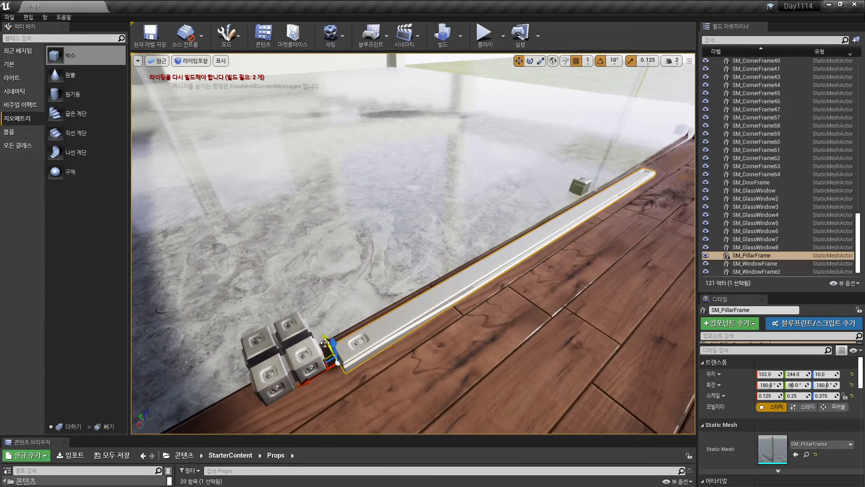
pyautogui.moveTo(324, 341); pyautogui.dragTo(294, 375)
# Set the scale snap to 0.03125 and narrow the strip to a Y scale of 0.21875
pyautogui.press('r')
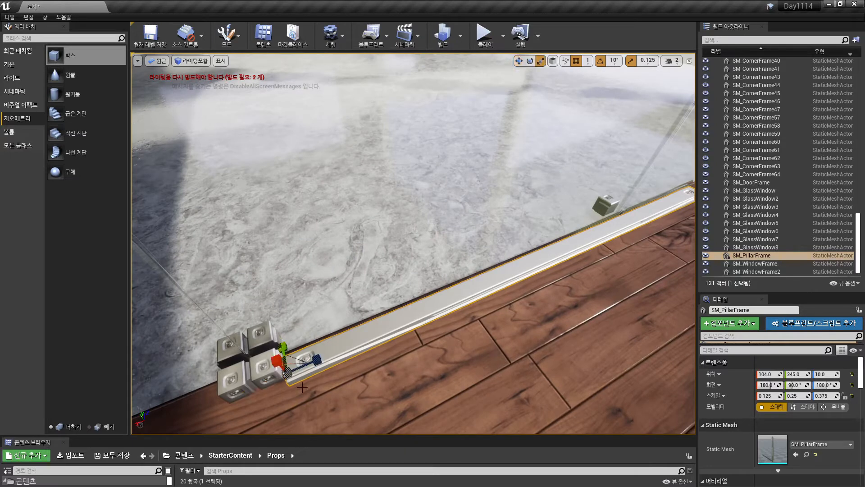
pyautogui.moveTo(285, 346)
pyautogui.mouseDown()
pyautogui.moveTo(288, 354)
pyautogui.moveTo(285, 345)
pyautogui.mouseUp()
pyautogui.click(647, 61)
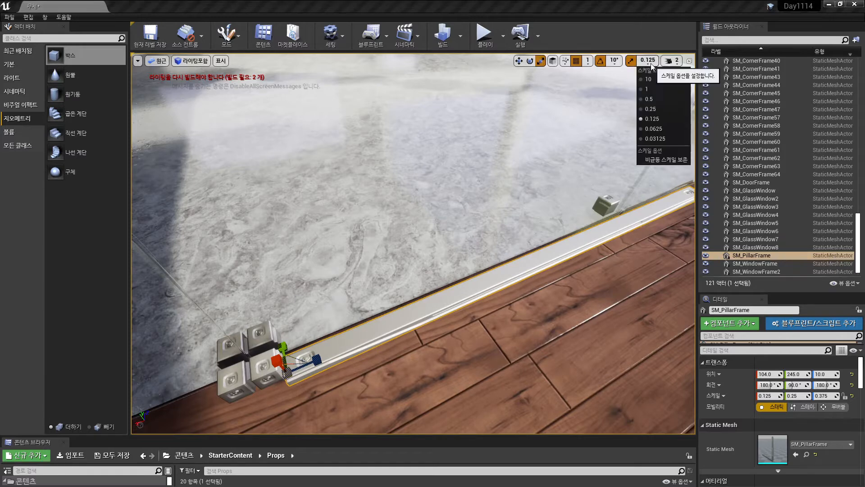
pyautogui.click(651, 138)
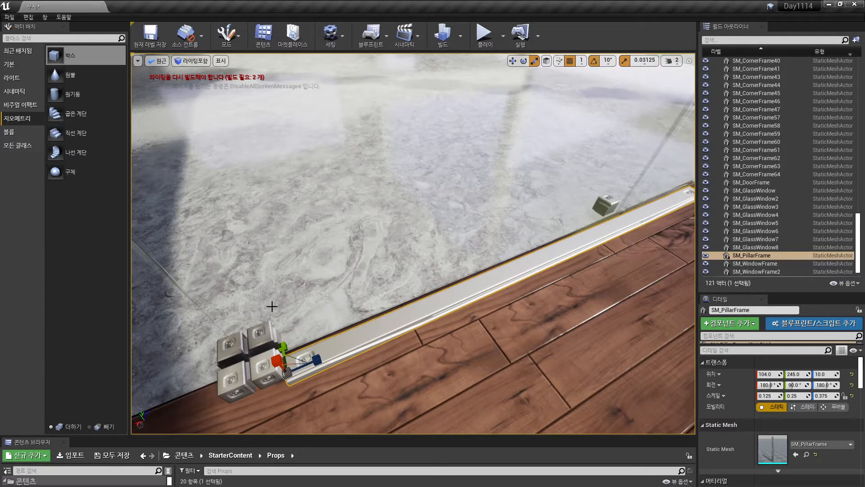
pyautogui.click(282, 350)
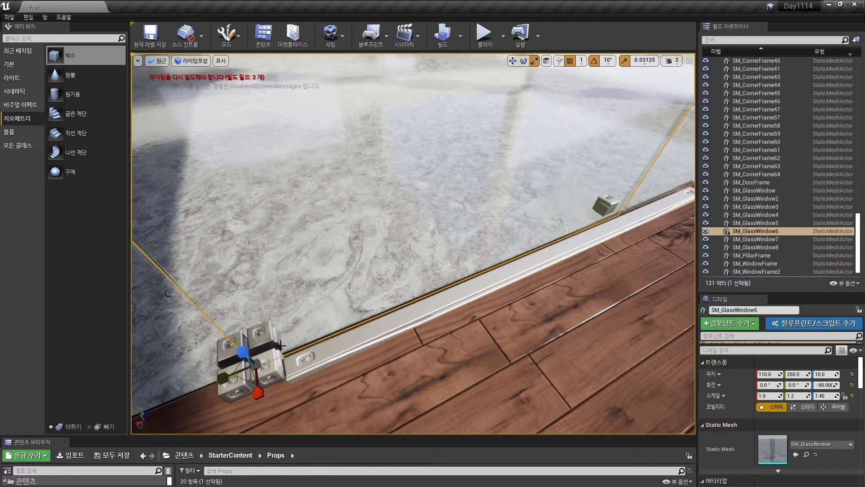
# Reselect the pillar frame strip and shift it toward the glass to Y 247
pyautogui.press('w')
pyautogui.click(302, 360)
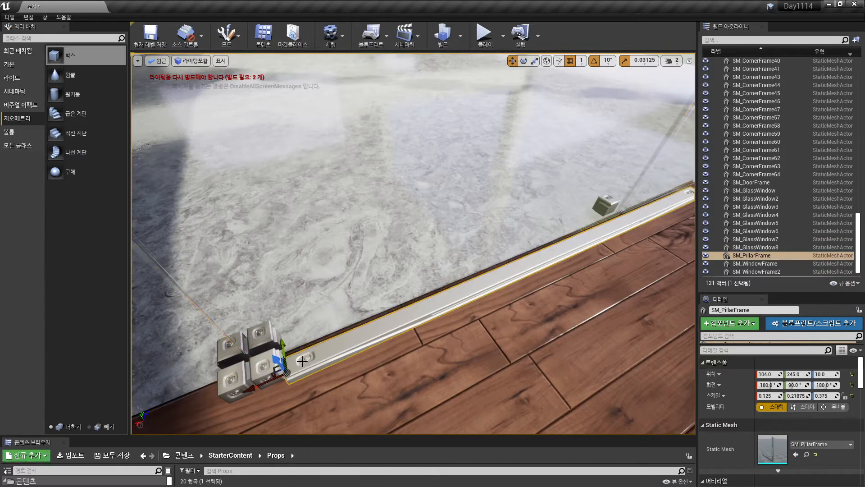
pyautogui.moveTo(281, 344); pyautogui.dragTo(281, 338)
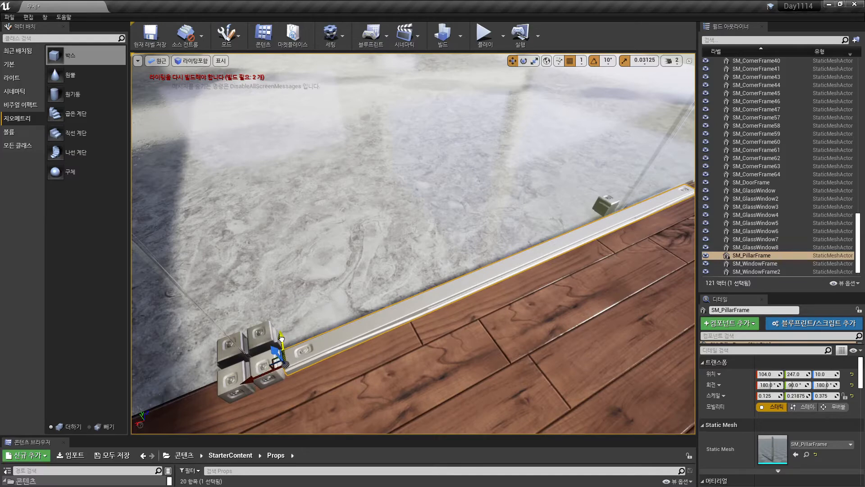
pyautogui.moveTo(342, 288)
pyautogui.keyDown('alt'); pyautogui.mouseDown()
pyautogui.moveTo(371, 252)
pyautogui.moveTo(482, 235)
pyautogui.moveTo(443, 268)
pyautogui.moveTo(334, 280)
pyautogui.mouseUp(); pyautogui.keyUp('alt')
pyautogui.moveTo(388, 393)
pyautogui.keyDown('alt'); pyautogui.mouseDown()
pyautogui.moveTo(356, 387)
pyautogui.moveTo(405, 378)
pyautogui.moveTo(387, 393)
pyautogui.mouseUp(); pyautogui.keyUp('alt')
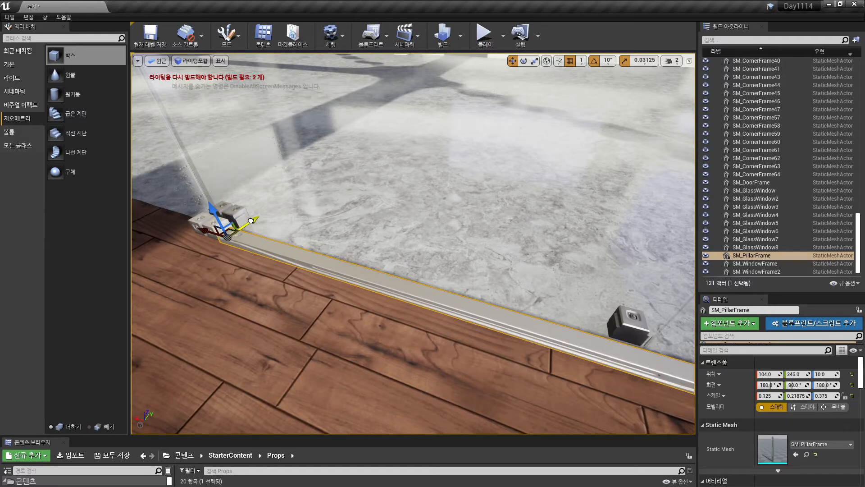
pyautogui.keyDown('alt'); pyautogui.moveTo(269, 300); pyautogui.dragTo(292, 253); pyautogui.keyUp('alt')
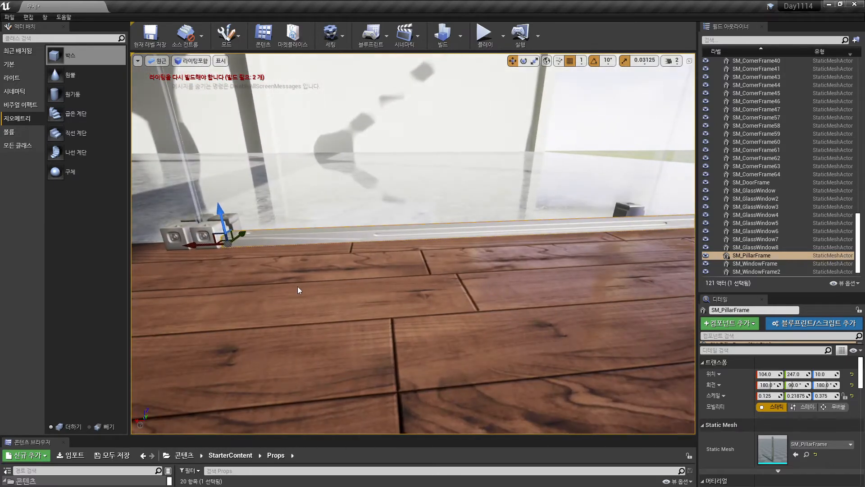
# Thin the strip under the glass pane to an X scale of 0.0625
pyautogui.keyDown('alt'); pyautogui.moveTo(298, 289); pyautogui.dragTo(318, 304); pyautogui.keyUp('alt')
pyautogui.press('r')
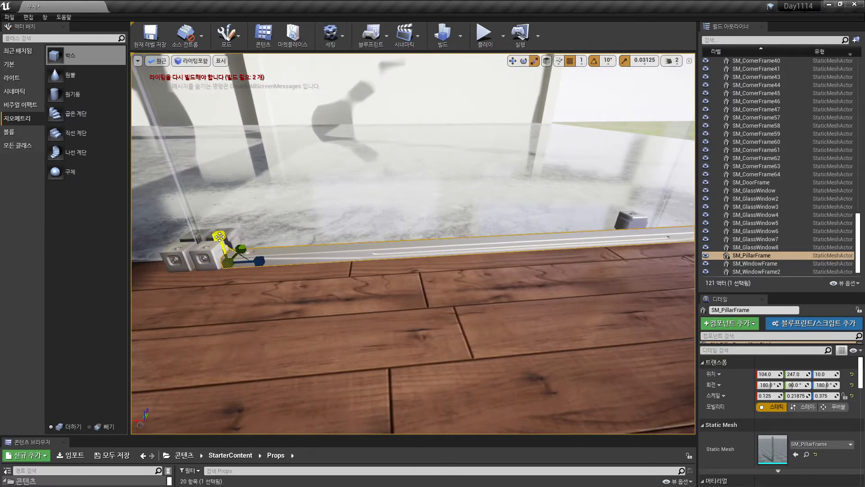
pyautogui.moveTo(220, 236); pyautogui.dragTo(216, 239)
pyautogui.keyDown('alt'); pyautogui.moveTo(335, 297); pyautogui.dragTo(350, 333); pyautogui.keyUp('alt')
pyautogui.moveTo(556, 313); pyautogui.dragTo(557, 283, button='right')
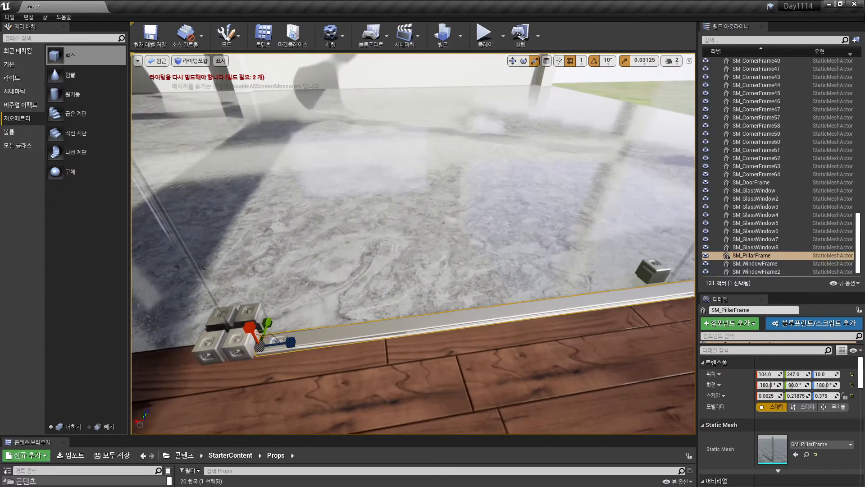
# Rotate the pillar frame strip along the glass base so its rotation is 90°, 180°, 90°
pyautogui.moveTo(509, 344)
pyautogui.keyDown('alt'); pyautogui.mouseDown()
pyautogui.moveTo(513, 319)
pyautogui.moveTo(511, 344)
pyautogui.mouseUp(); pyautogui.keyUp('alt')
pyautogui.moveTo(511, 345); pyautogui.dragTo(552, 343, button='right')
pyautogui.press('e')
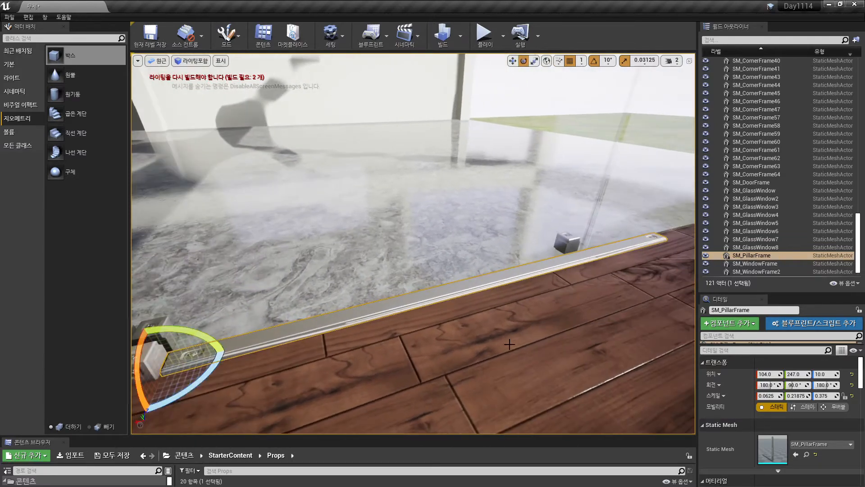
pyautogui.keyDown('alt'); pyautogui.moveTo(552, 344); pyautogui.dragTo(500, 342); pyautogui.keyUp('alt')
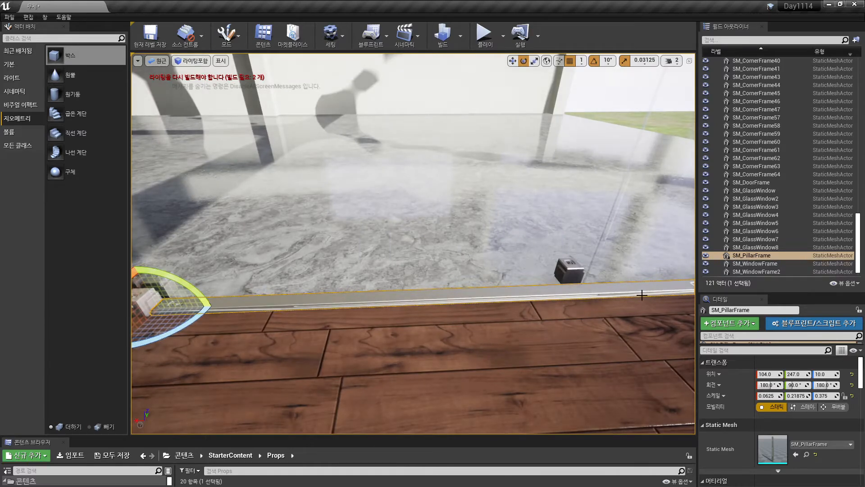
pyautogui.moveTo(509, 332); pyautogui.dragTo(437, 331, button='right')
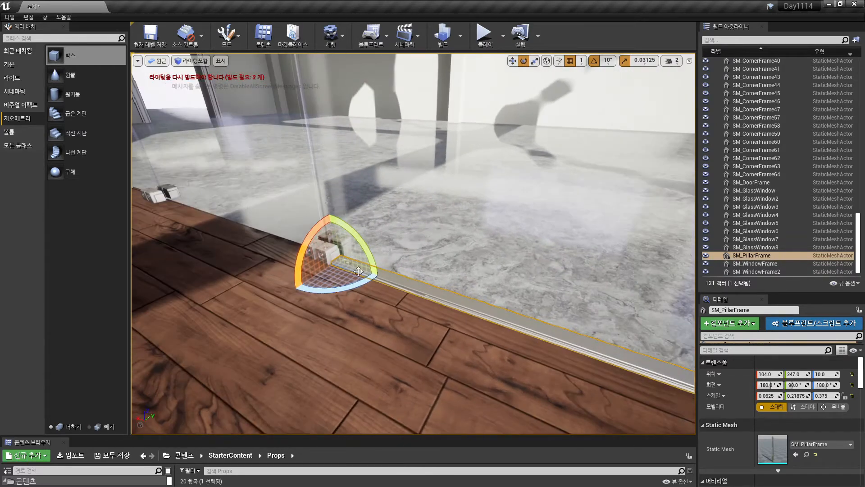
pyautogui.moveTo(305, 229); pyautogui.dragTo(335, 267)
# Flatten the strip to a Y scale of 0.125 and raise it to Z 12
pyautogui.press('r')
pyautogui.keyDown('alt'); pyautogui.moveTo(360, 301); pyautogui.dragTo(366, 305); pyautogui.keyUp('alt')
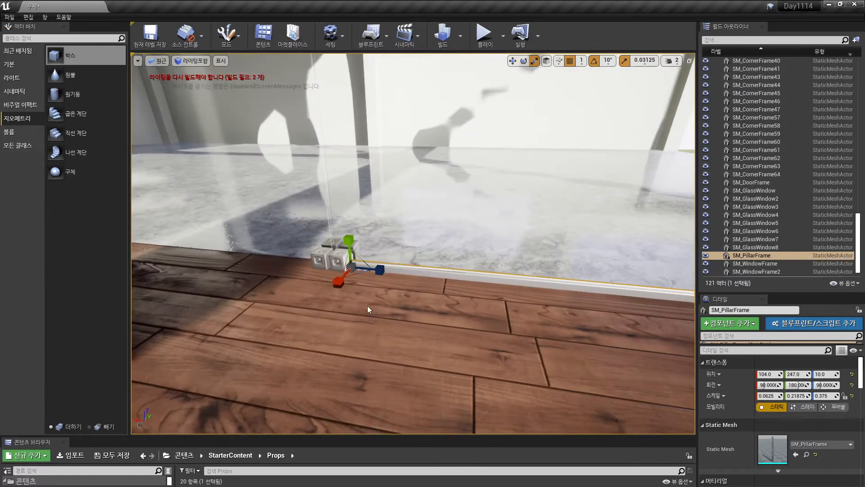
pyautogui.moveTo(349, 239)
pyautogui.mouseDown()
pyautogui.moveTo(350, 253)
pyautogui.moveTo(351, 236)
pyautogui.mouseUp()
pyautogui.press('w')
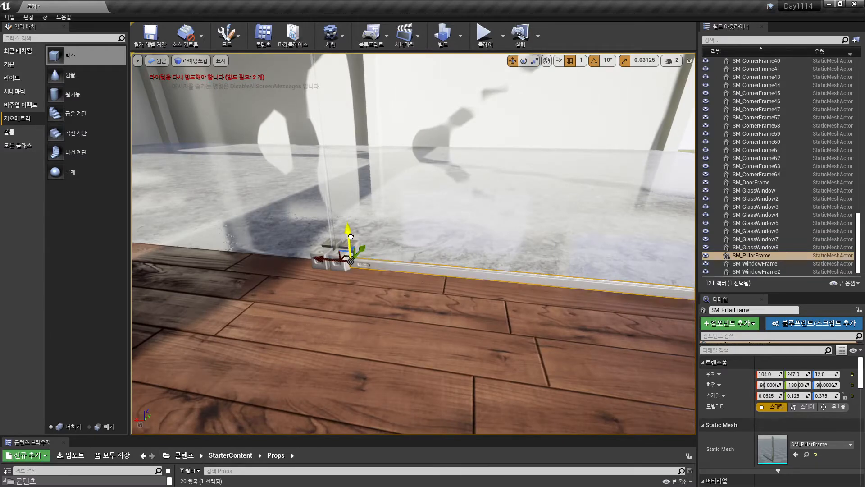
# Widen the strip to an X scale of 0.15625 and shift it toward the glass to Y 249
pyautogui.press('r')
pyautogui.moveTo(338, 274); pyautogui.dragTo(464, 299)
pyautogui.keyDown('alt'); pyautogui.moveTo(442, 374); pyautogui.dragTo(501, 353); pyautogui.keyUp('alt')
pyautogui.moveTo(459, 318); pyautogui.dragTo(473, 342)
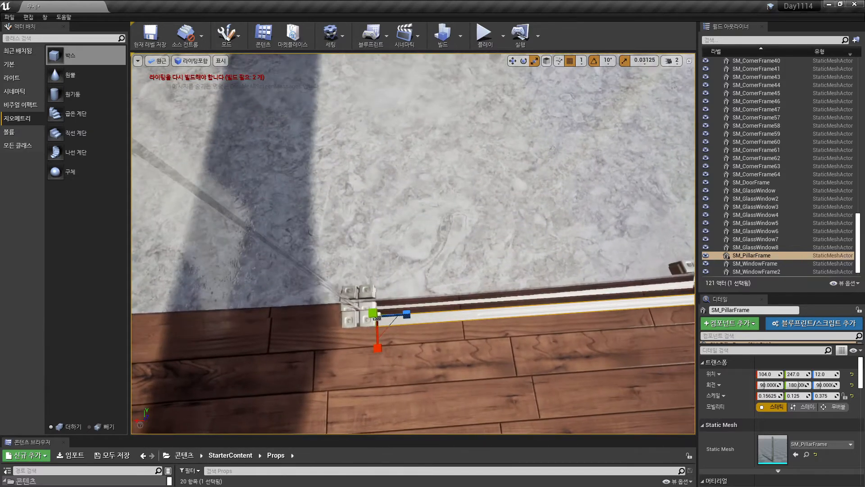
pyautogui.press('w')
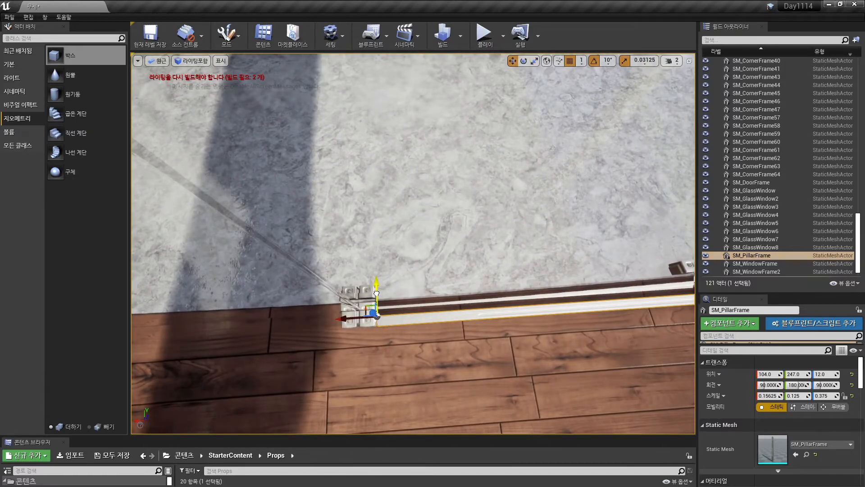
pyautogui.moveTo(376, 294); pyautogui.dragTo(376, 289)
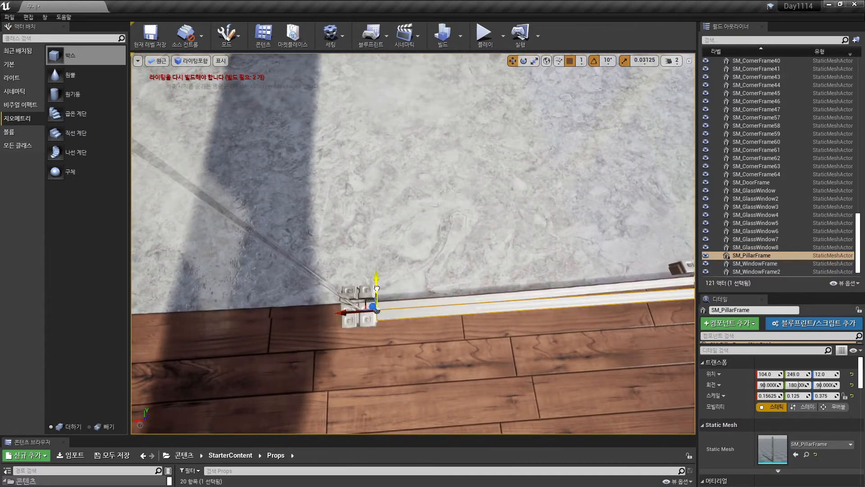
# Widen the strip further to an X scale of 0.25 and flatten it to a Y scale of 0.0625
pyautogui.keyDown('alt'); pyautogui.moveTo(426, 372); pyautogui.dragTo(441, 345); pyautogui.keyUp('alt')
pyautogui.press('r')
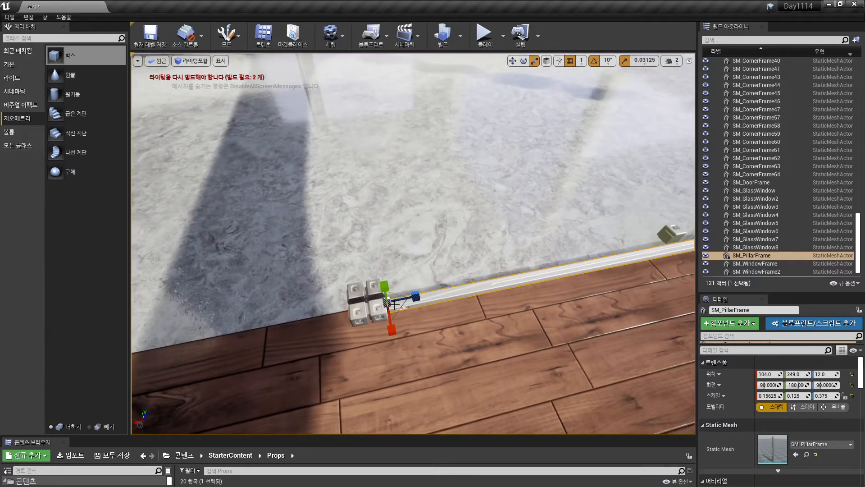
pyautogui.moveTo(392, 328)
pyautogui.mouseDown()
pyautogui.moveTo(395, 342)
pyautogui.moveTo(408, 327)
pyautogui.mouseUp()
pyautogui.moveTo(370, 264); pyautogui.dragTo(387, 291)
pyautogui.moveTo(387, 290); pyautogui.dragTo(486, 327, button='right')
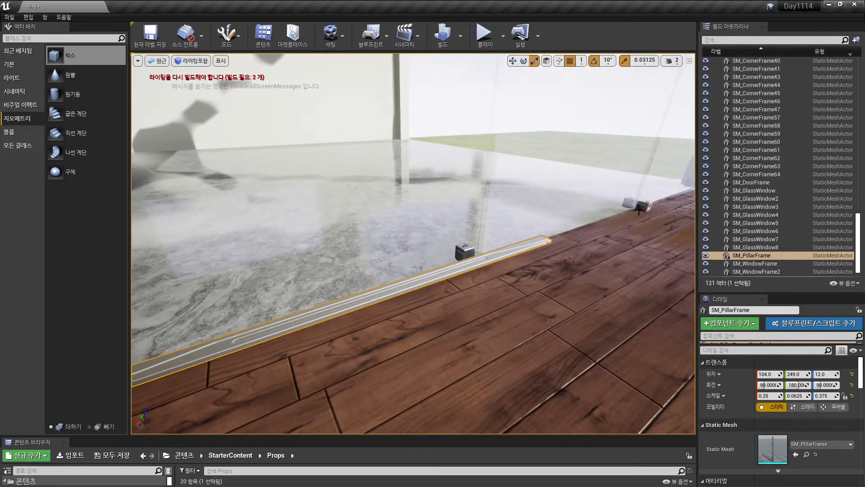
# Lengthen the strip to a Z scale of 0.5625 and move it to X 101 between the corner frames
pyautogui.moveTo(619, 239); pyautogui.dragTo(439, 270, button='right')
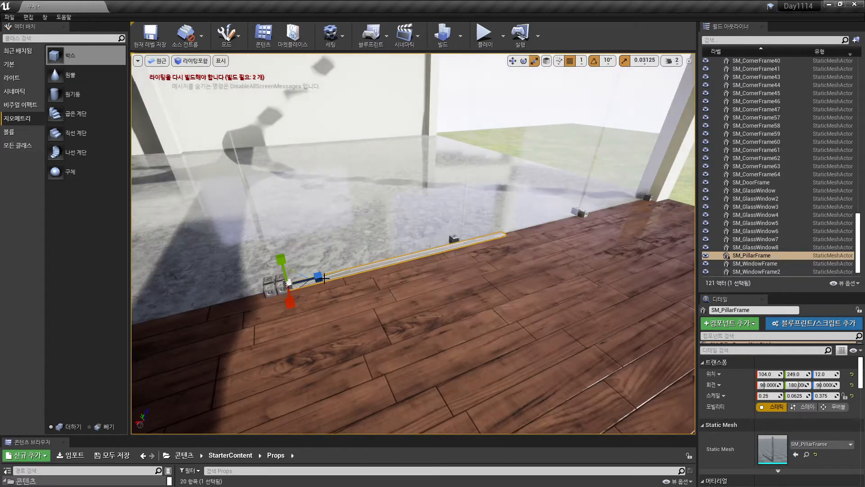
pyautogui.moveTo(324, 278); pyautogui.dragTo(345, 271)
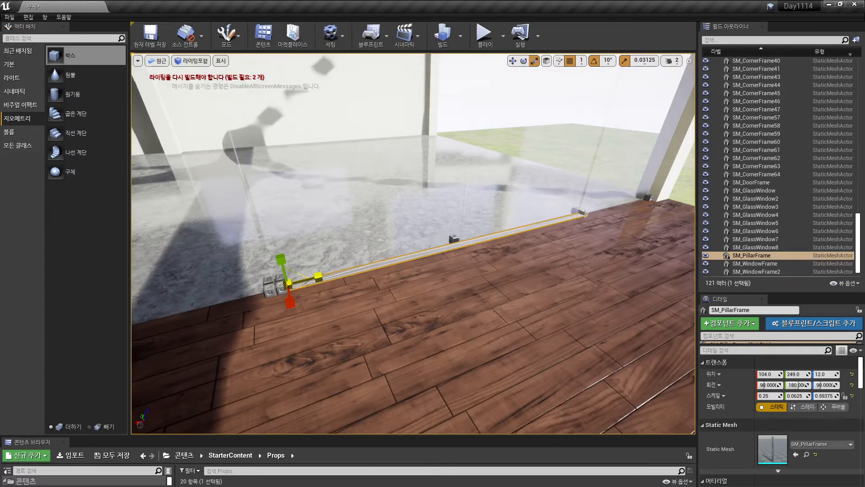
pyautogui.moveTo(409, 290)
pyautogui.mouseDown(button='right')
pyautogui.moveTo(409, 307)
pyautogui.moveTo(410, 290)
pyautogui.mouseUp(button='right')
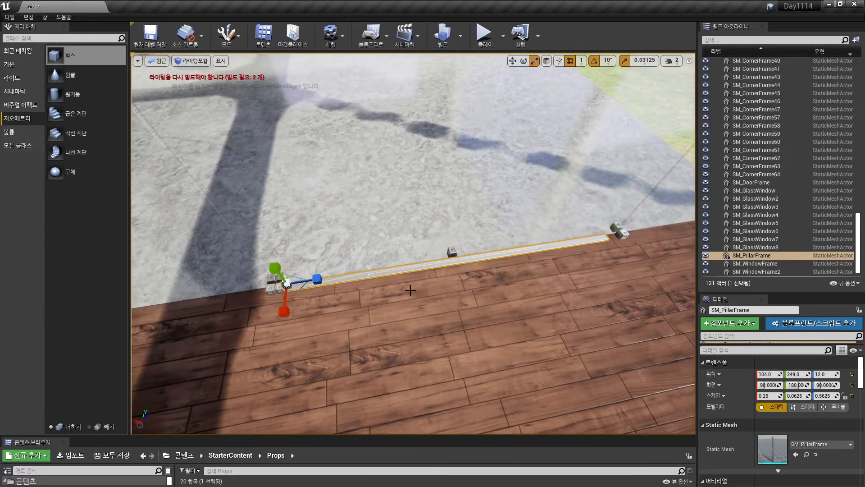
pyautogui.press('w')
pyautogui.moveTo(260, 288); pyautogui.dragTo(265, 287)
pyautogui.keyDown('alt'); pyautogui.moveTo(331, 329); pyautogui.dragTo(333, 334); pyautogui.keyUp('alt')
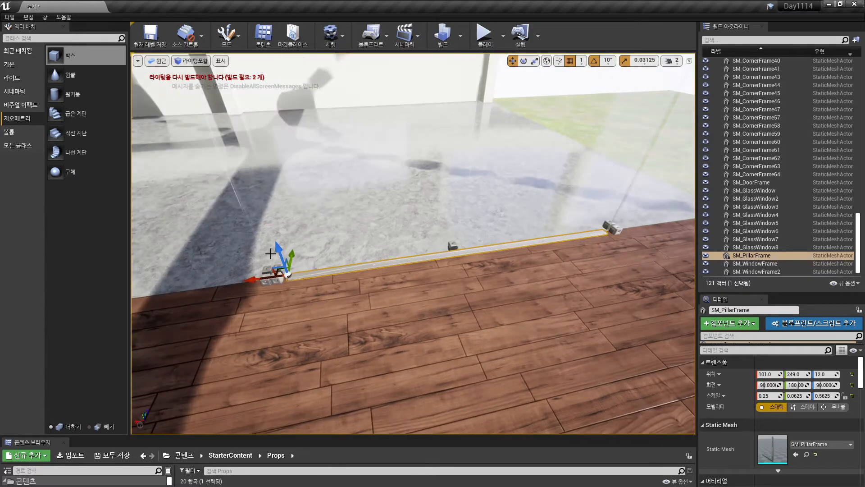
# Duplicate the floor rail straight up and place the copy under the ceiling beam at Z 300
pyautogui.keyDown('shift'); pyautogui.moveTo(279, 257); pyautogui.dragTo(249, 179); pyautogui.keyUp('shift')
pyautogui.hotkey('ctrl', 'z')
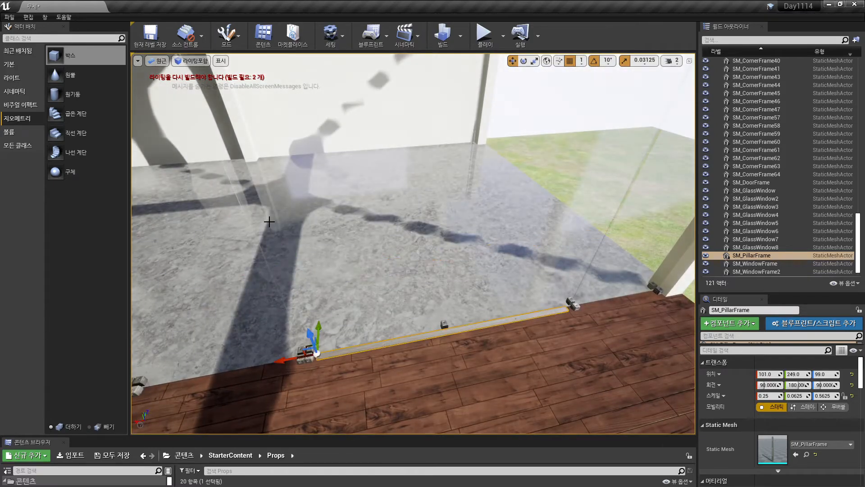
pyautogui.keyDown('alt'); pyautogui.moveTo(310, 340); pyautogui.dragTo(244, 188); pyautogui.keyUp('alt')
pyautogui.moveTo(303, 241); pyautogui.dragTo(311, 239, button='right')
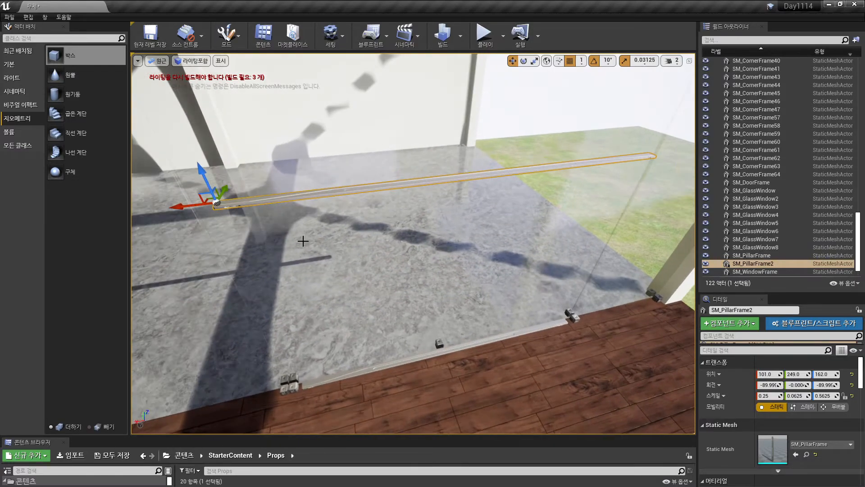
pyautogui.moveTo(328, 291)
pyautogui.mouseDown(button='right')
pyautogui.moveTo(330, 299)
pyautogui.moveTo(318, 289)
pyautogui.mouseUp(button='right')
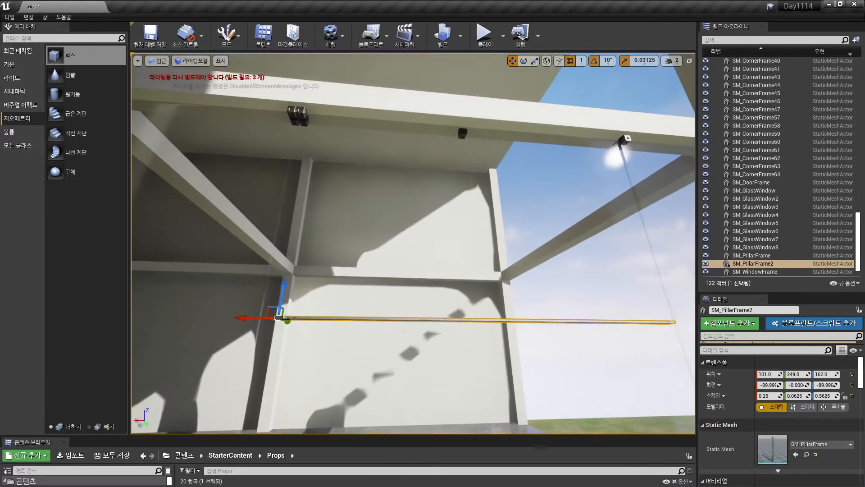
pyautogui.moveTo(281, 295); pyautogui.dragTo(295, 99)
pyautogui.moveTo(456, 196); pyautogui.dragTo(456, 202, button='right')
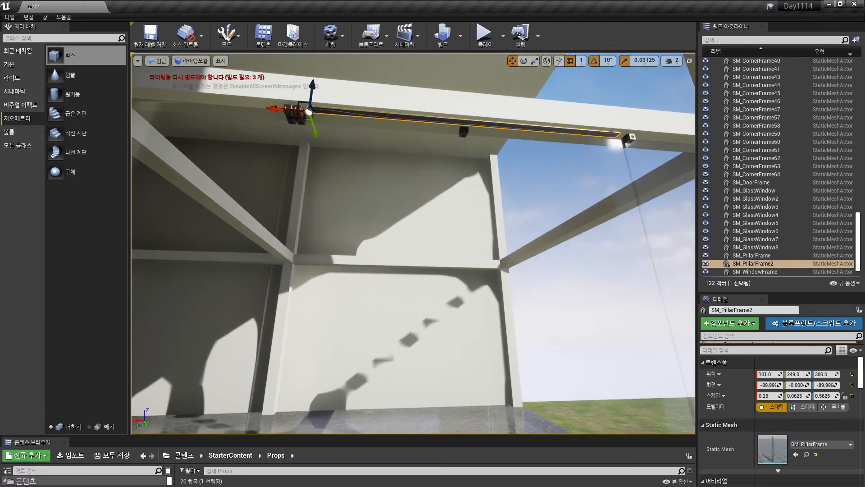
# Select the SM_GlassWindow7 pane above the rail and shift it to Y 249
pyautogui.moveTo(515, 246); pyautogui.dragTo(515, 270, button='right')
pyautogui.click(563, 270)
pyautogui.moveTo(575, 284); pyautogui.dragTo(550, 286, button='right')
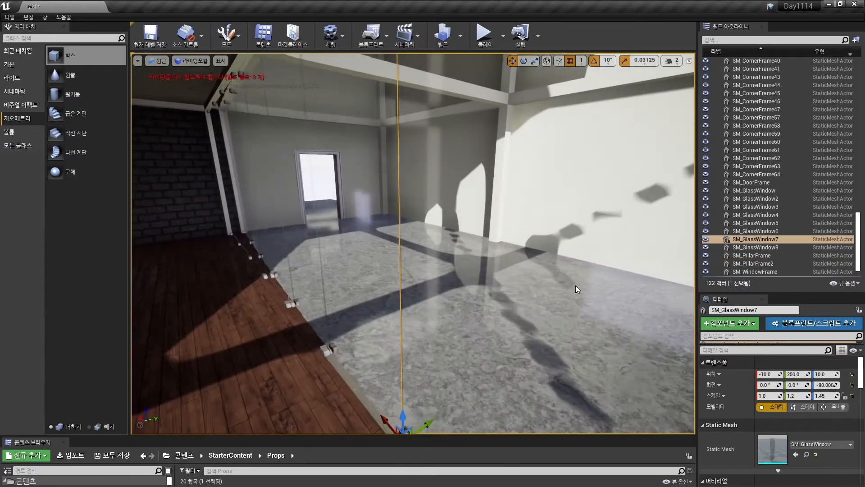
pyautogui.scroll(-5, 576, 289)
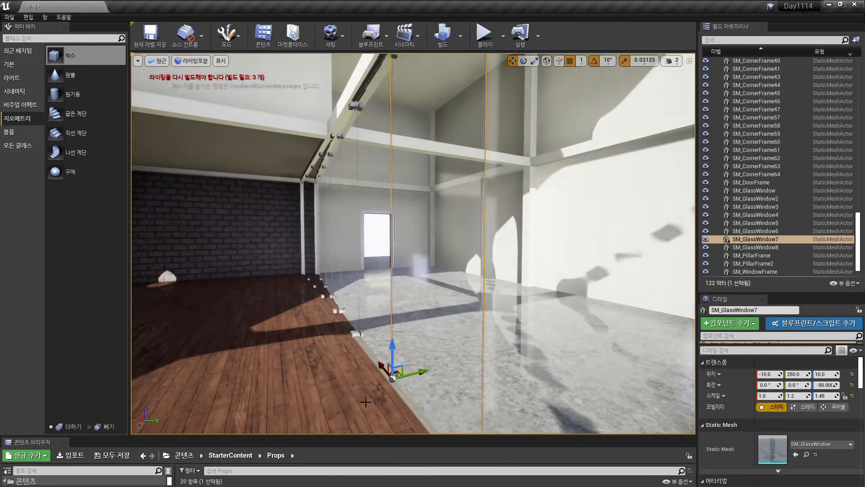
pyautogui.keyDown('alt'); pyautogui.moveTo(366, 402); pyautogui.dragTo(373, 395); pyautogui.keyUp('alt')
pyautogui.moveTo(405, 370); pyautogui.dragTo(404, 369)
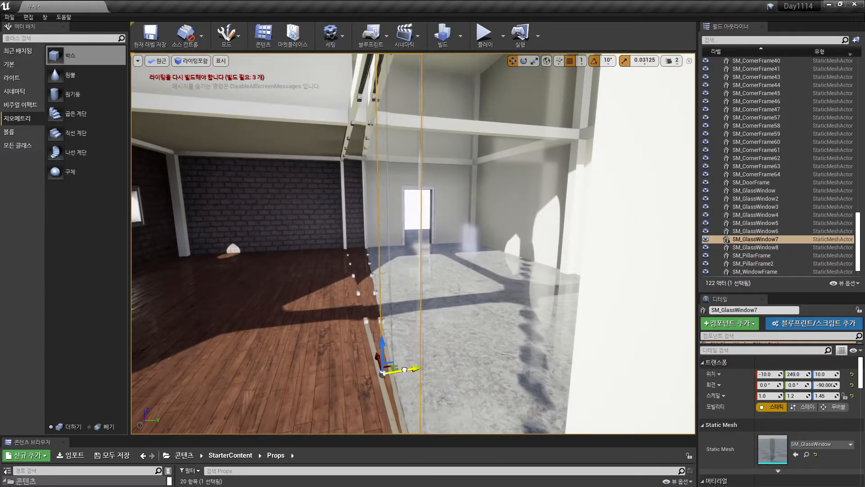
pyautogui.keyDown('alt'); pyautogui.moveTo(295, 397); pyautogui.dragTo(310, 395); pyautogui.keyUp('alt')
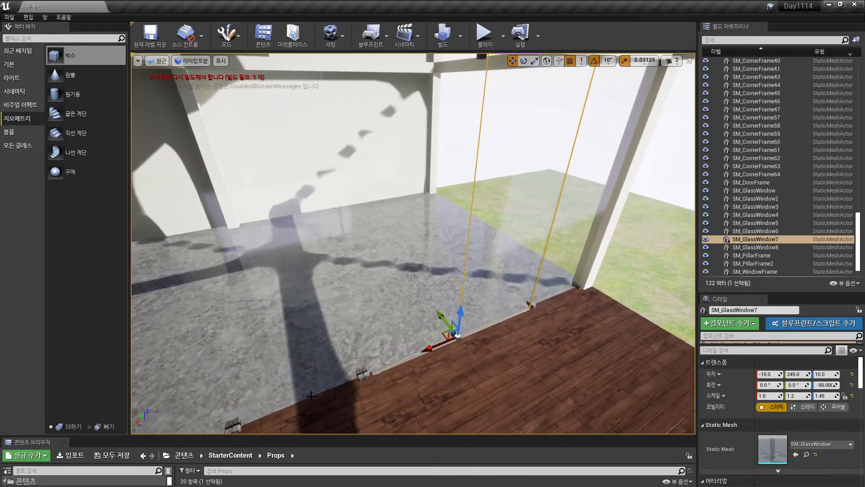
# Slide the SM_GlassWindow7 pane along the rail to X 61 and offset it to Y 246
pyautogui.moveTo(429, 349); pyautogui.dragTo(373, 370)
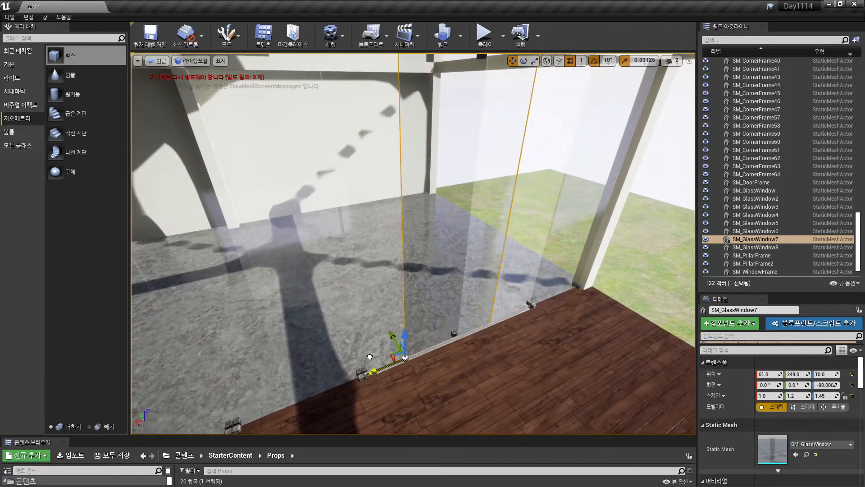
pyautogui.keyDown('alt'); pyautogui.moveTo(476, 374); pyautogui.dragTo(271, 351); pyautogui.keyUp('alt')
pyautogui.moveTo(413, 343); pyautogui.dragTo(409, 344)
# Slide the SM_GlassWindow7 pane back along the rail to X -9, beside the corner frames at its end
pyautogui.keyDown('alt'); pyautogui.moveTo(260, 375); pyautogui.dragTo(356, 395); pyautogui.keyUp('alt')
pyautogui.moveTo(364, 386); pyautogui.dragTo(383, 385, button='right')
pyautogui.press('w')
pyautogui.press('w')
pyautogui.press('s')
pyautogui.moveTo(313, 397); pyautogui.dragTo(248, 369, button='right')
pyautogui.press('d')
pyautogui.moveTo(413, 244); pyautogui.dragTo(437, 245, button='right')
pyautogui.press('a')
pyautogui.press('d')
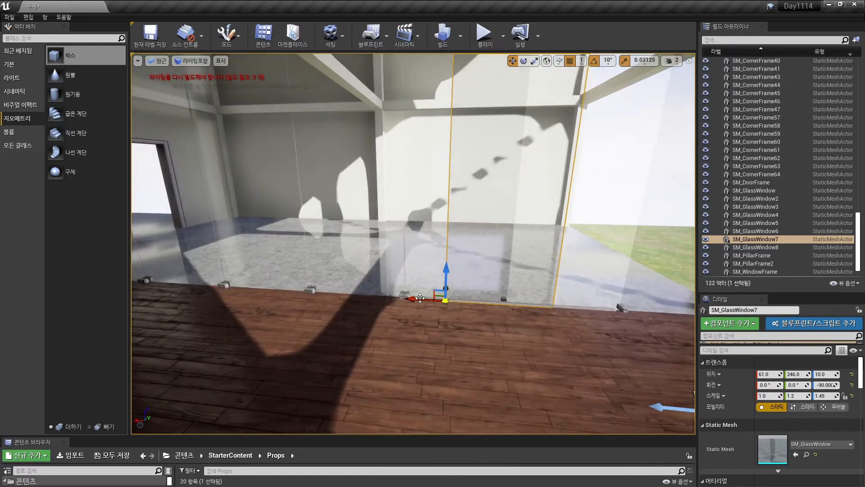
pyautogui.moveTo(415, 298); pyautogui.dragTo(470, 299)
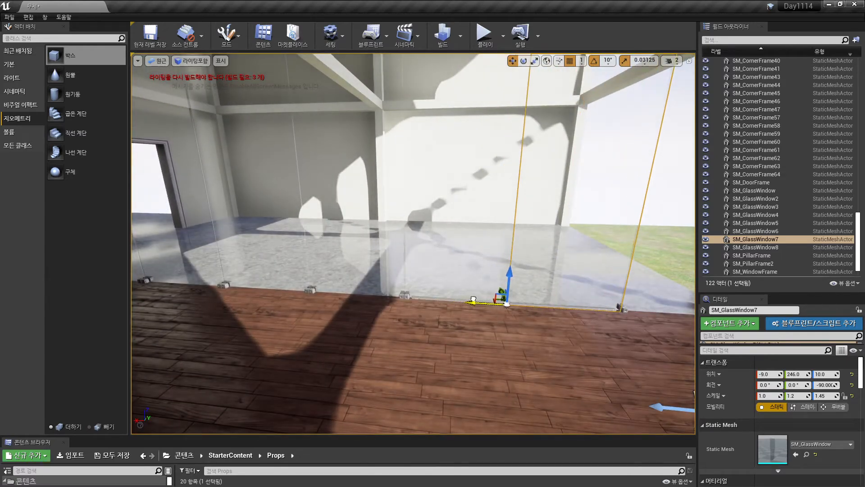
# Align the SM_GlassWindow7 pane with the rail at X -9, Y 247
pyautogui.moveTo(482, 324); pyautogui.dragTo(364, 305, button='right')
pyautogui.moveTo(502, 346)
pyautogui.mouseDown(button='right')
pyautogui.moveTo(487, 346)
pyautogui.moveTo(502, 347)
pyautogui.mouseUp(button='right')
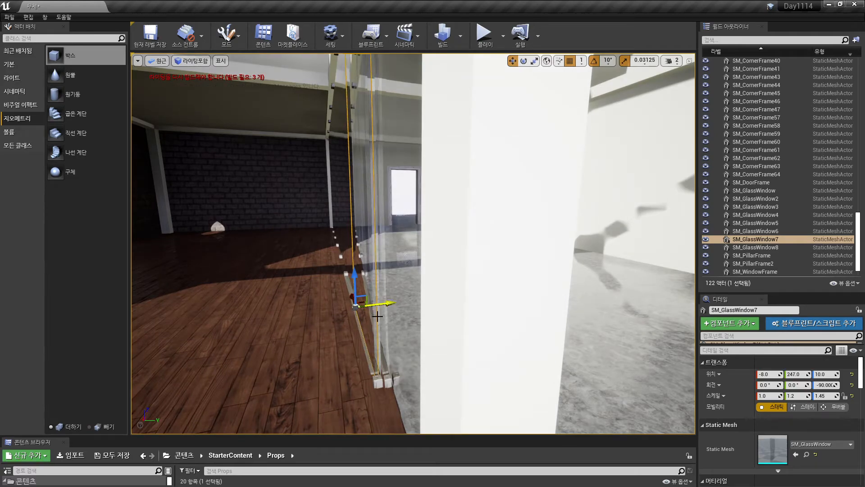
pyautogui.moveTo(378, 316); pyautogui.dragTo(473, 332, button='right')
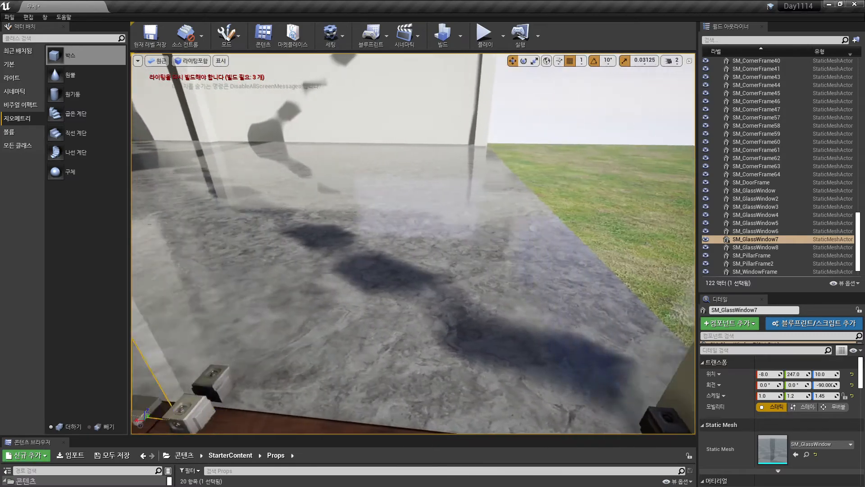
pyautogui.press('a')
pyautogui.moveTo(320, 355); pyautogui.dragTo(399, 359, button='right')
pyautogui.scroll(-3, 445, 355)
pyautogui.press('a')
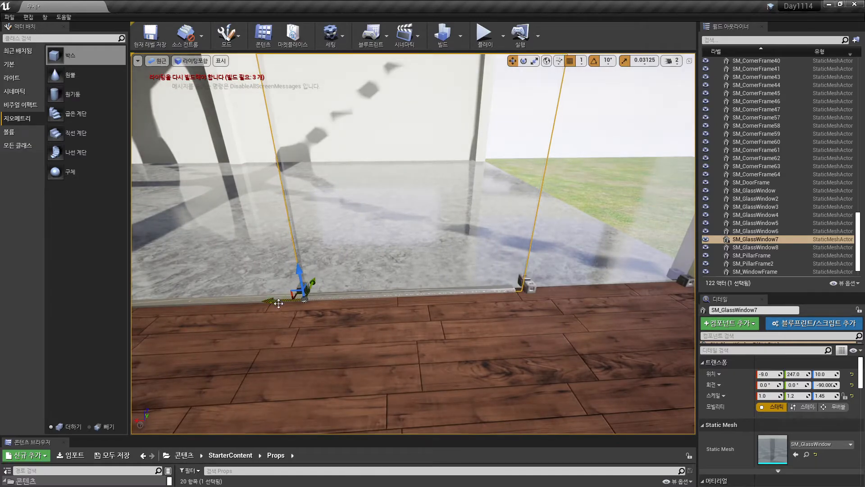
# Enlarge the asset browser and place an SM_PillarFrame300 near the glass pane at X -111, Y 246, Z 83
pyautogui.press('d')
pyautogui.moveTo(278, 304)
pyautogui.mouseDown(button='right')
pyautogui.moveTo(315, 304)
pyautogui.moveTo(278, 304)
pyautogui.moveTo(282, 293)
pyautogui.mouseUp(button='right')
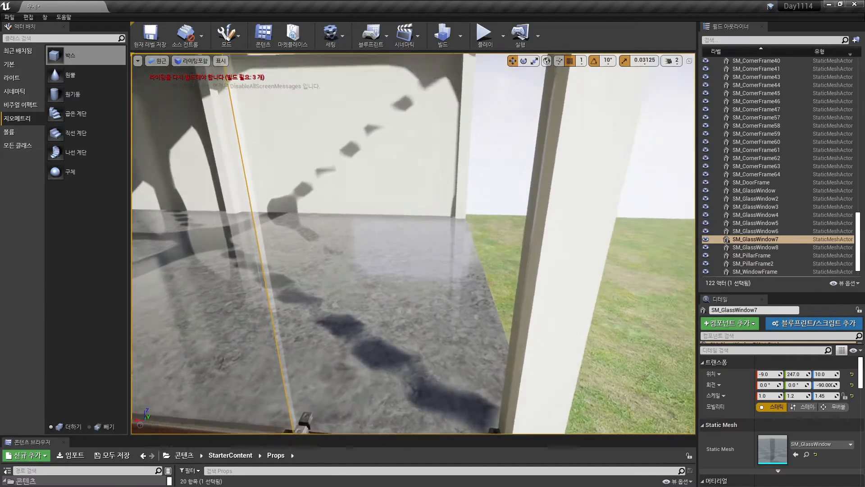
pyautogui.scroll(-3, 323, 347)
pyautogui.press('a')
pyautogui.moveTo(296, 397); pyautogui.dragTo(307, 368, button='right')
pyautogui.press('d')
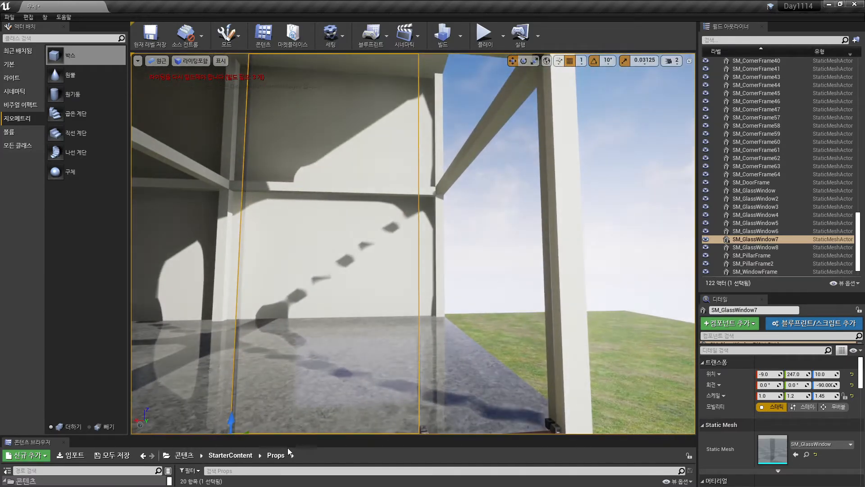
pyautogui.moveTo(289, 436); pyautogui.dragTo(295, 321)
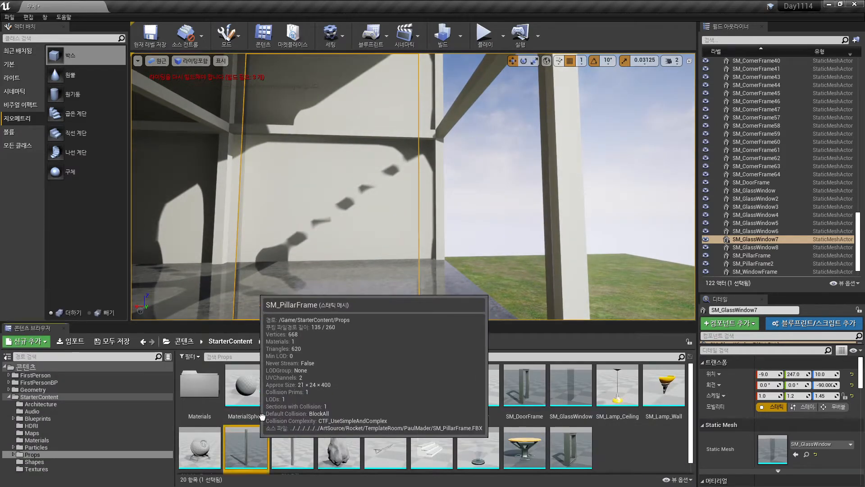
pyautogui.moveTo(246, 446); pyautogui.dragTo(278, 458)
pyautogui.click(278, 457)
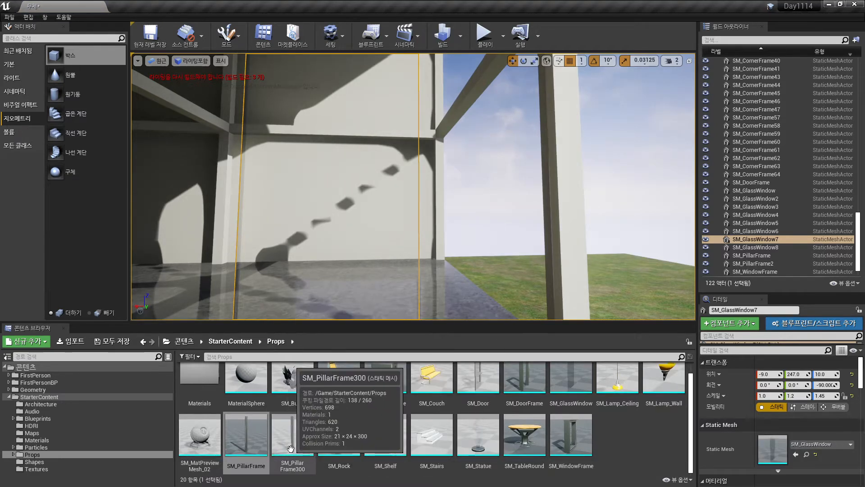
pyautogui.moveTo(292, 437); pyautogui.dragTo(393, 274)
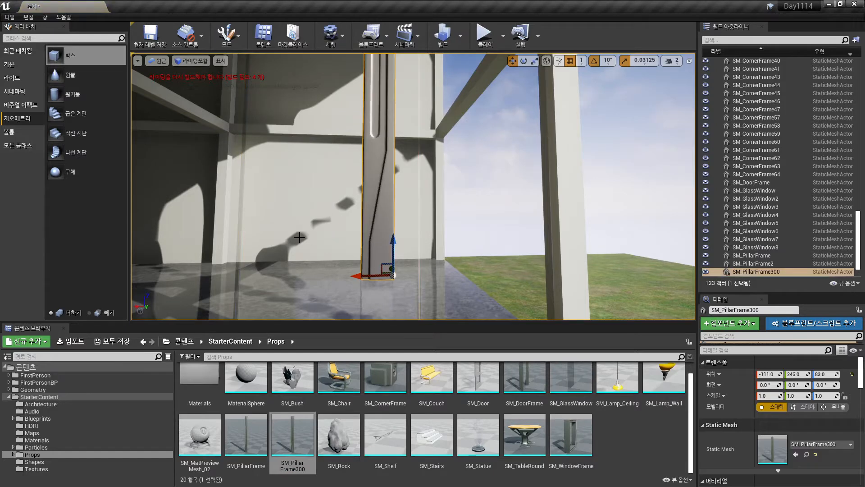
# Scale the SM_PillarFrame300 down to 0.46875 in X, 0.28125 in Y and 0.15625 in Z
pyautogui.moveTo(299, 238); pyautogui.dragTo(299, 237, button='right')
pyautogui.press('s')
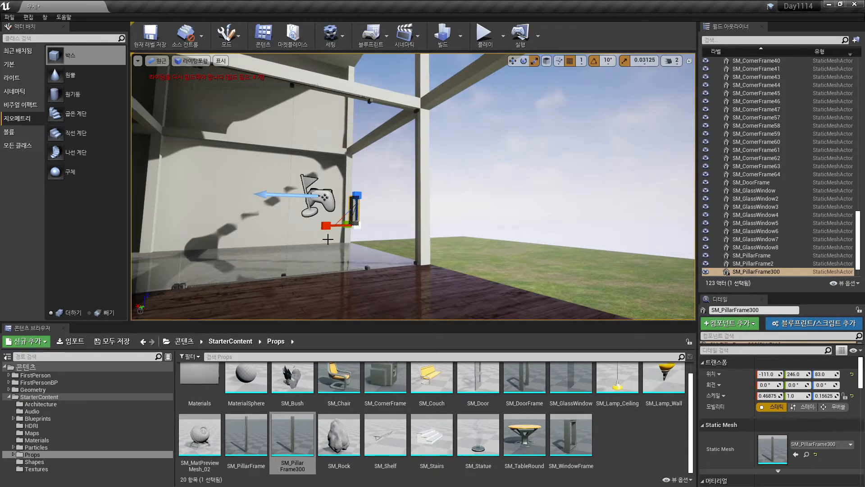
pyautogui.press('f')
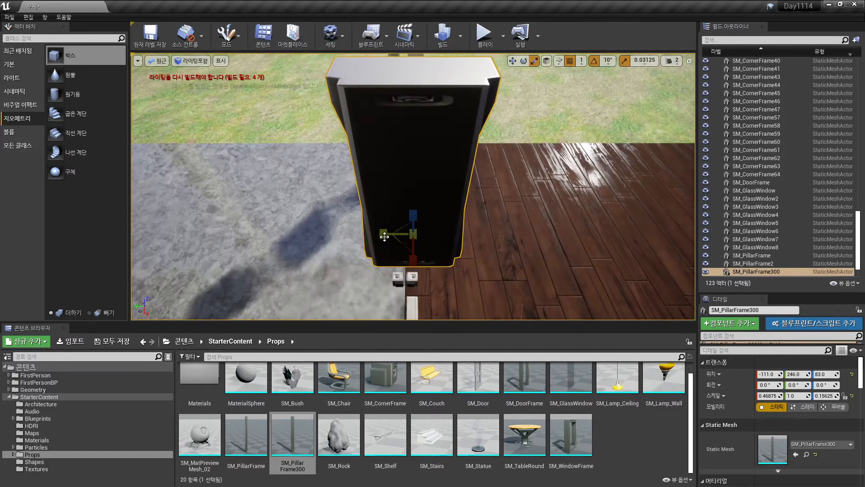
pyautogui.moveTo(385, 236); pyautogui.dragTo(409, 235)
pyautogui.moveTo(410, 236); pyautogui.dragTo(410, 216, button='right')
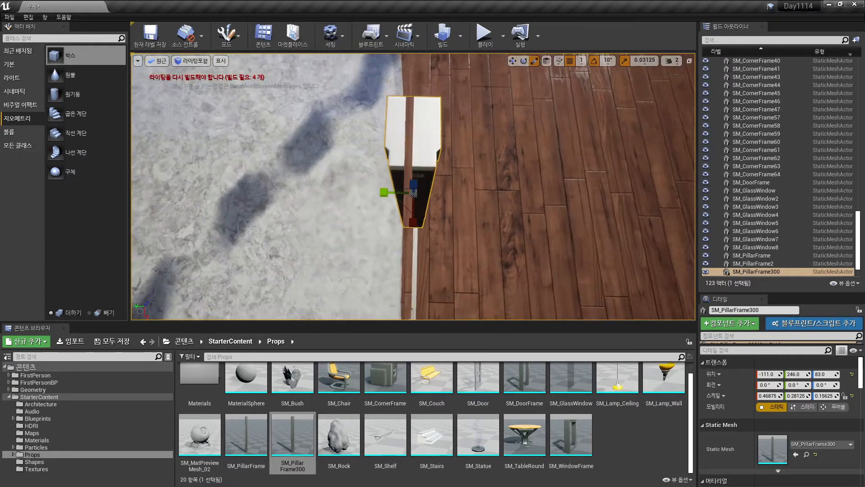
# Shrink the SM_PillarFrame300 to handle size, with scale X 0.15625, Y 0.125, Z 0.0625
pyautogui.keyDown('alt'); pyautogui.moveTo(484, 225); pyautogui.dragTo(347, 140); pyautogui.keyUp('alt')
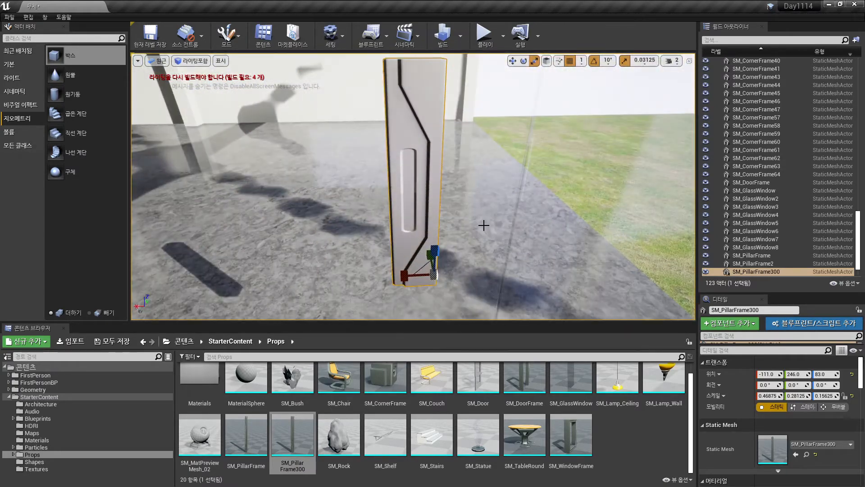
pyautogui.moveTo(429, 248); pyautogui.dragTo(428, 266)
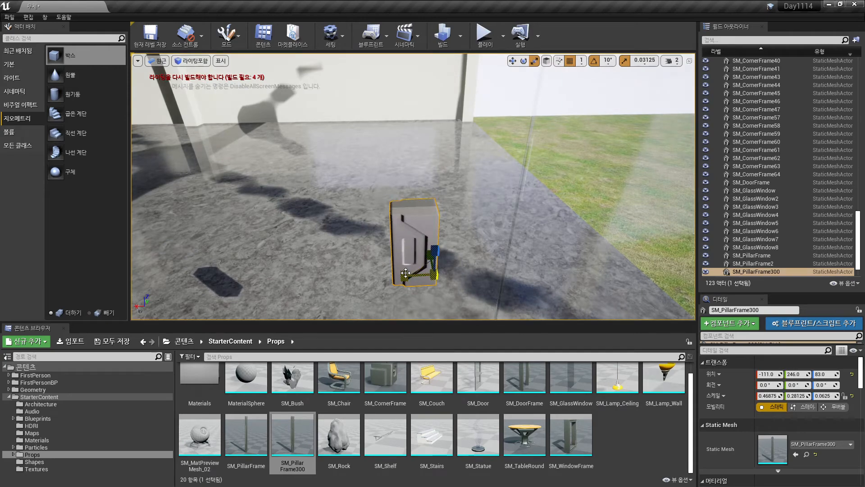
pyautogui.keyDown('alt'); pyautogui.moveTo(357, 266); pyautogui.dragTo(365, 246); pyautogui.keyUp('alt')
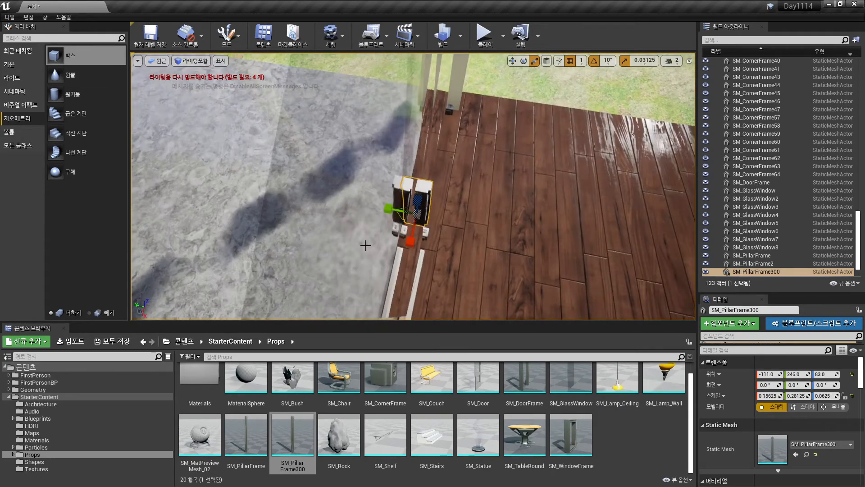
pyautogui.keyDown('alt'); pyautogui.moveTo(534, 245); pyautogui.dragTo(396, 181); pyautogui.keyUp('alt')
# Move the small SM_PillarFrame300 handle onto the glass pane's edge at X -124, Y 247, Z 90
pyautogui.press('e')
pyautogui.keyDown('alt'); pyautogui.moveTo(534, 245); pyautogui.dragTo(552, 265); pyautogui.keyUp('alt')
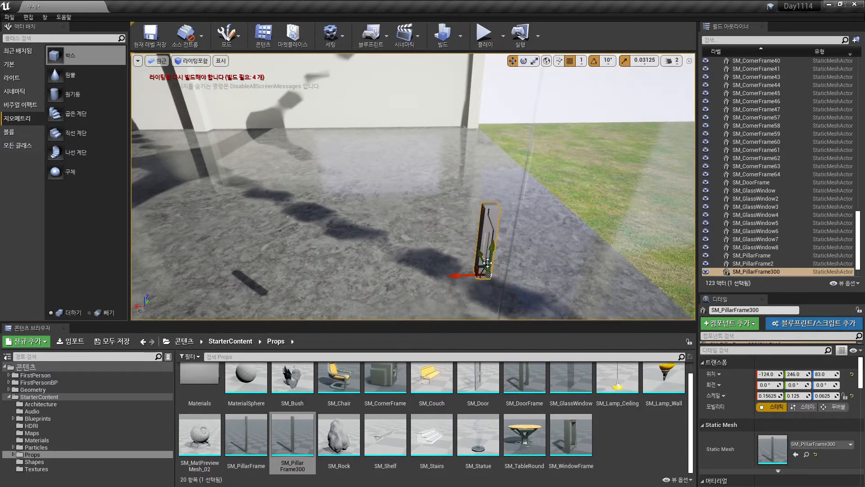
pyautogui.keyDown('alt'); pyautogui.moveTo(609, 272); pyautogui.dragTo(601, 315); pyautogui.keyUp('alt')
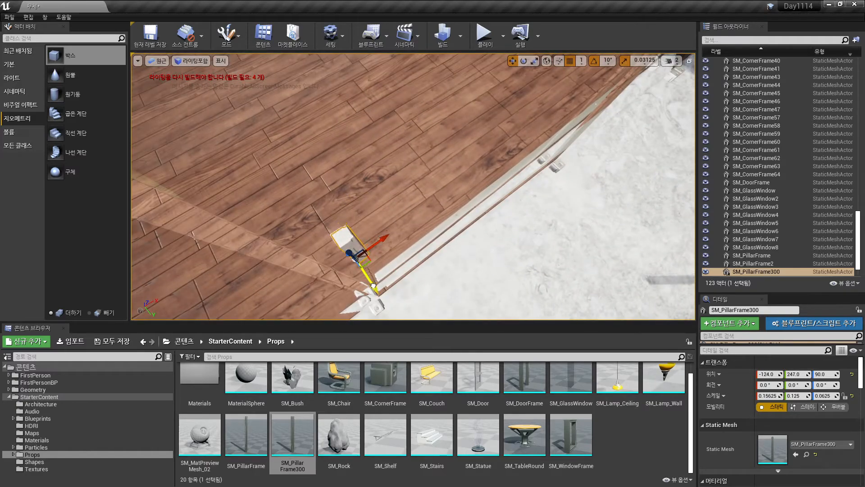
pyautogui.keyDown('alt'); pyautogui.moveTo(455, 277); pyautogui.dragTo(459, 276); pyautogui.keyUp('alt')
# Check the handle's height on the glass pane in play mode and raise the SM_PillarFrame300 to Z 141
pyautogui.click(485, 33)
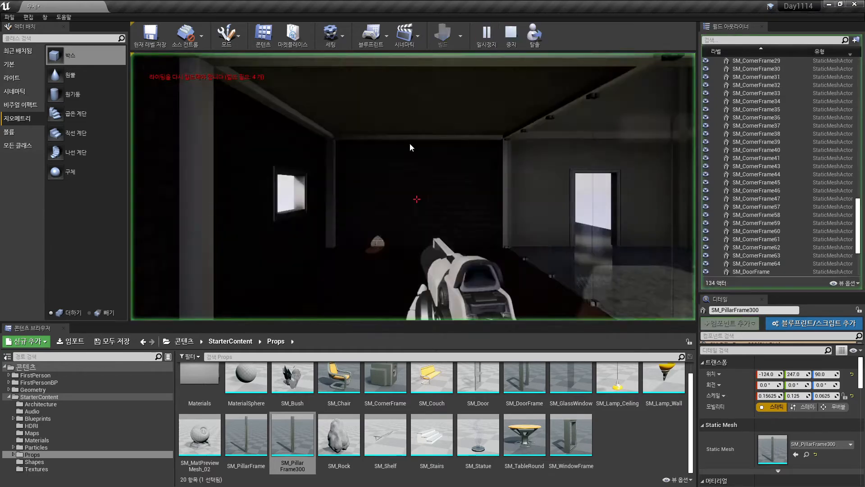
pyautogui.press('w')
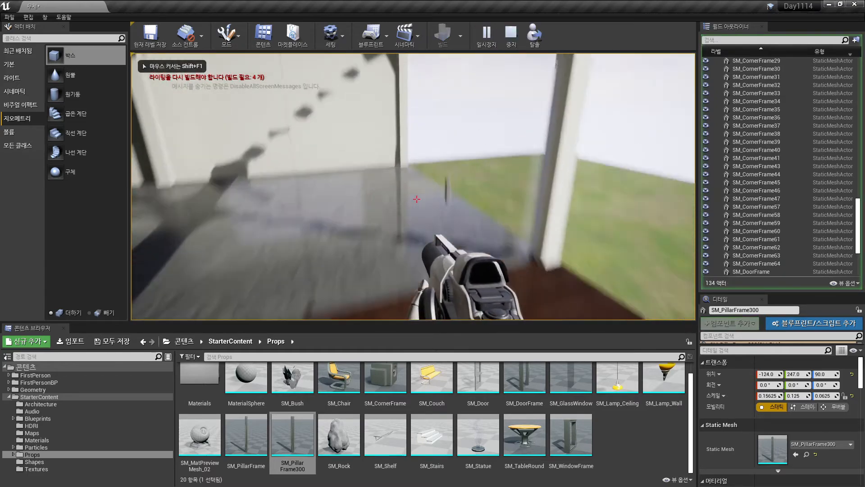
pyautogui.press('Escape')
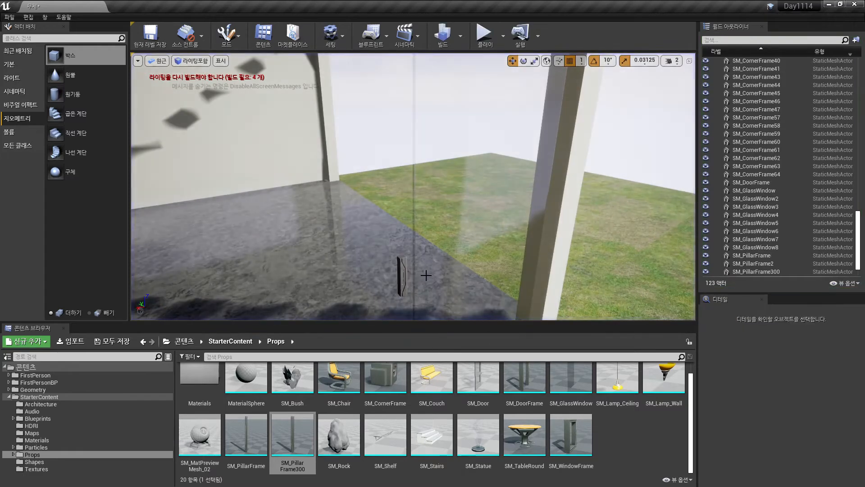
pyautogui.click(401, 262)
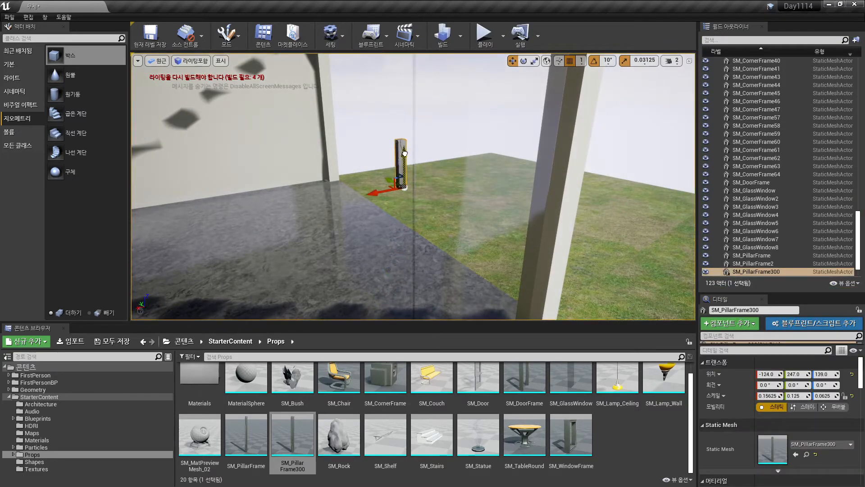
# Play the level and examine the raised handle from both sides of the glass pane
pyautogui.click(485, 35)
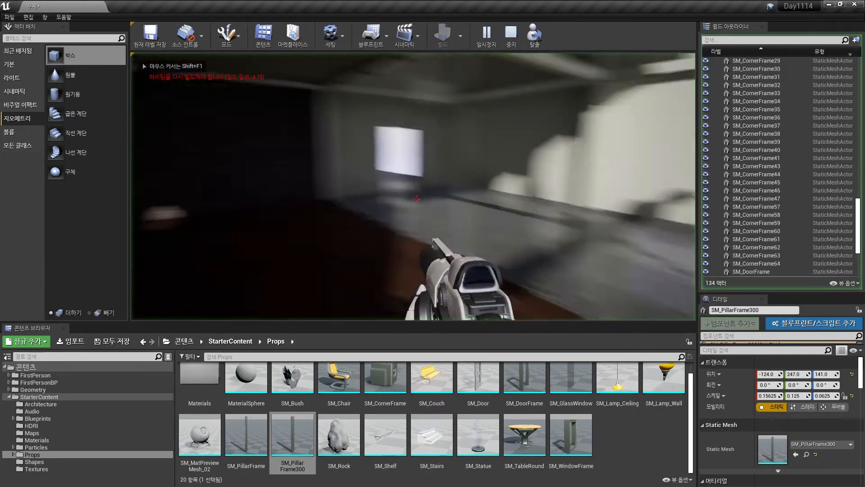
pyautogui.press('w')
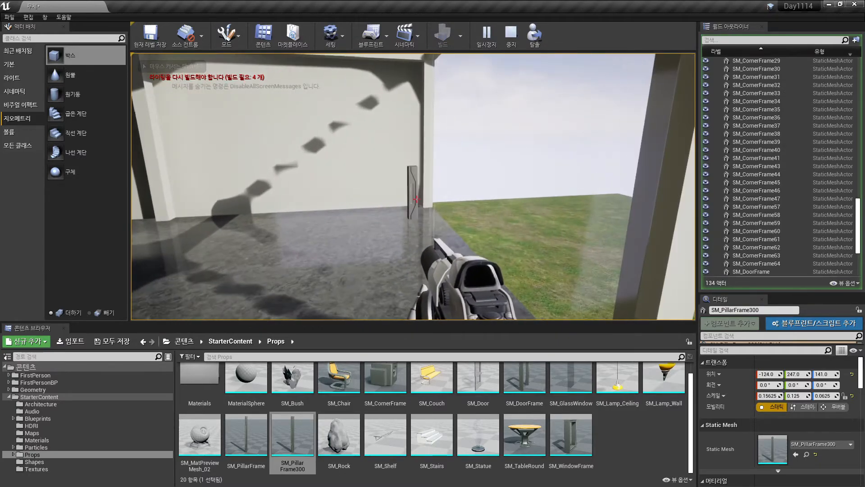
pyautogui.press('s')
pyautogui.press('w')
pyautogui.press('s')
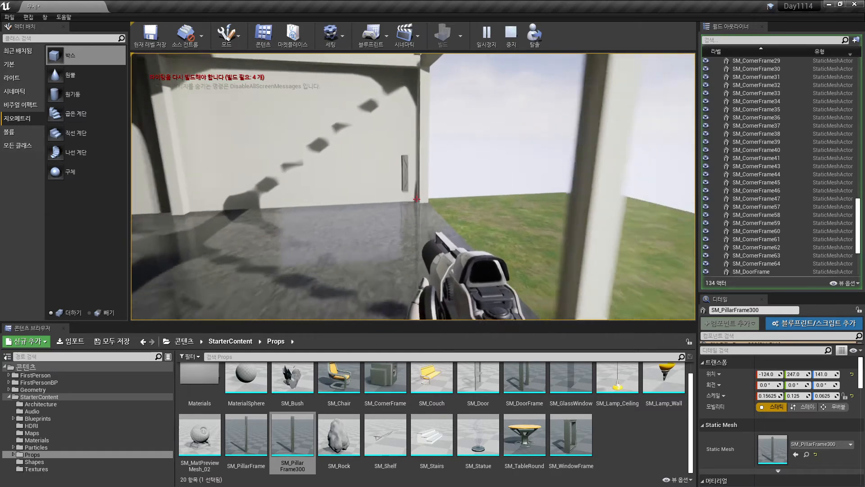
pyautogui.press('w')
pyautogui.press('w')
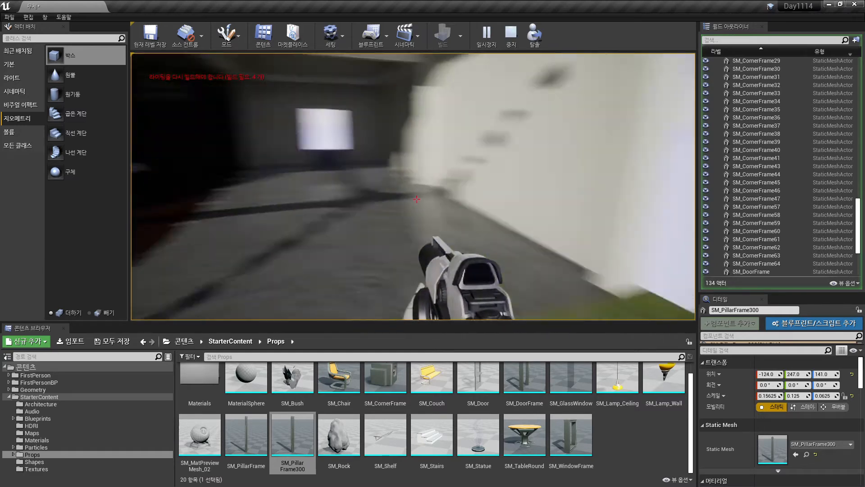
pyautogui.press('a')
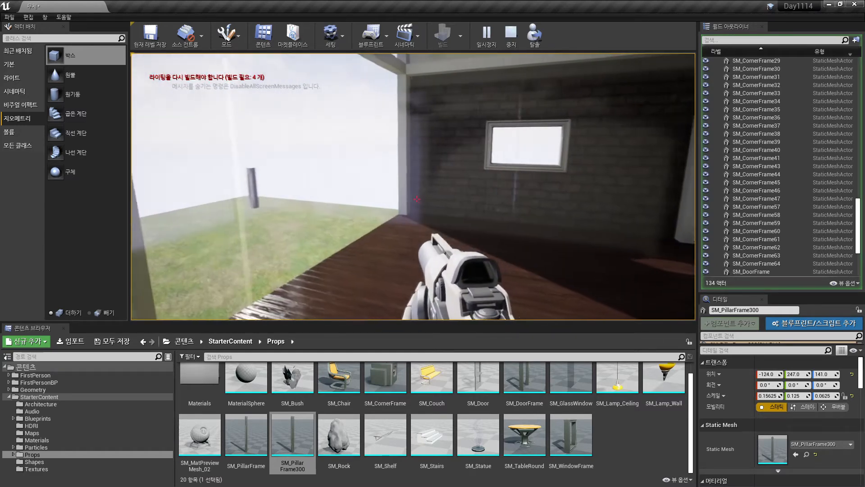
pyautogui.press('Escape')
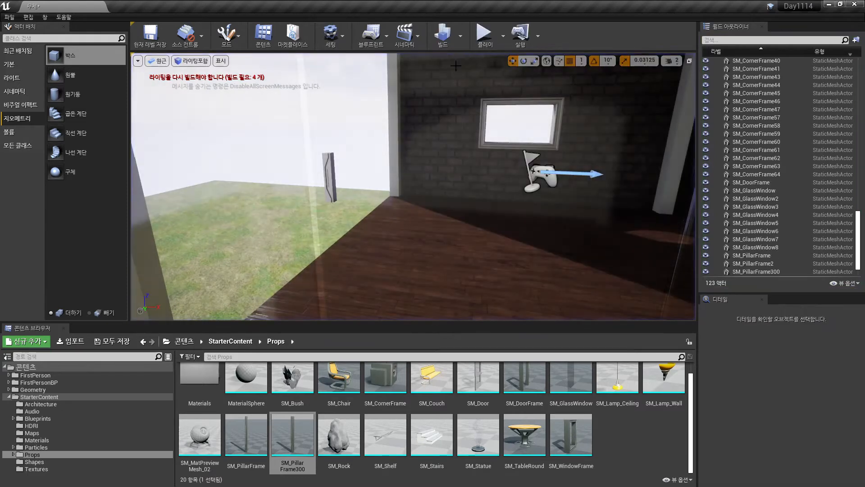
# Build the level's lighting
pyautogui.click(460, 36)
pyautogui.click(473, 61)
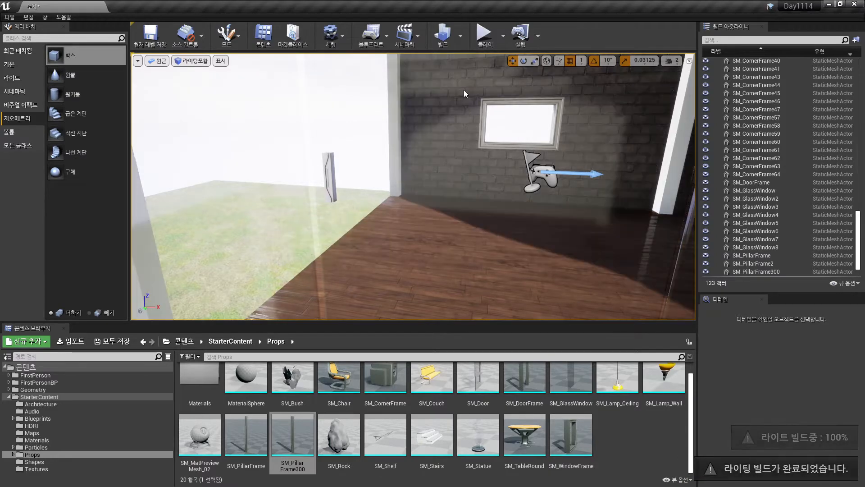
# Place an SM_TableRound on the brick room's wooden floor and move it to X 437, Y 23, Z 10
pyautogui.moveTo(415, 172); pyautogui.dragTo(507, 149, button='right')
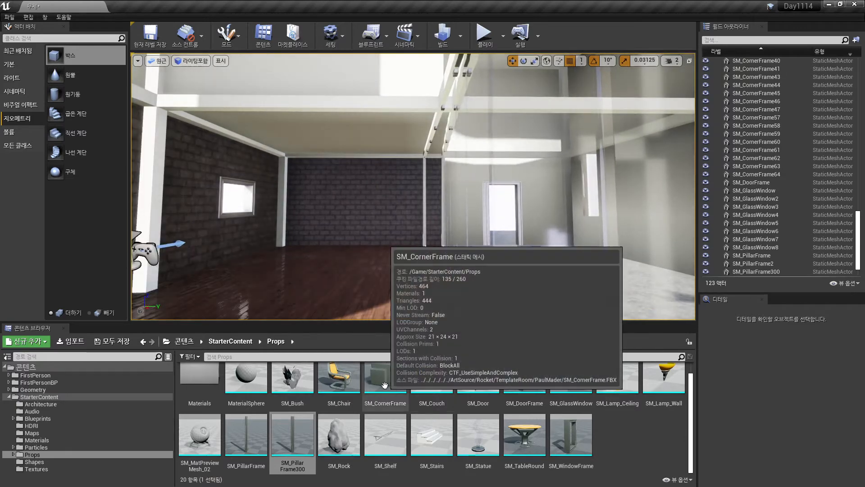
pyautogui.moveTo(692, 422); pyautogui.dragTo(695, 393)
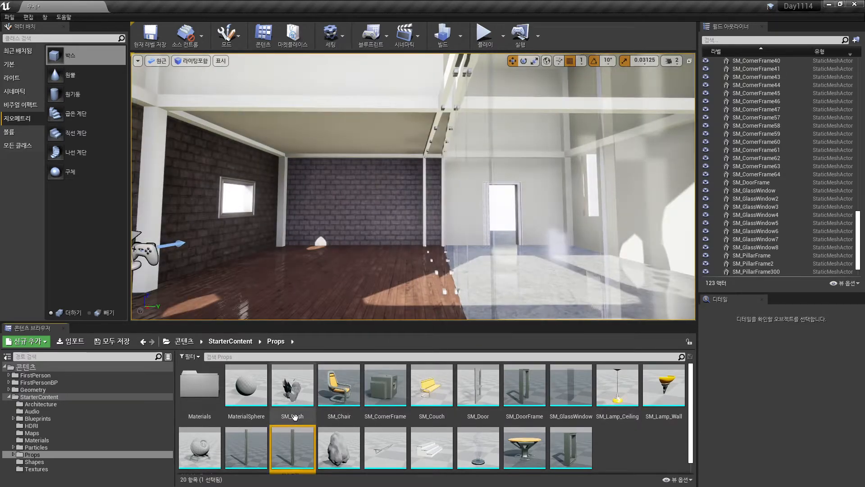
pyautogui.moveTo(523, 446); pyautogui.dragTo(338, 260)
pyautogui.press('f')
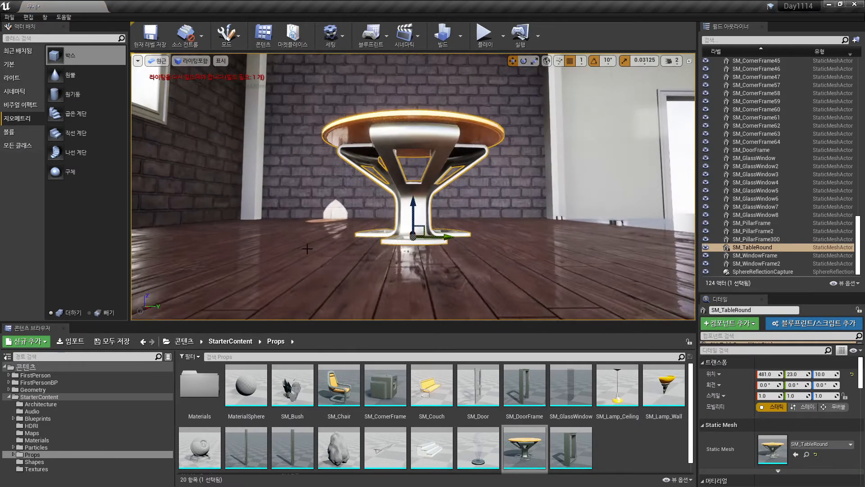
pyautogui.keyDown('alt'); pyautogui.moveTo(307, 226); pyautogui.dragTo(307, 275); pyautogui.keyUp('alt')
pyautogui.scroll(-5, 307, 226)
pyautogui.keyDown('alt'); pyautogui.moveTo(431, 244); pyautogui.dragTo(318, 242); pyautogui.keyUp('alt')
pyautogui.moveTo(454, 205); pyautogui.dragTo(433, 203)
pyautogui.keyDown('alt'); pyautogui.moveTo(353, 209); pyautogui.dragTo(491, 153); pyautogui.keyUp('alt')
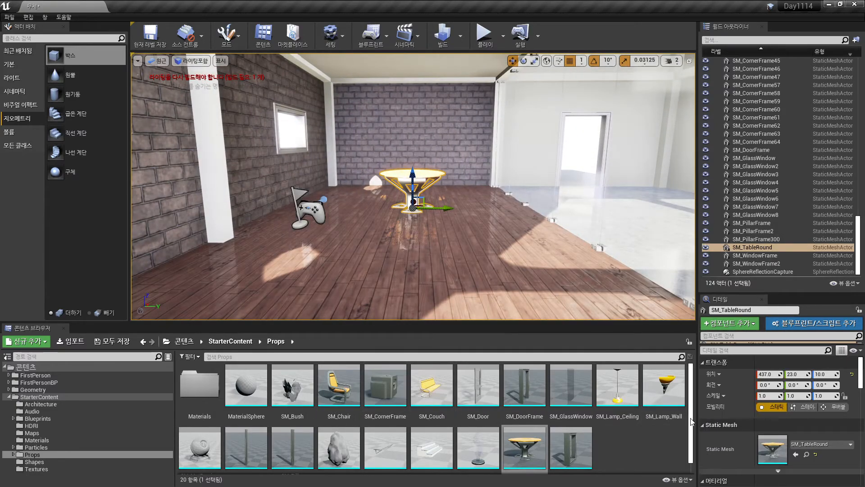
# Place an SM_Statue on the centre of the round table at X 437, Y 23, Z 80
pyautogui.moveTo(691, 419); pyautogui.dragTo(692, 429)
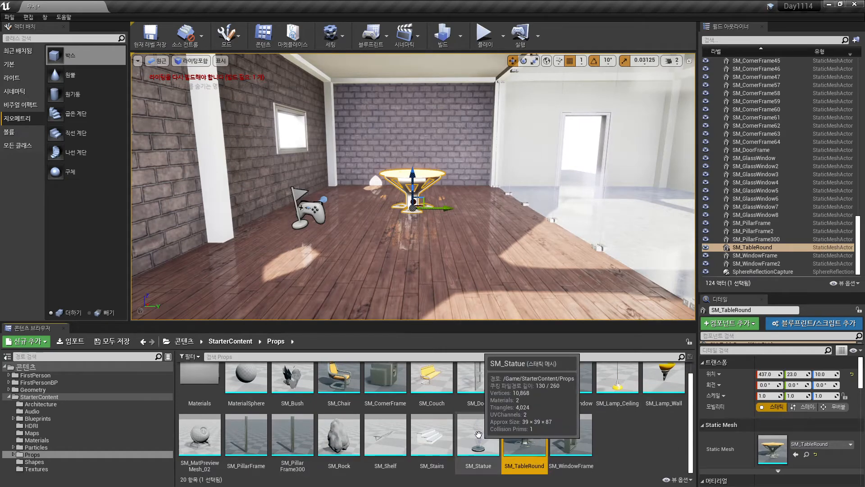
pyautogui.moveTo(478, 433); pyautogui.dragTo(412, 174)
pyautogui.press('f')
pyautogui.keyDown('alt'); pyautogui.moveTo(460, 203); pyautogui.dragTo(381, 235); pyautogui.keyUp('alt')
pyautogui.moveTo(443, 266); pyautogui.dragTo(531, 261)
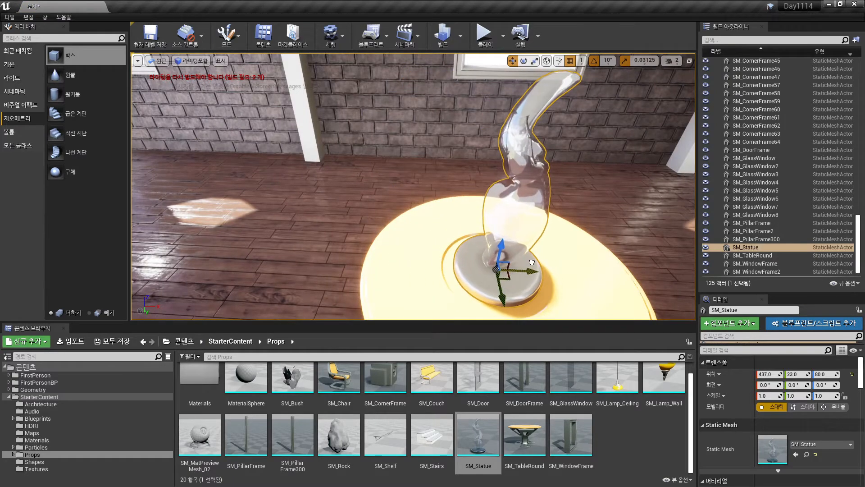
# Set the position grid snap size to 5
pyautogui.keyDown('alt'); pyautogui.moveTo(622, 297); pyautogui.dragTo(599, 164); pyautogui.keyUp('alt')
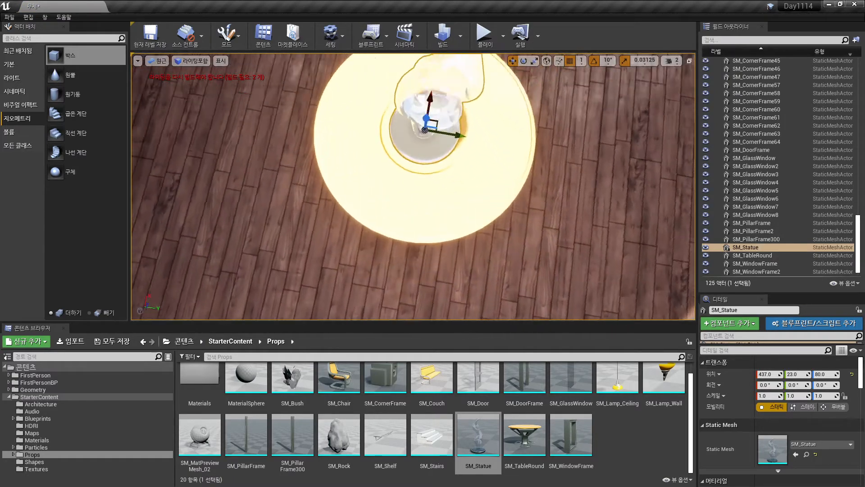
pyautogui.click(584, 63)
pyautogui.click(581, 92)
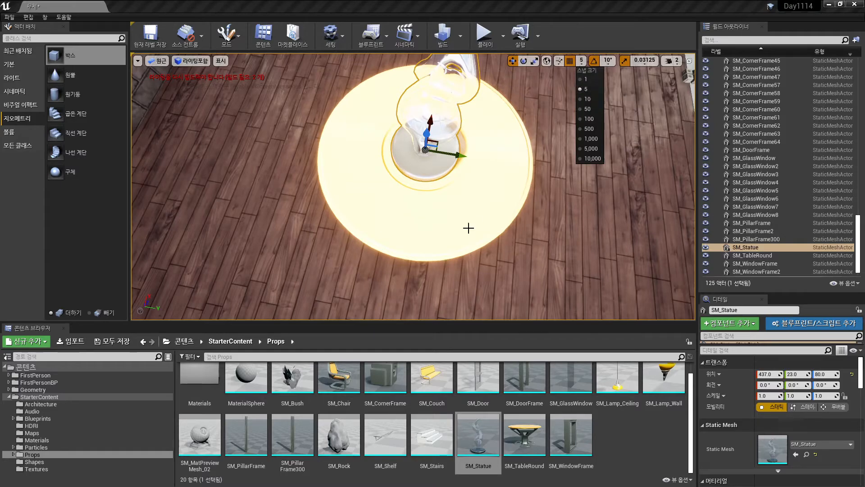
# Play-test the room twice, firing shots toward the table and statue to check how they look and react
pyautogui.keyDown('alt'); pyautogui.moveTo(467, 228); pyautogui.dragTo(463, 310); pyautogui.keyUp('alt')
pyautogui.scroll(-10, 468, 228)
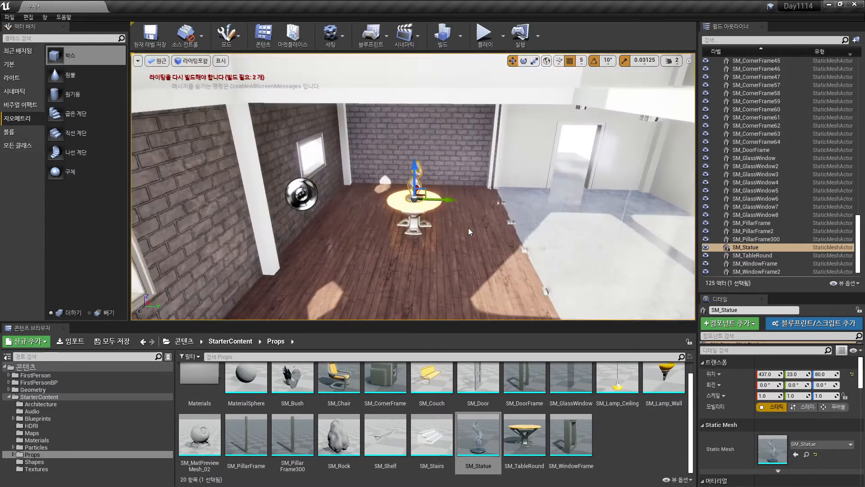
pyautogui.keyDown('alt'); pyautogui.moveTo(468, 228); pyautogui.dragTo(464, 149); pyautogui.keyUp('alt')
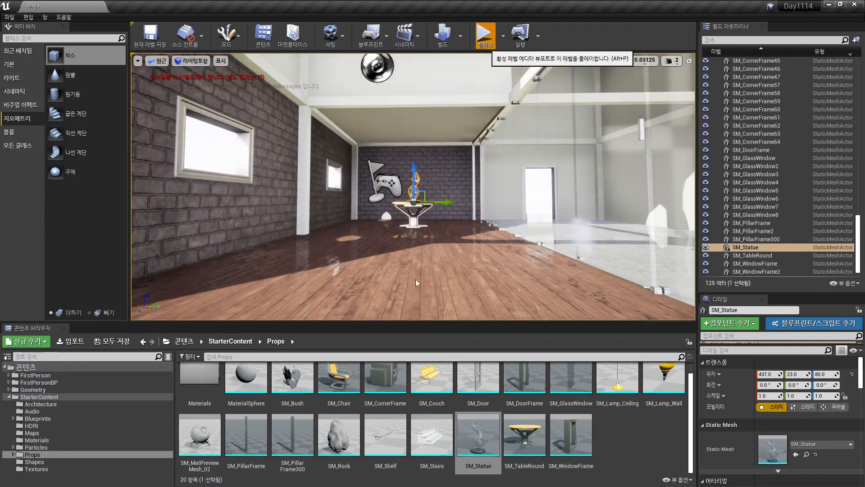
pyautogui.click(484, 34)
pyautogui.click(417, 199)
pyautogui.click(417, 199)
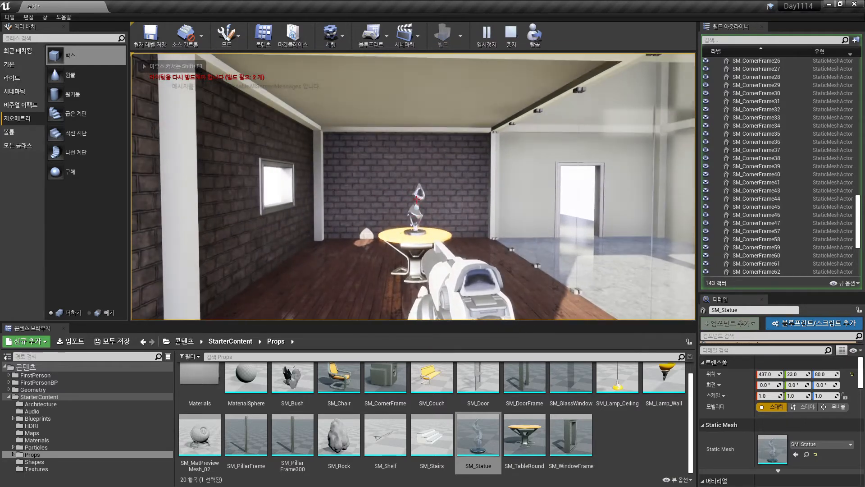
pyautogui.click(417, 199)
pyautogui.click(417, 199)
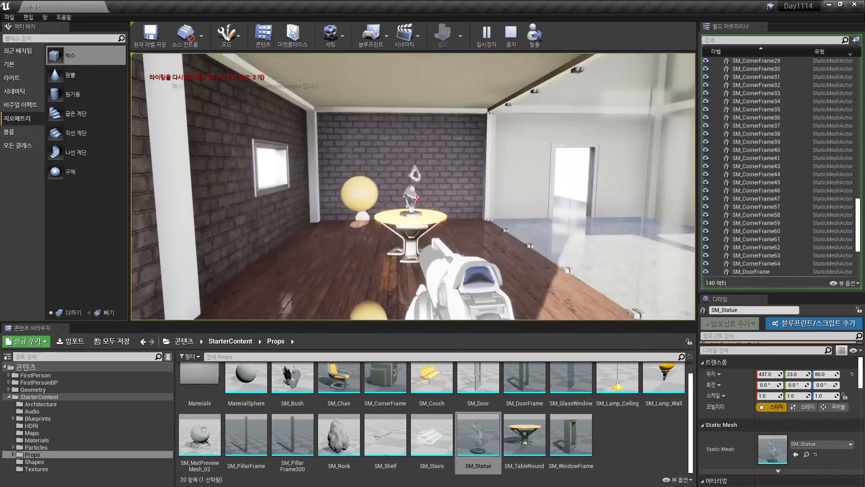
pyautogui.click(416, 199)
pyautogui.click(417, 199)
pyautogui.click(417, 199)
pyautogui.press('Escape')
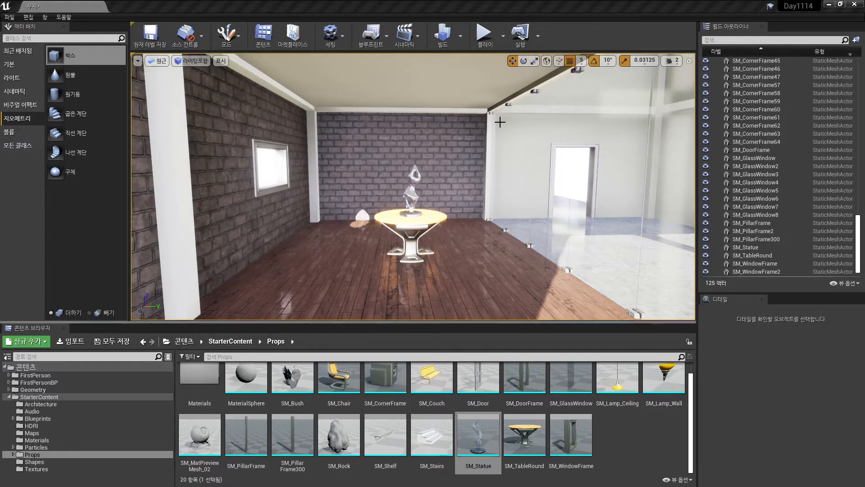
pyautogui.click(483, 33)
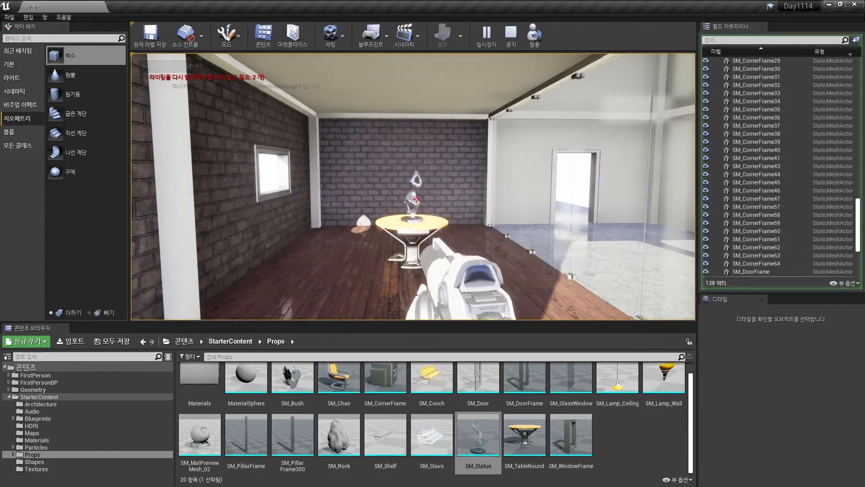
pyautogui.press('Escape')
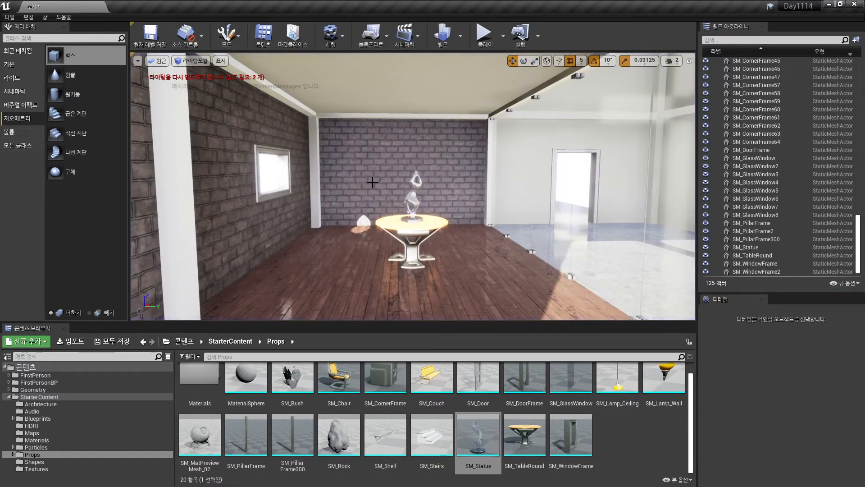
# Rebuild only the level's lighting
pyautogui.click(460, 44)
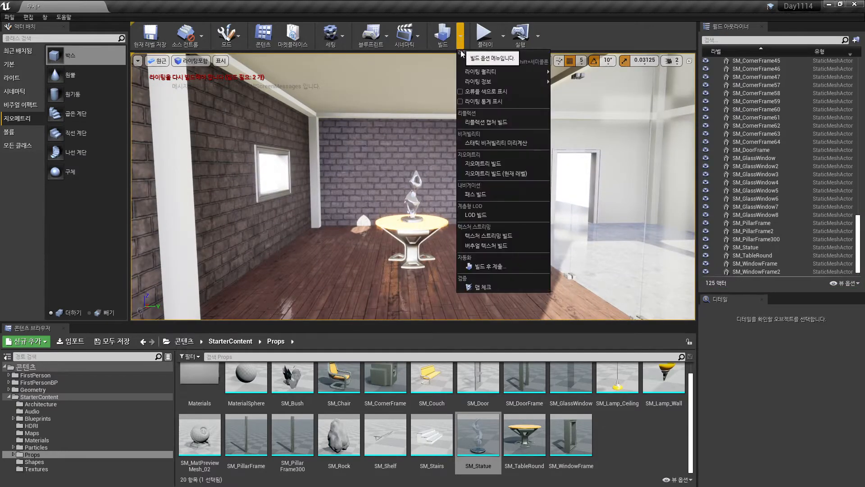
pyautogui.click(465, 64)
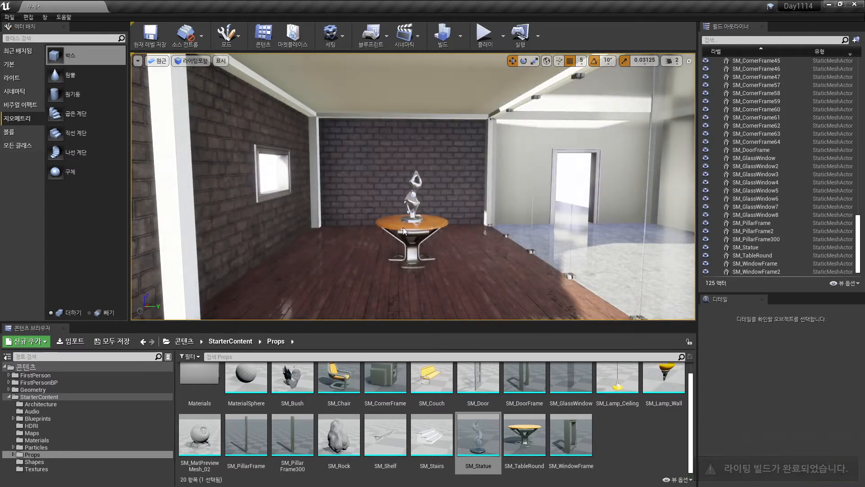
pyautogui.moveTo(413, 257); pyautogui.dragTo(437, 229, button='right')
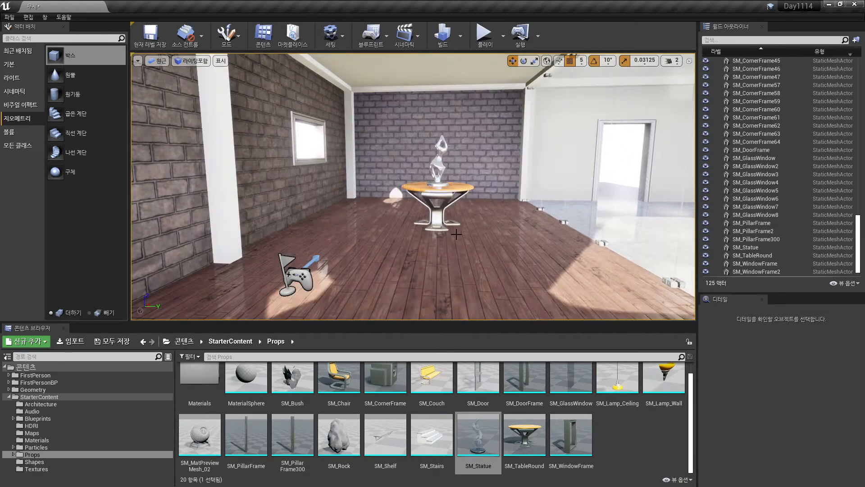
# Play-test the room, firing repeated shots at the statue on the round table, and end the session
pyautogui.click(441, 171)
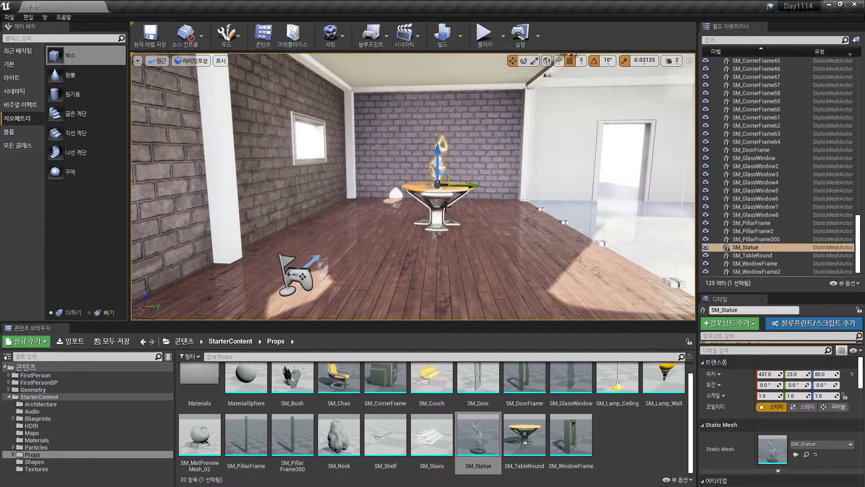
pyautogui.click(482, 49)
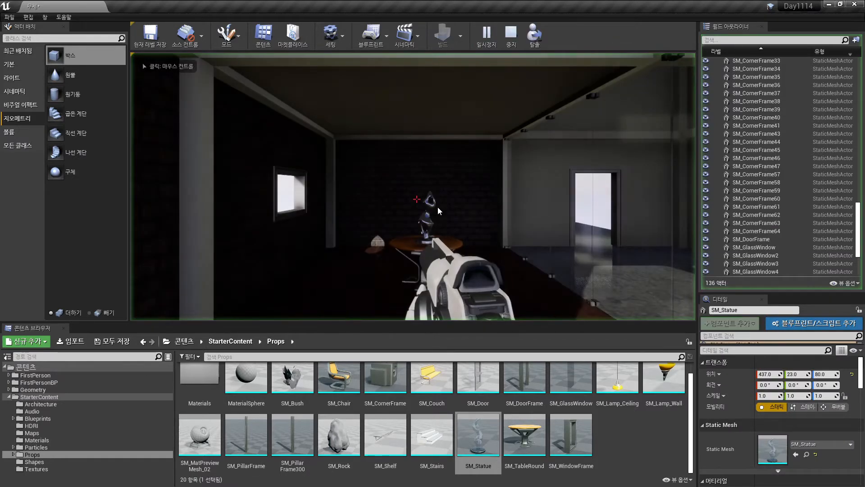
pyautogui.click(416, 199)
pyautogui.click(417, 199)
pyautogui.click(416, 199)
pyautogui.click(417, 199)
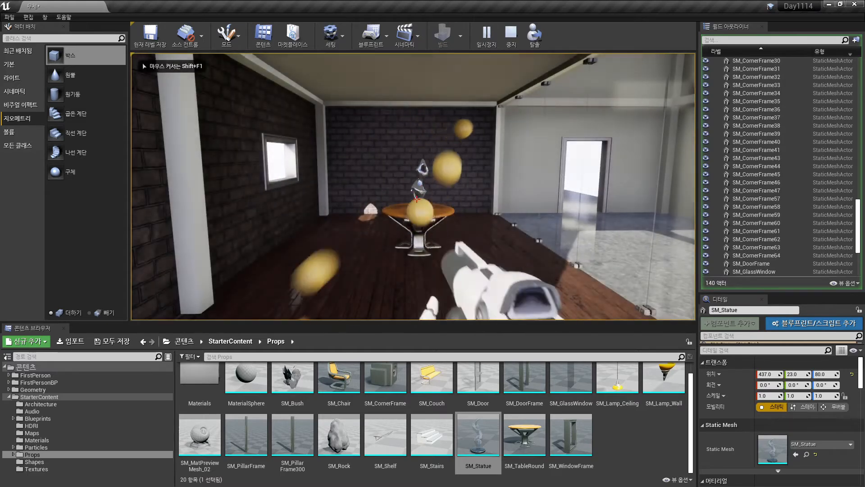
pyautogui.click(417, 199)
pyautogui.click(417, 199)
pyautogui.click(417, 199)
pyautogui.click(417, 200)
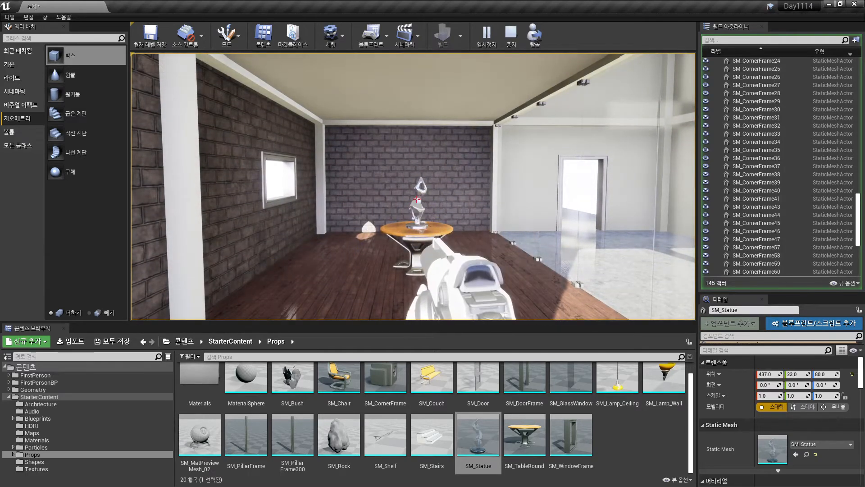
pyautogui.press('Escape')
# Enlarge the details area for the statue and enable Simulate Physics on it
pyautogui.click(418, 210)
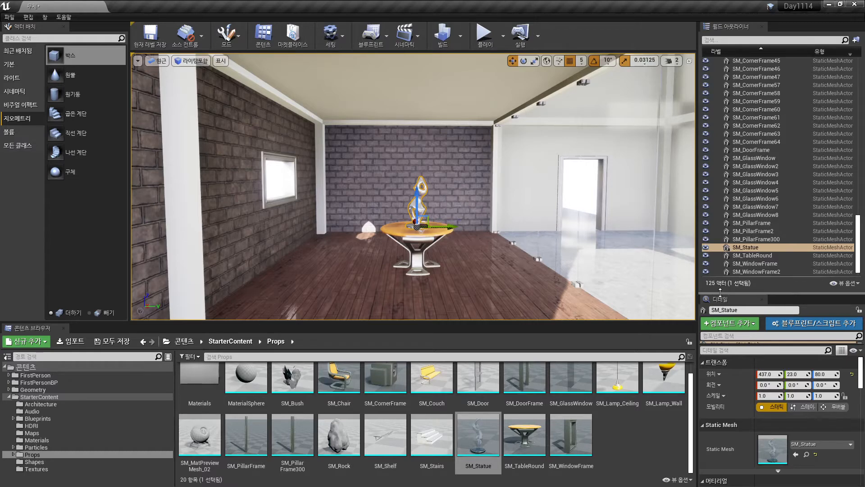
pyautogui.moveTo(719, 292); pyautogui.dragTo(719, 136)
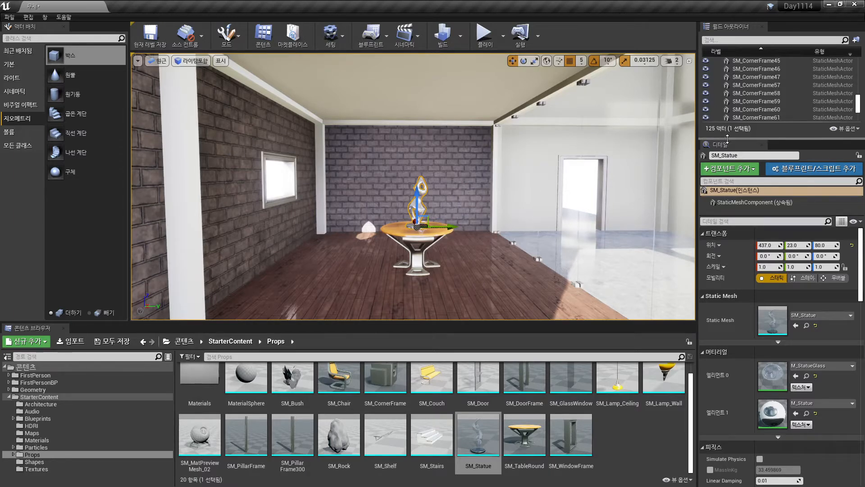
pyautogui.moveTo(727, 138); pyautogui.dragTo(727, 131)
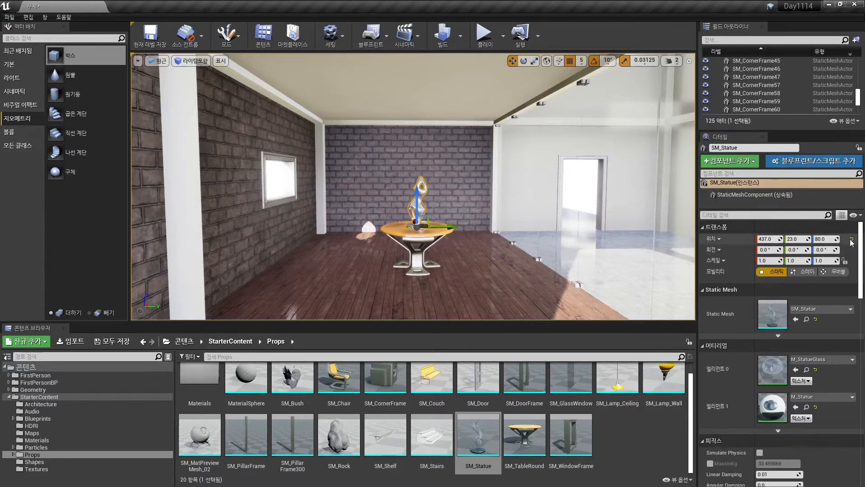
pyautogui.scroll(-2, 860, 239)
pyautogui.scroll(-10, 771, 257)
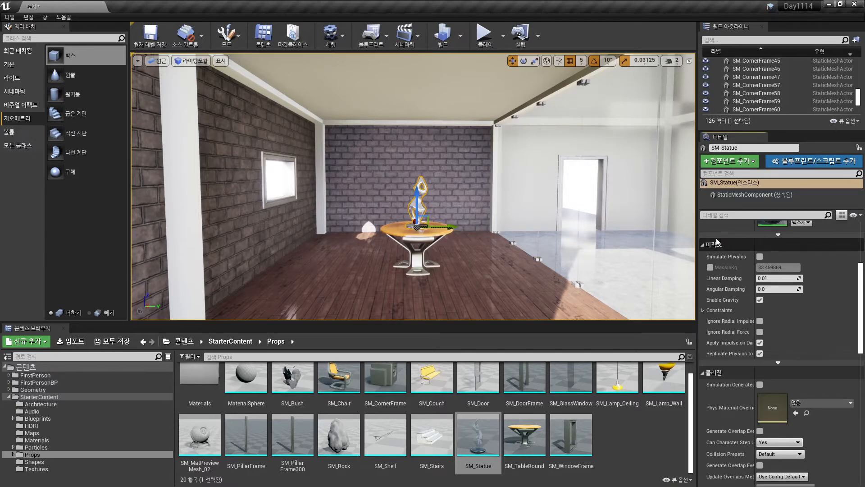
pyautogui.moveTo(709, 256)
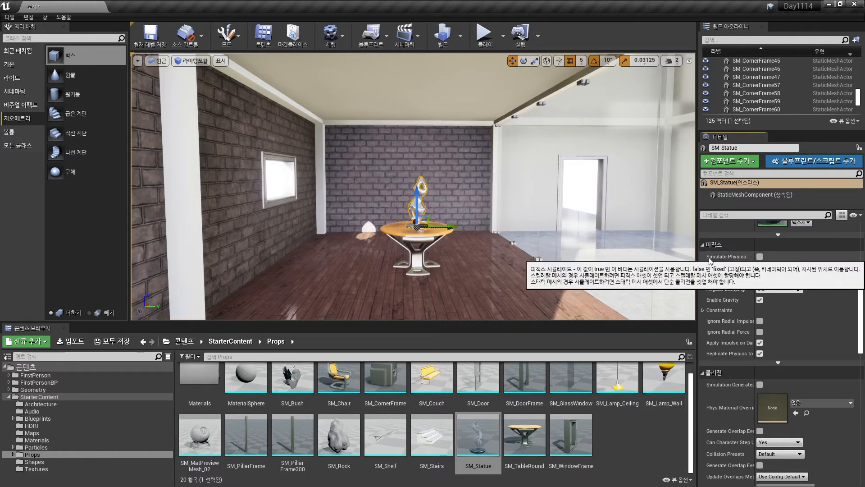
pyautogui.click(760, 256)
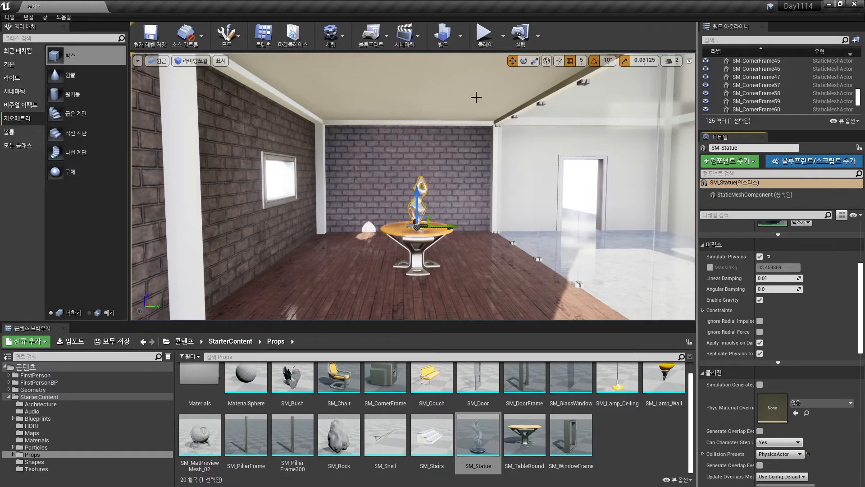
# Play-test the room, shooting the physics-enabled statue off the table to check how it reacts
pyautogui.click(485, 33)
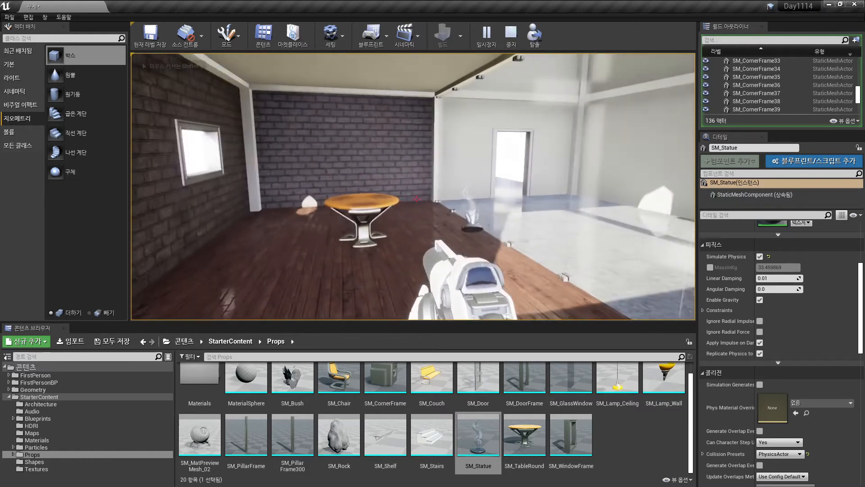
pyautogui.click(416, 199)
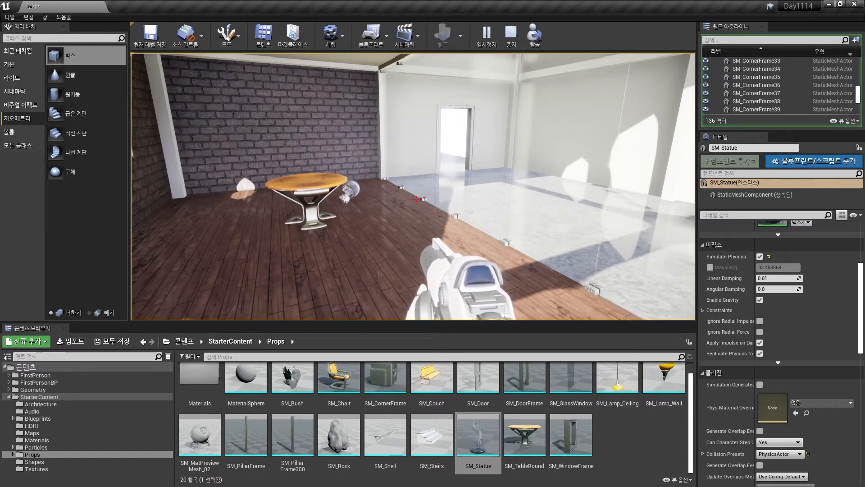
pyautogui.press('Escape')
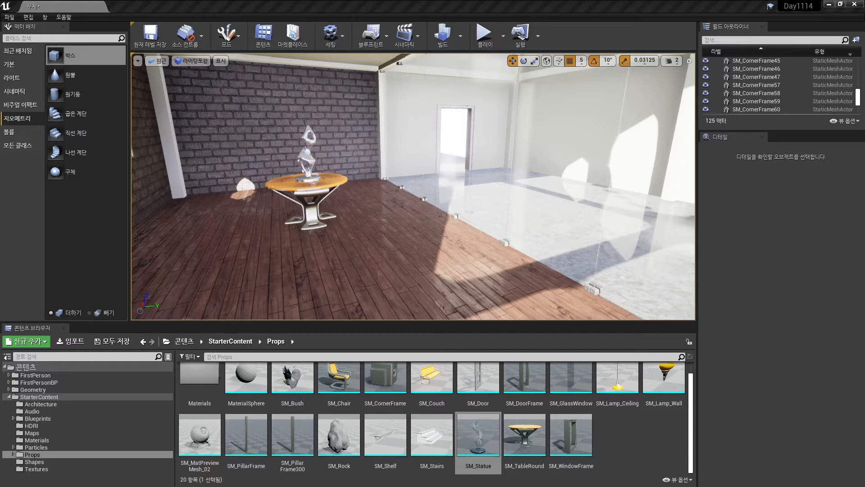
# Compare the physics settings of the round table and the statue, and run another play-test of the room
pyautogui.moveTo(0, 39); pyautogui.dragTo(391, 39)
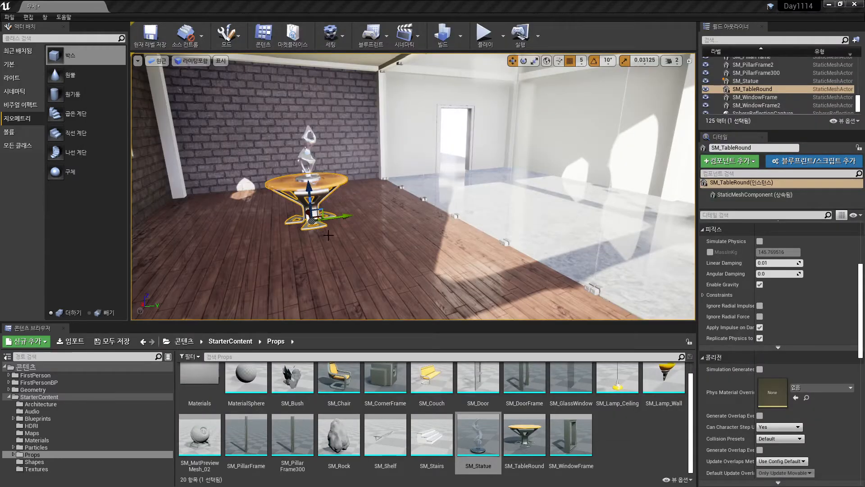
pyautogui.moveTo(495, 220); pyautogui.dragTo(455, 219, button='right')
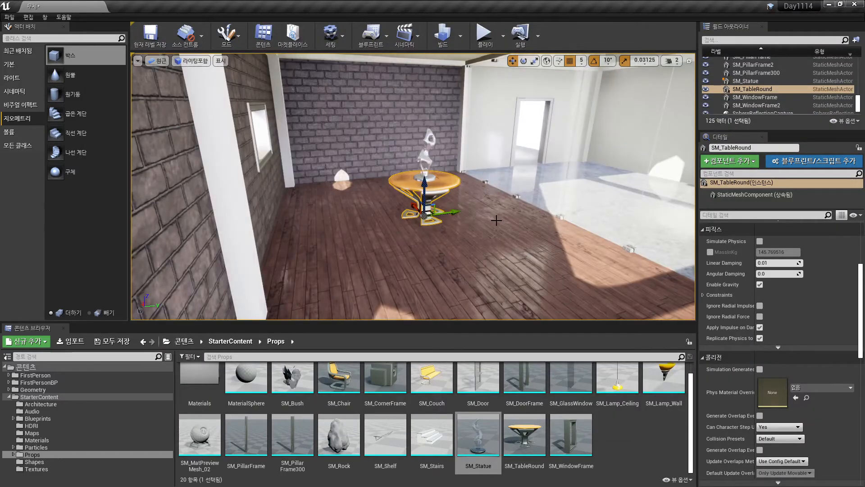
pyautogui.moveTo(529, 256); pyautogui.dragTo(532, 274, button='right')
pyautogui.moveTo(459, 229)
pyautogui.mouseDown(button='right')
pyautogui.moveTo(452, 212)
pyautogui.moveTo(459, 228)
pyautogui.mouseUp(button='right')
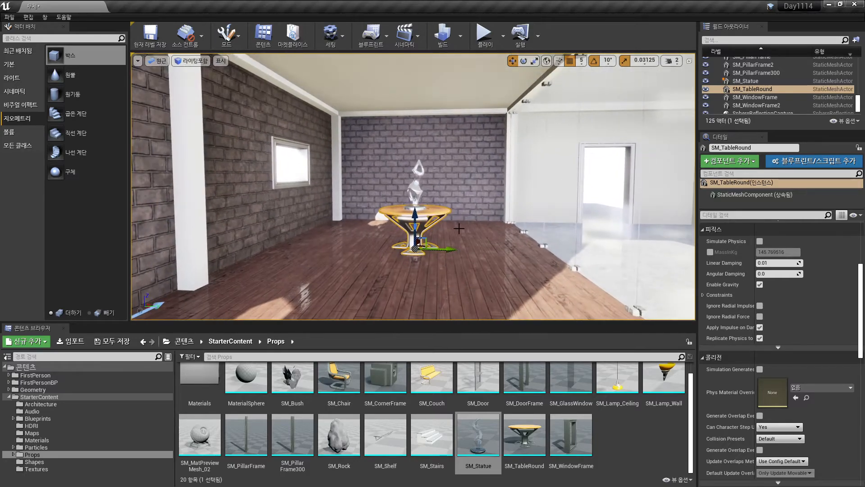
pyautogui.click(408, 188)
pyautogui.click(760, 257)
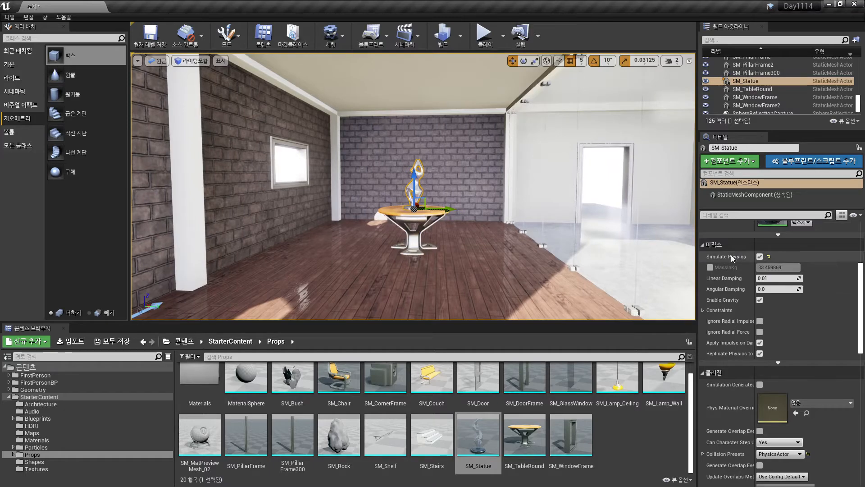
pyautogui.click(485, 35)
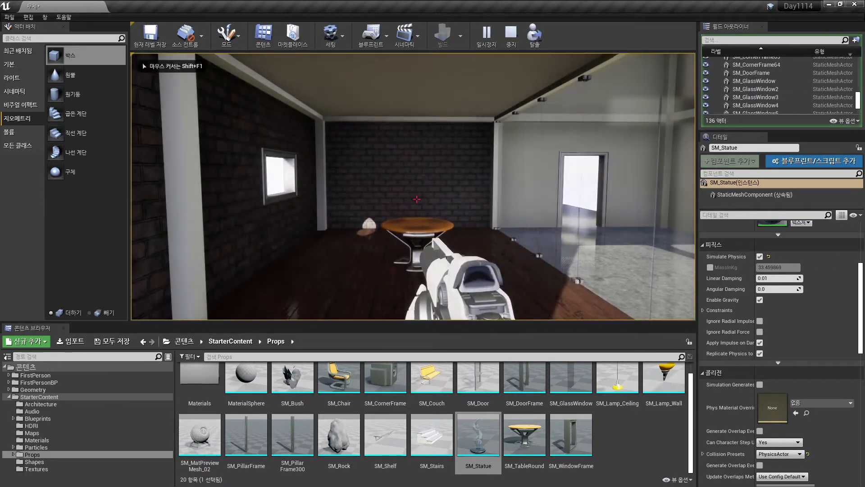
pyautogui.press('Escape')
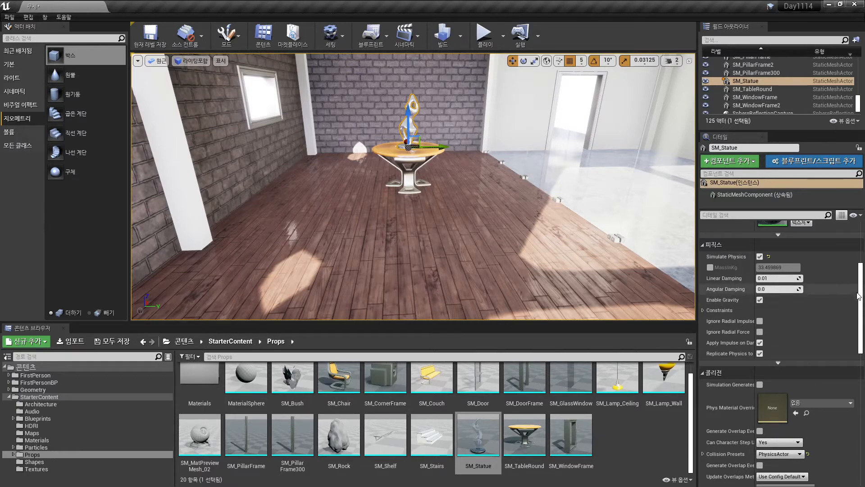
# Expand the statue's advanced physics properties and set its Mass Scale to 10
pyautogui.scroll(-2, 780, 333)
pyautogui.click(778, 333)
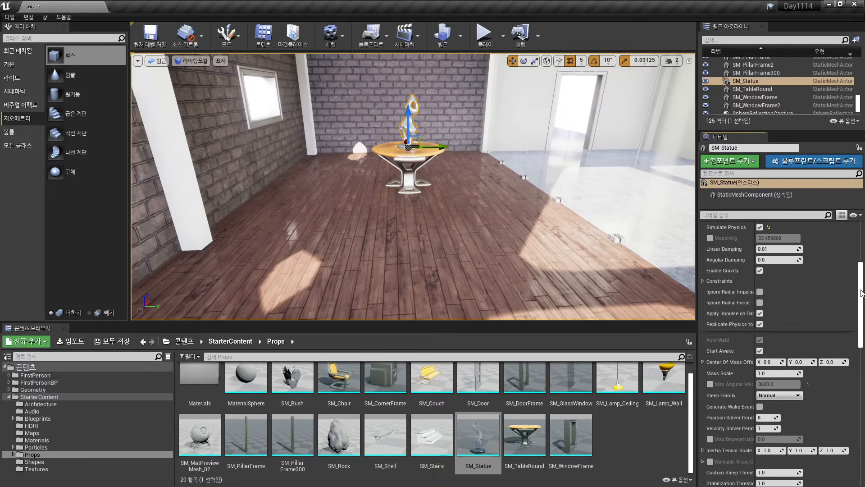
pyautogui.moveTo(861, 292); pyautogui.dragTo(861, 280)
pyautogui.scroll(-5, 862, 282)
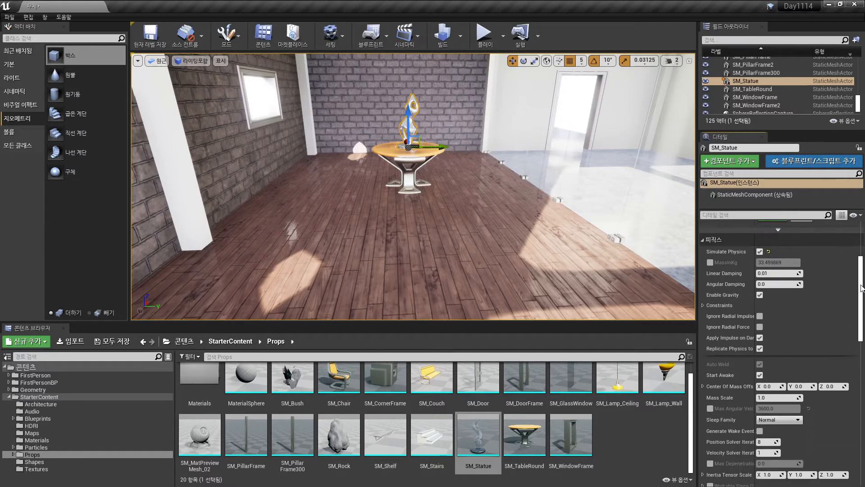
pyautogui.scroll(-4, 861, 282)
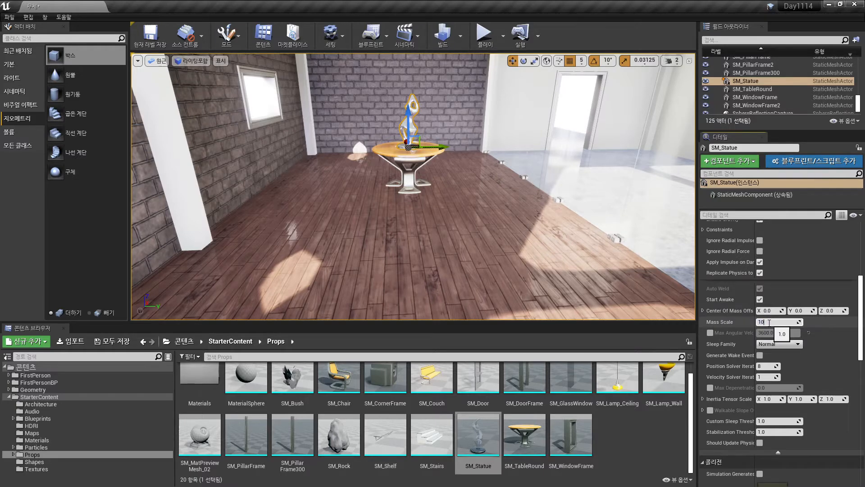
pyautogui.press('Return')
# Play-test the heavier statue by shooting it and walking around the table, and end the session
pyautogui.click(484, 34)
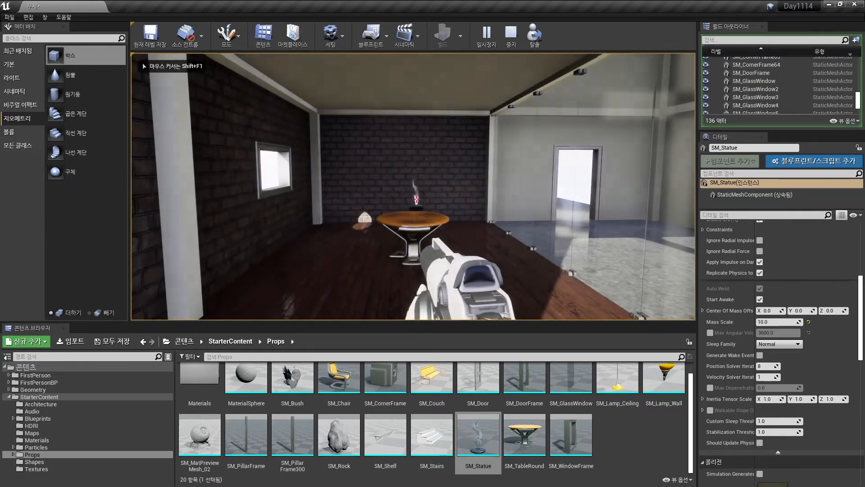
pyautogui.press('w')
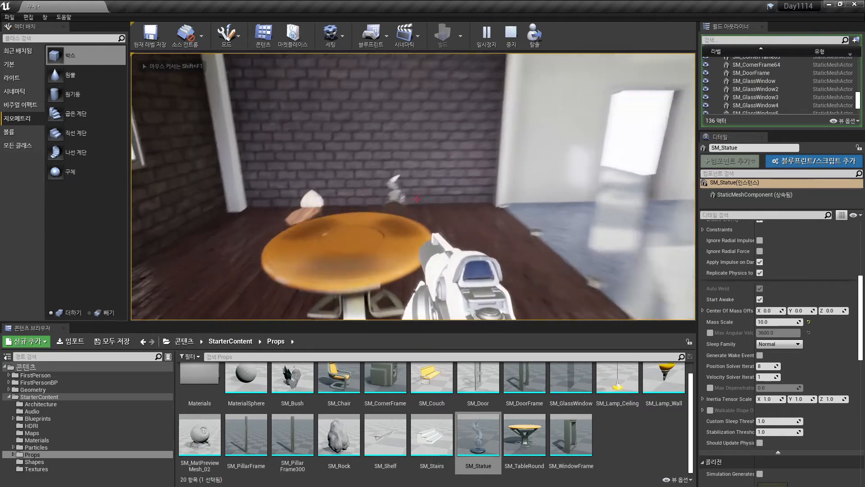
pyautogui.click(417, 199)
pyautogui.press('d')
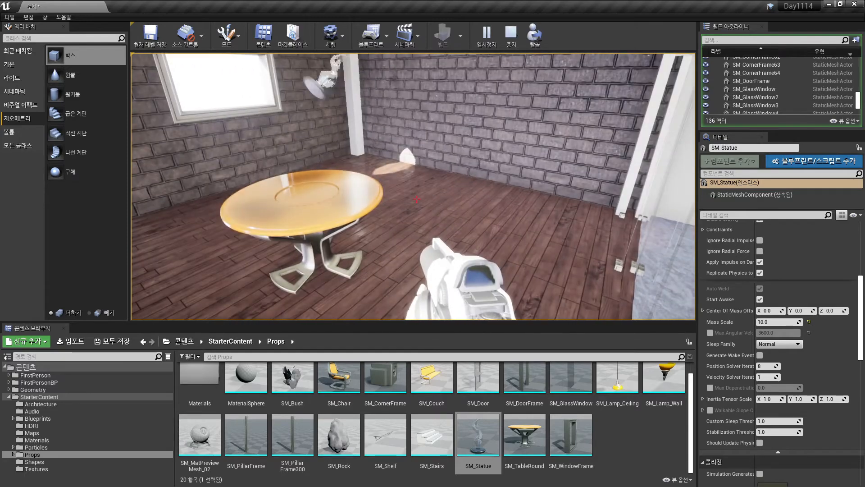
pyautogui.press('Escape')
# Set the statue's Mass Scale to 100 and play-test the room, shooting the statue and following it around the table
pyautogui.click(305, 152)
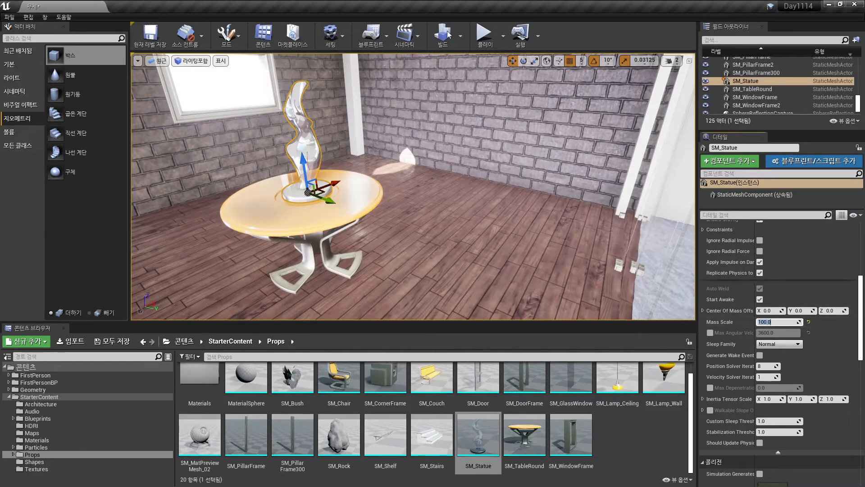
pyautogui.click(483, 36)
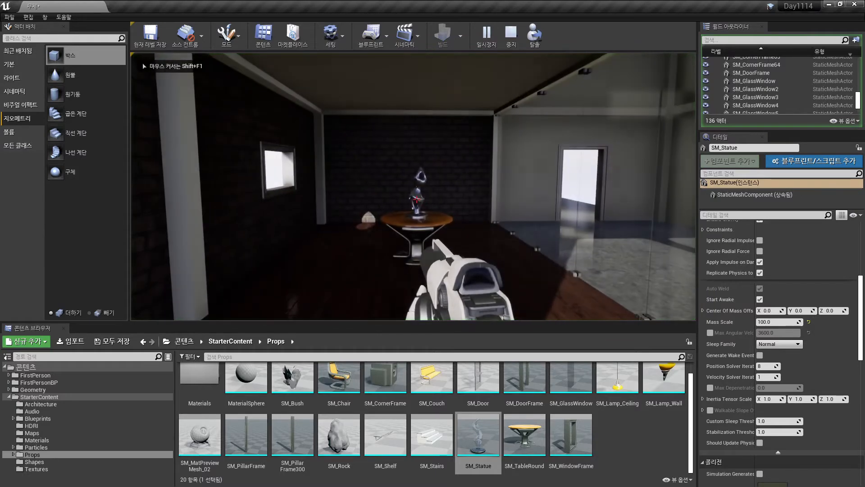
pyautogui.press('w')
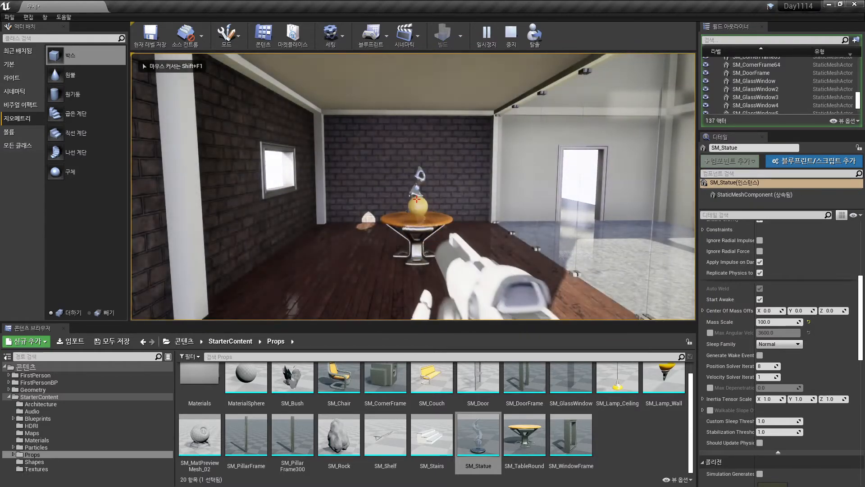
pyautogui.press('w')
pyautogui.click(417, 198)
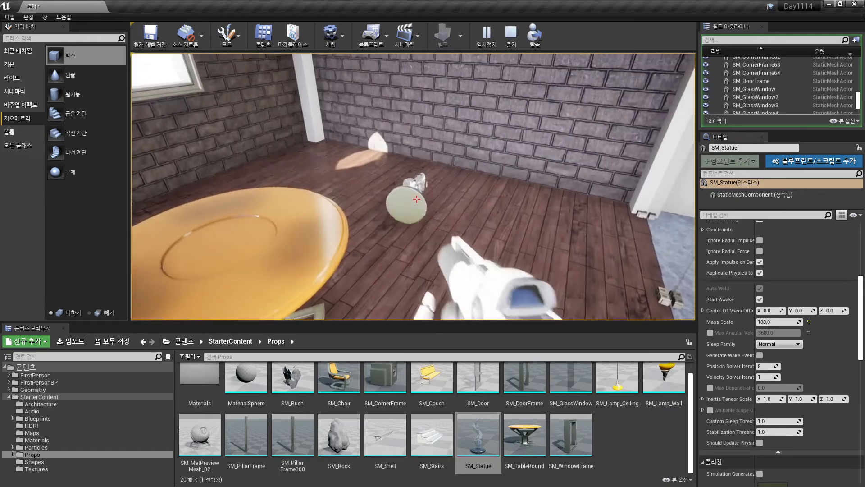
pyautogui.press('w')
pyautogui.click(417, 198)
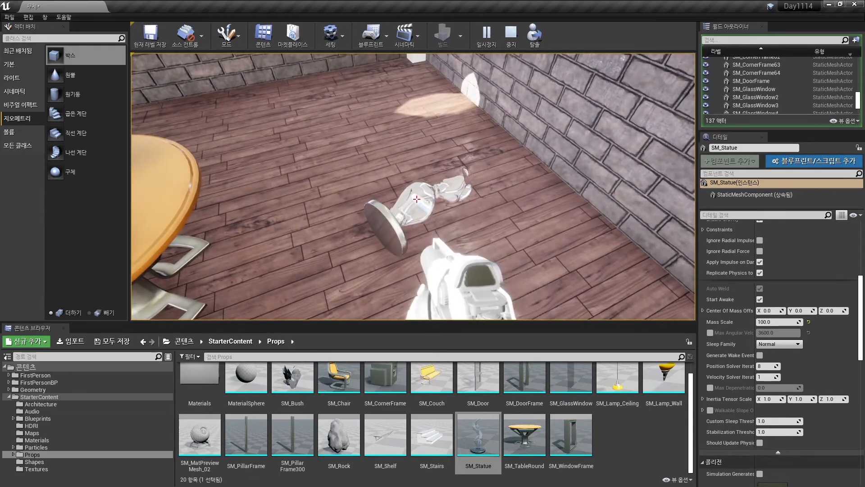
pyautogui.click(416, 199)
pyautogui.press('a')
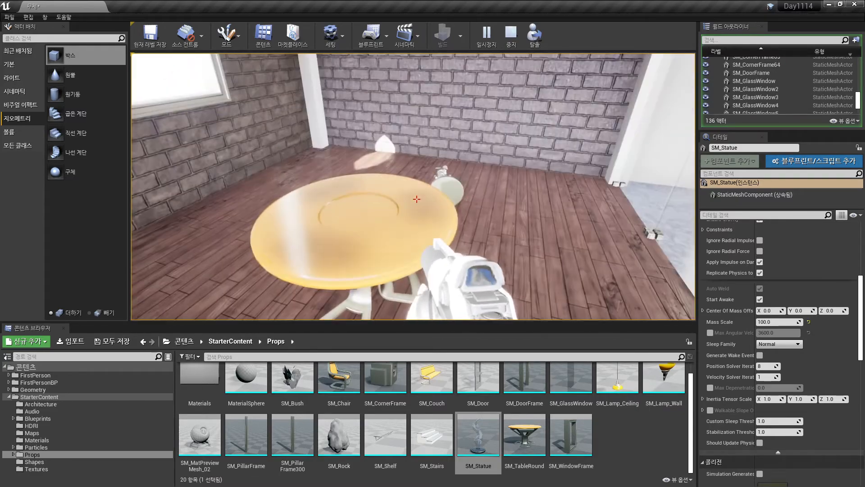
pyautogui.press('Escape')
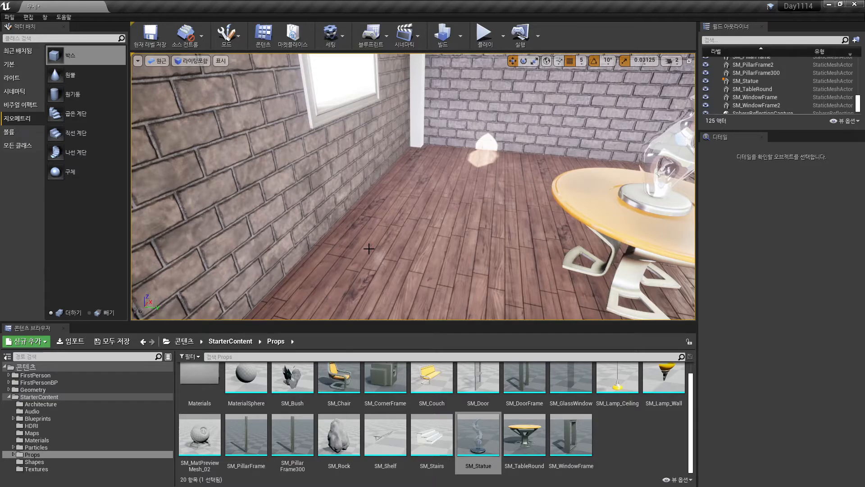
# Look over the furnished room and inspect the two-storey house from inside and outside
pyautogui.scroll(-6, 428, 243)
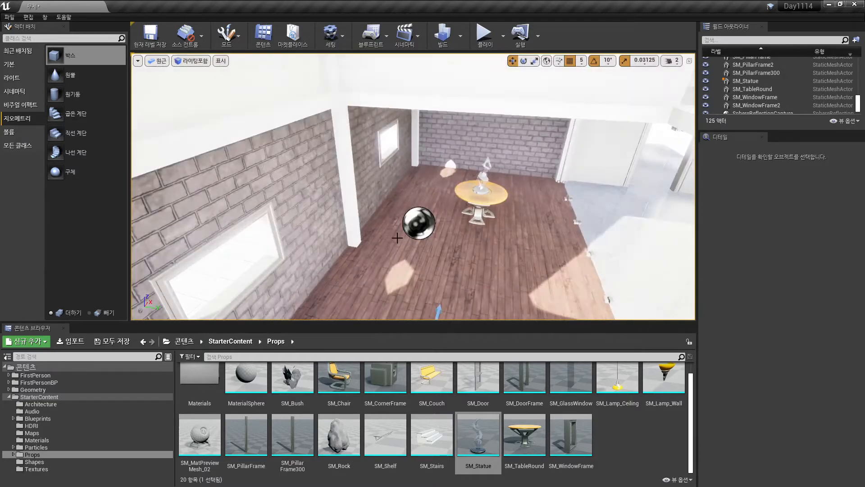
pyautogui.moveTo(444, 249); pyautogui.dragTo(446, 216, button='right')
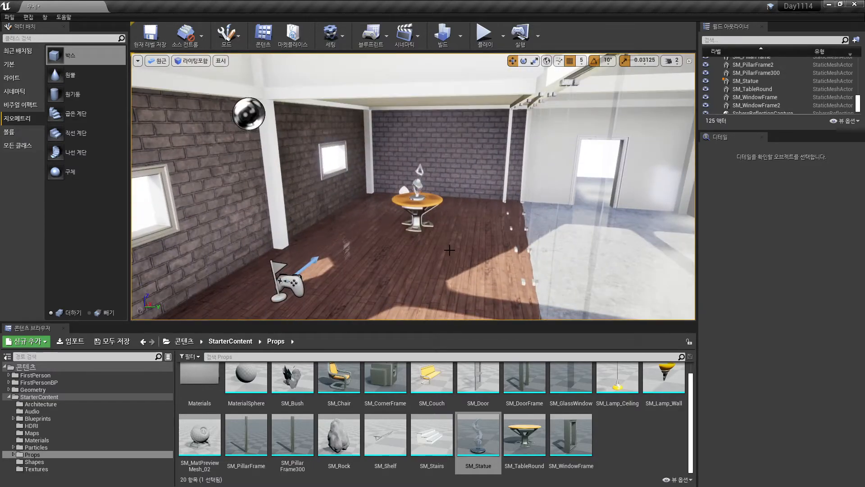
pyautogui.moveTo(450, 250); pyautogui.dragTo(450, 249, button='right')
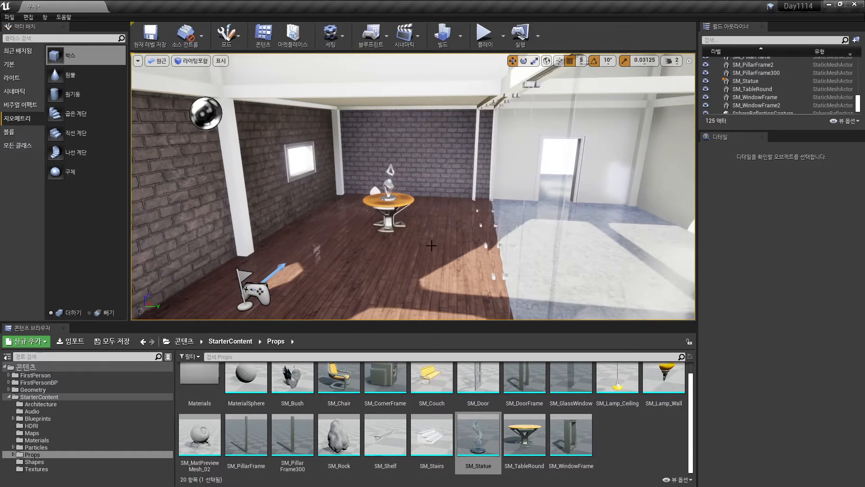
pyautogui.keyDown('alt'); pyautogui.moveTo(431, 246); pyautogui.dragTo(431, 223); pyautogui.keyUp('alt')
pyautogui.moveTo(434, 237); pyautogui.dragTo(432, 240, button='right')
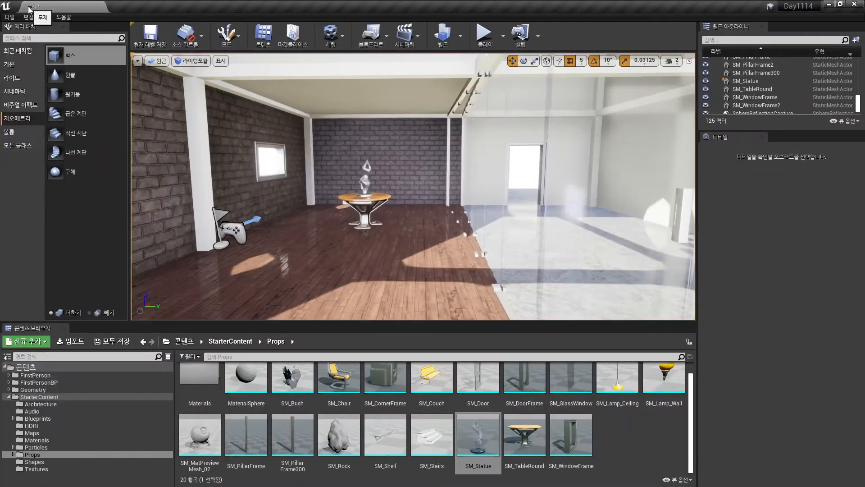
pyautogui.scroll(-12, 438, 219)
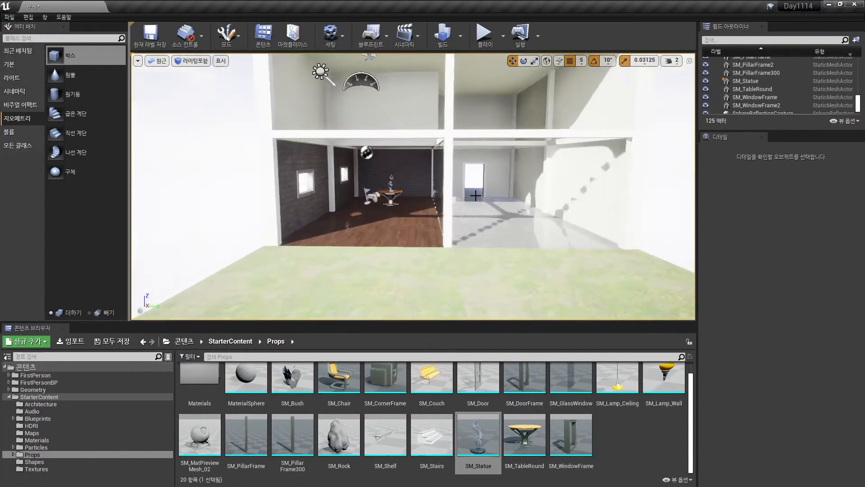
pyautogui.keyDown('alt'); pyautogui.moveTo(482, 217); pyautogui.dragTo(386, 252); pyautogui.keyUp('alt')
pyautogui.keyDown('alt'); pyautogui.moveTo(363, 175); pyautogui.dragTo(371, 178); pyautogui.keyUp('alt')
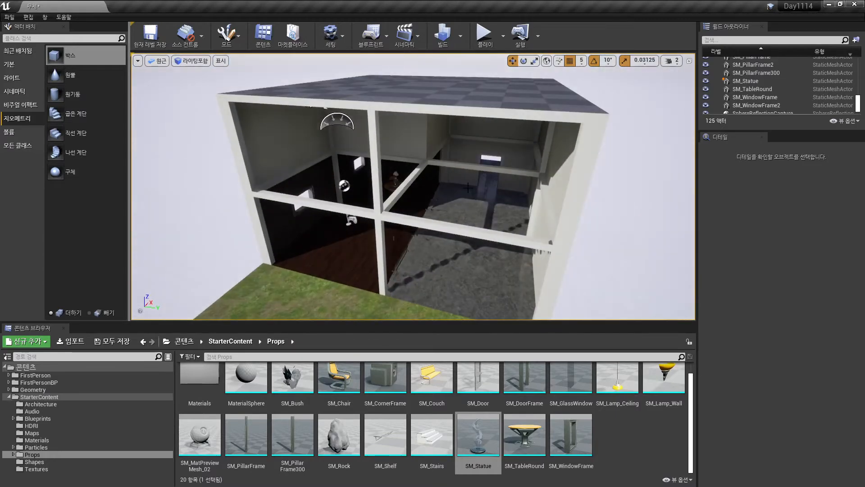
pyautogui.keyDown('alt'); pyautogui.moveTo(318, 256); pyautogui.dragTo(332, 239); pyautogui.keyUp('alt')
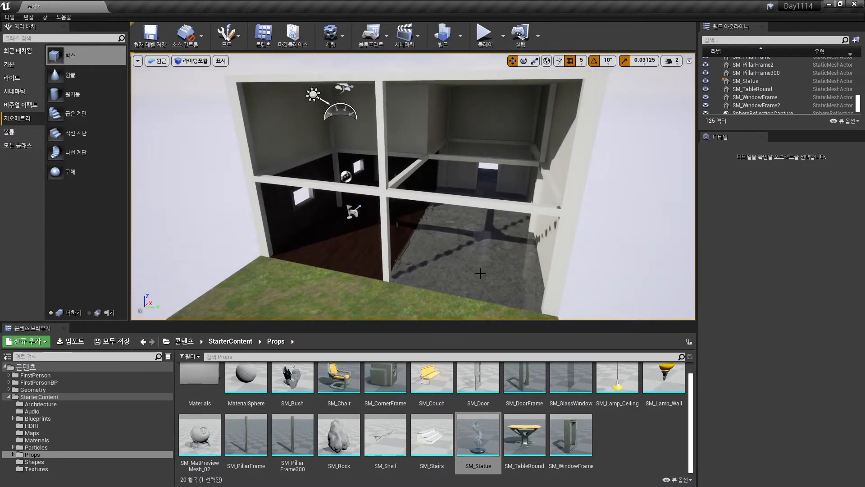
pyautogui.moveTo(452, 288); pyautogui.dragTo(418, 248, button='right')
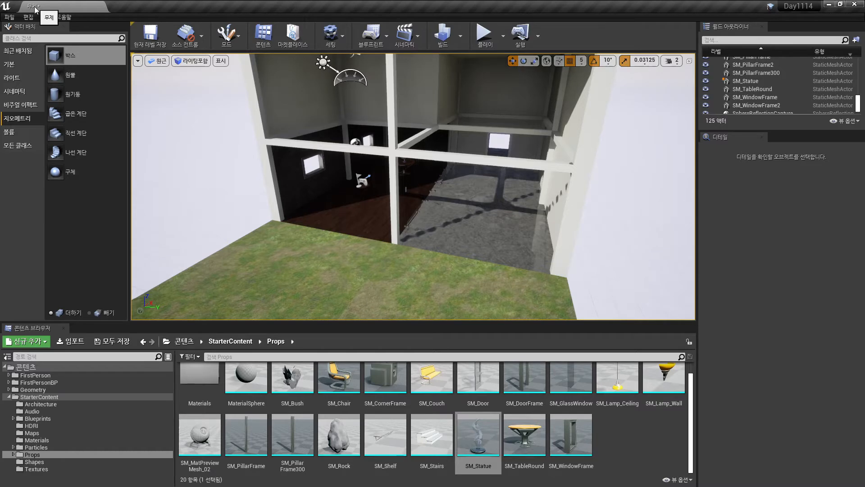
# Save the current level in the root Content folder under the name MyMap
pyautogui.click(11, 18)
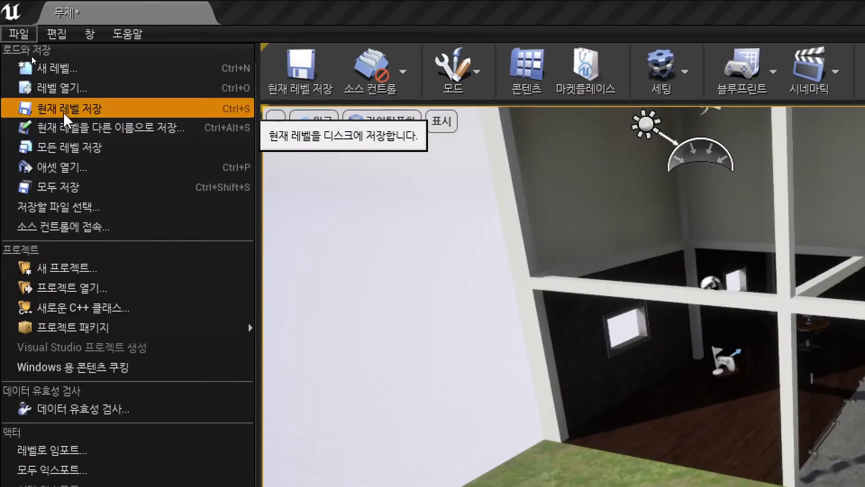
pyautogui.click(64, 112)
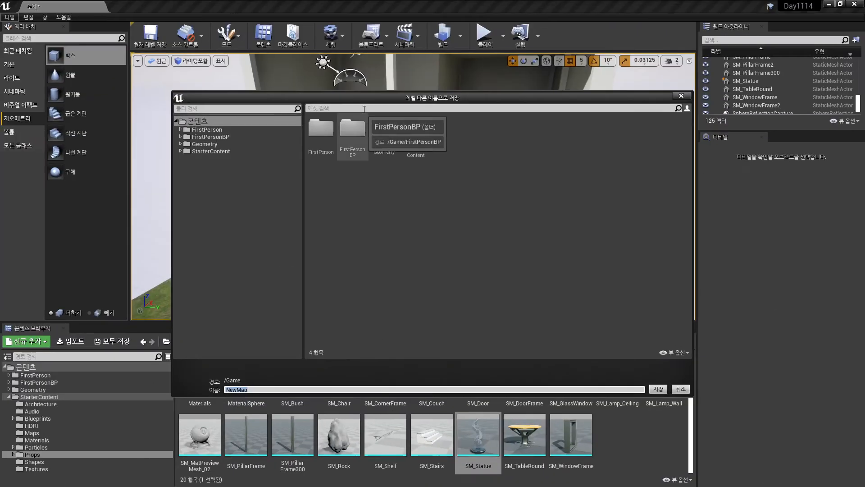
pyautogui.moveTo(364, 102); pyautogui.dragTo(348, 89)
pyautogui.click(174, 109)
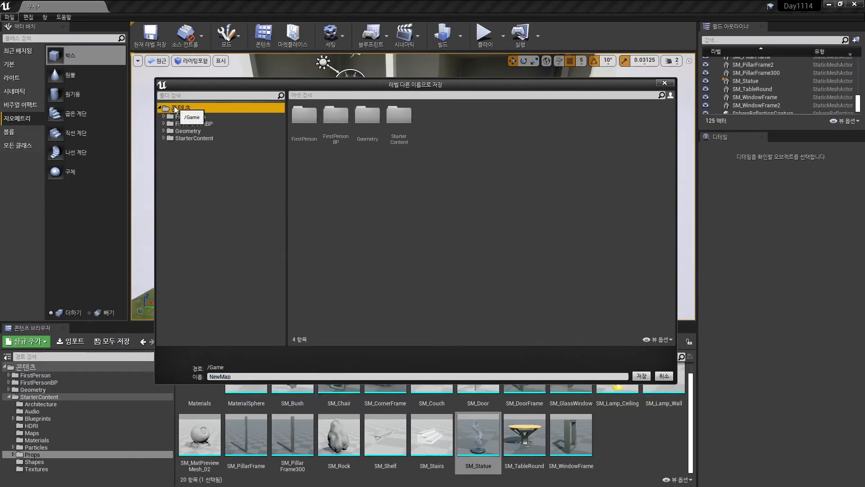
pyautogui.doubleClick(235, 376)
pyautogui.write('NMV')
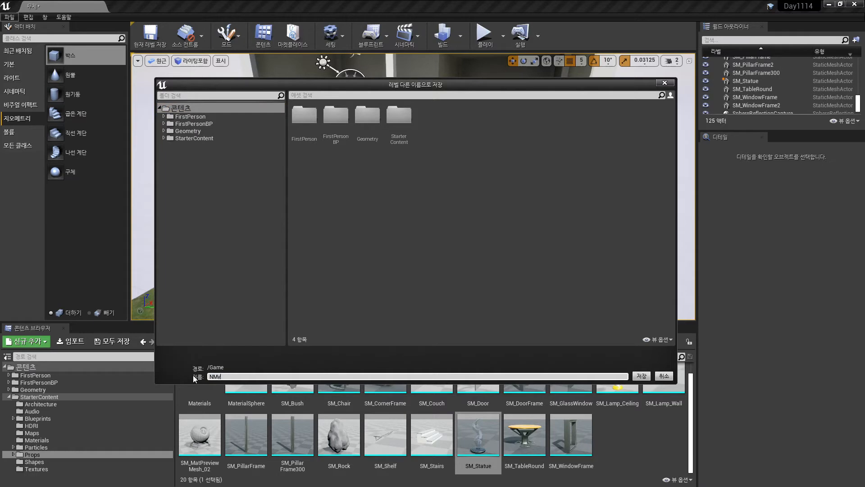
pyautogui.press('BackSpace')
pyautogui.press('BackSpace')
pyautogui.write('MyMap')
pyautogui.click(640, 375)
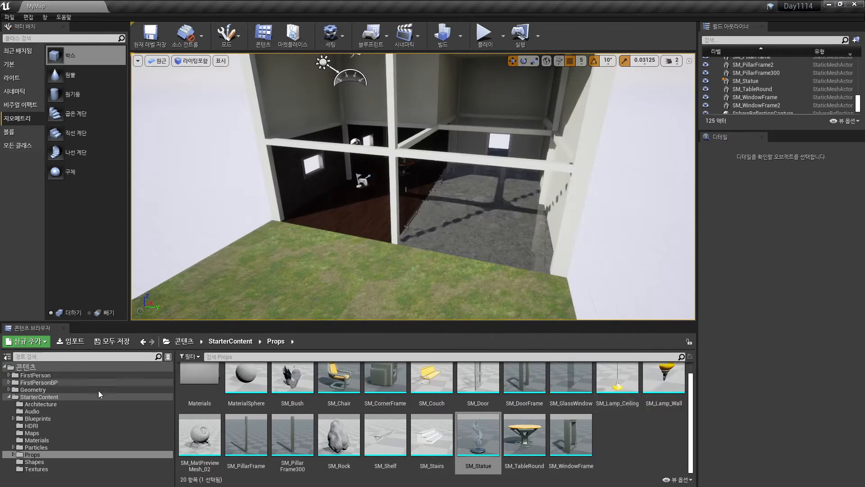
# Show the root Content folder, collapse StarterContent, and select the saved MyMap level
pyautogui.click(26, 366)
pyautogui.click(9, 397)
pyautogui.click(391, 382)
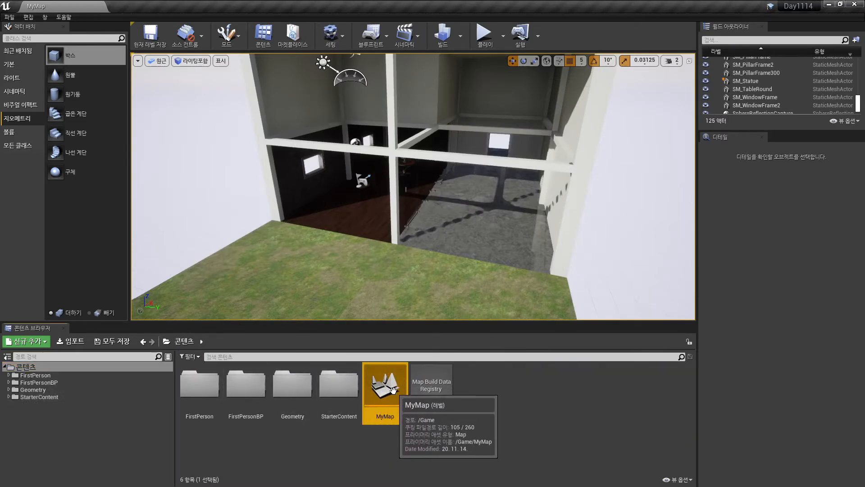
# Create a new default level, and reopen the saved MyMap level from the Content folder
pyautogui.click(9, 16)
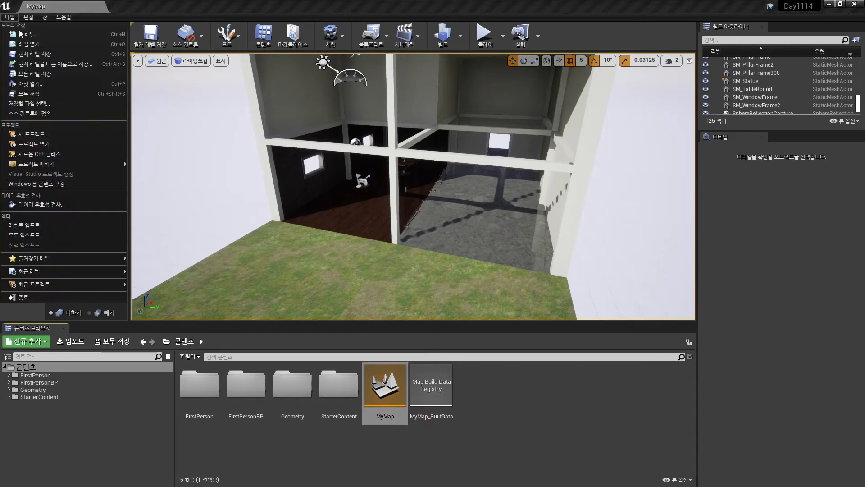
pyautogui.click(21, 34)
pyautogui.click(358, 198)
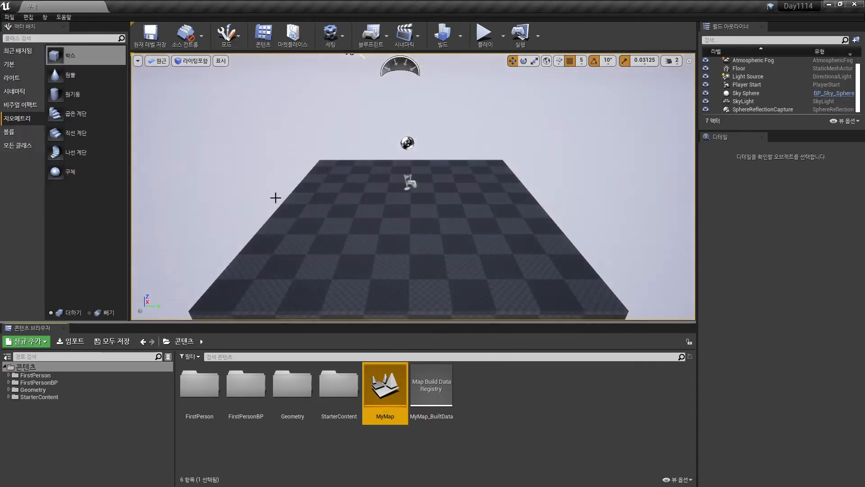
pyautogui.click(541, 444)
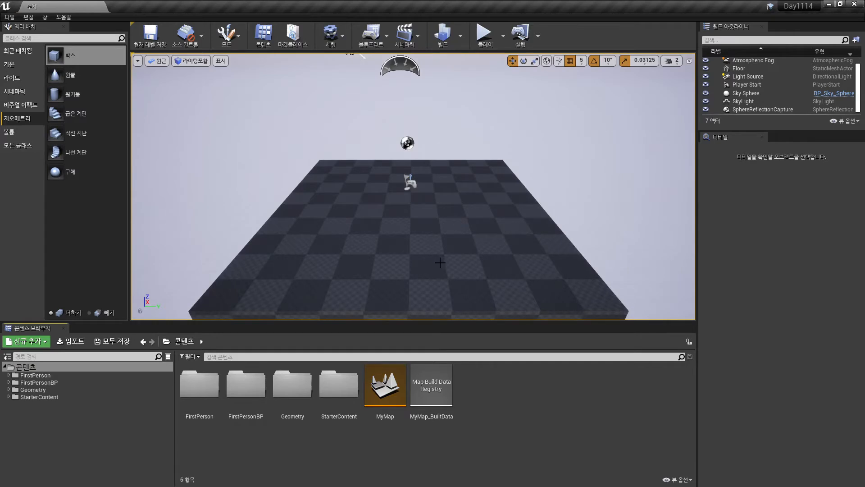
pyautogui.click(385, 385)
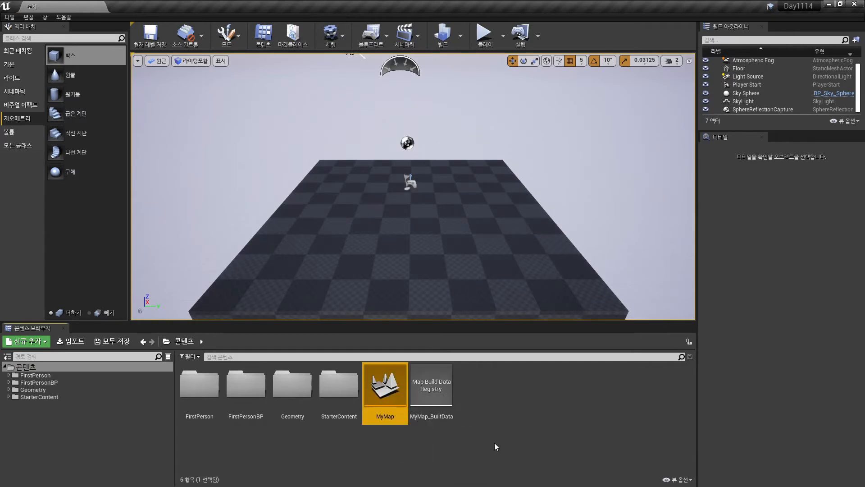
pyautogui.doubleClick(385, 388)
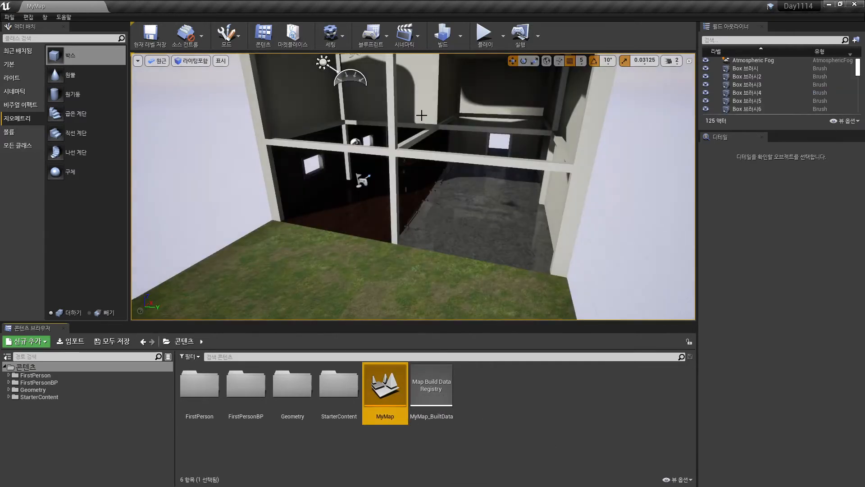
pyautogui.scroll(-5, 421, 115)
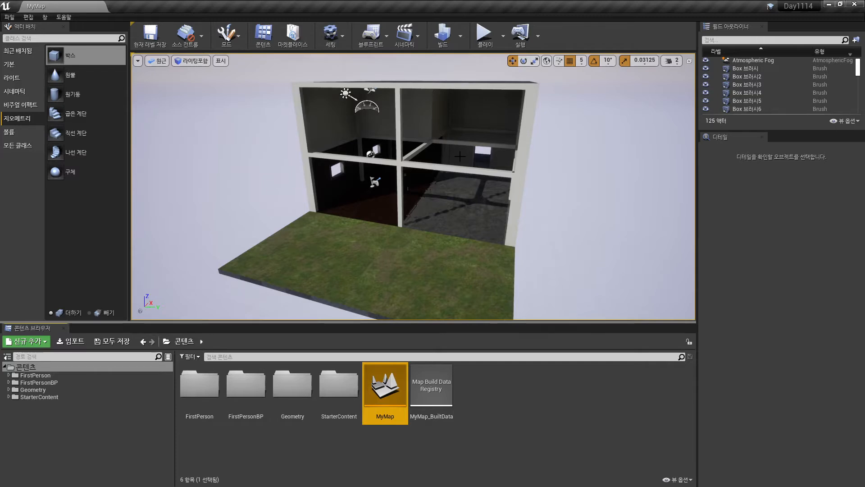
# Save all levels and assets of the project, and clear the asset selection
pyautogui.click(9, 17)
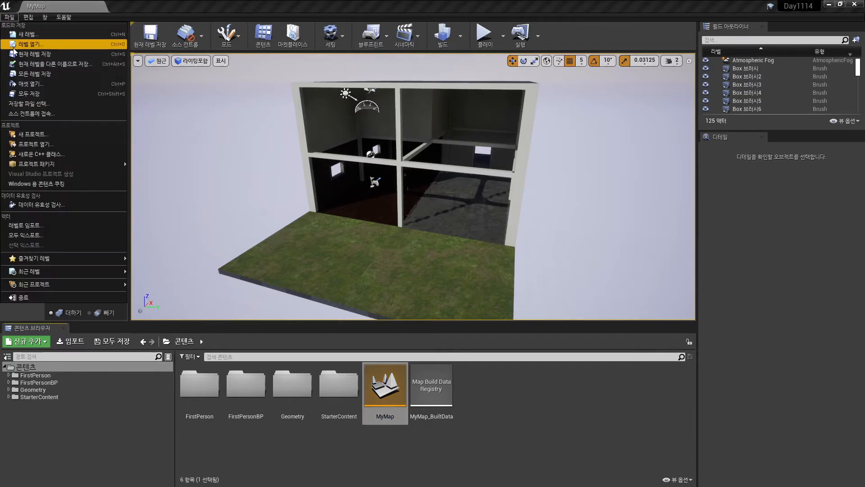
pyautogui.click(30, 97)
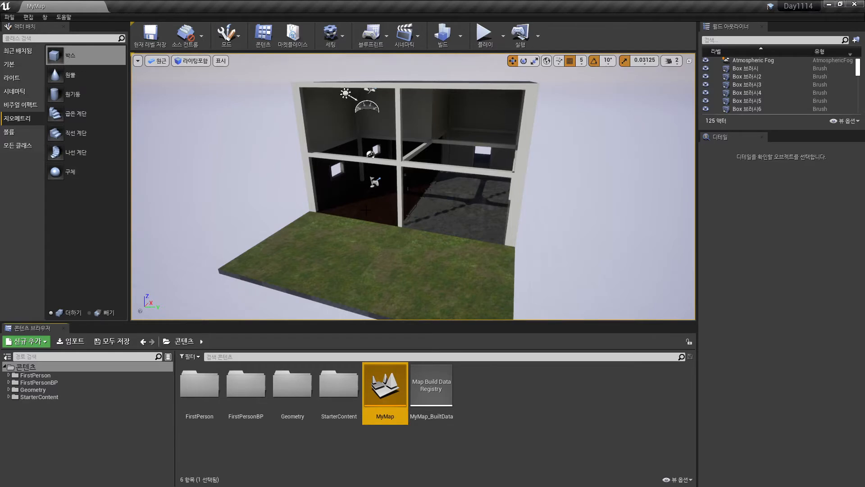
pyautogui.click(551, 445)
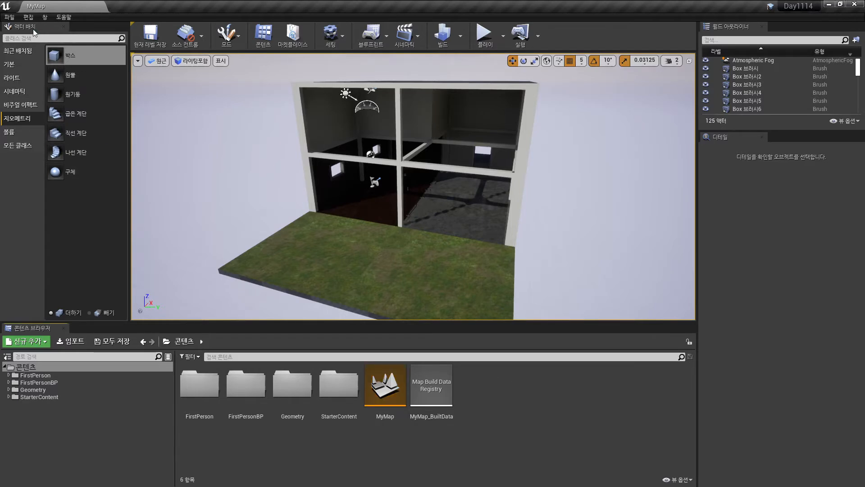
# Start a new project in the Games category with the Third Person template and proceed to its project settings
pyautogui.click(8, 17)
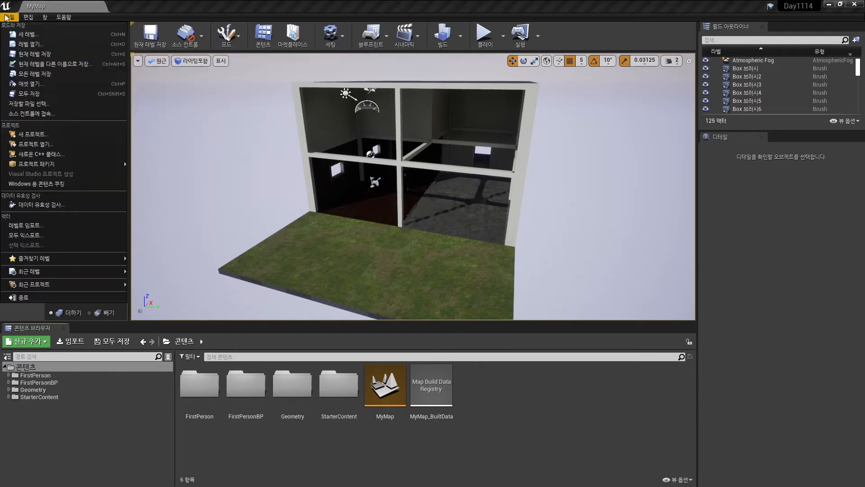
pyautogui.click(20, 135)
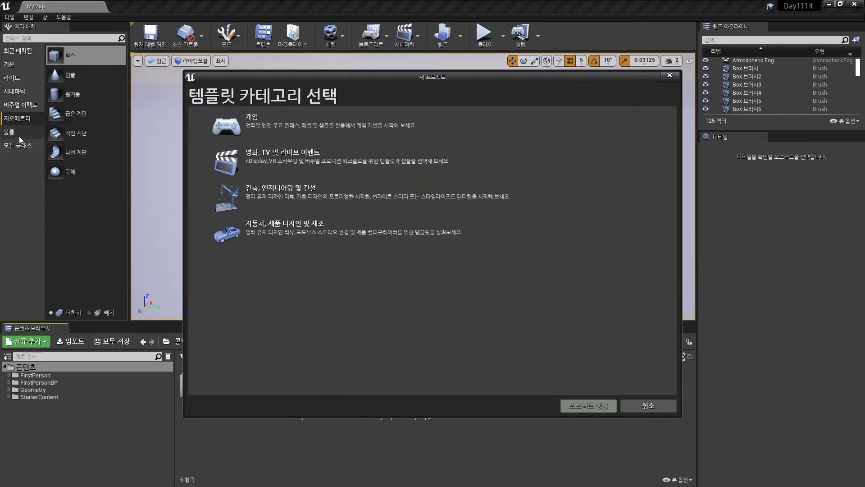
pyautogui.click(242, 130)
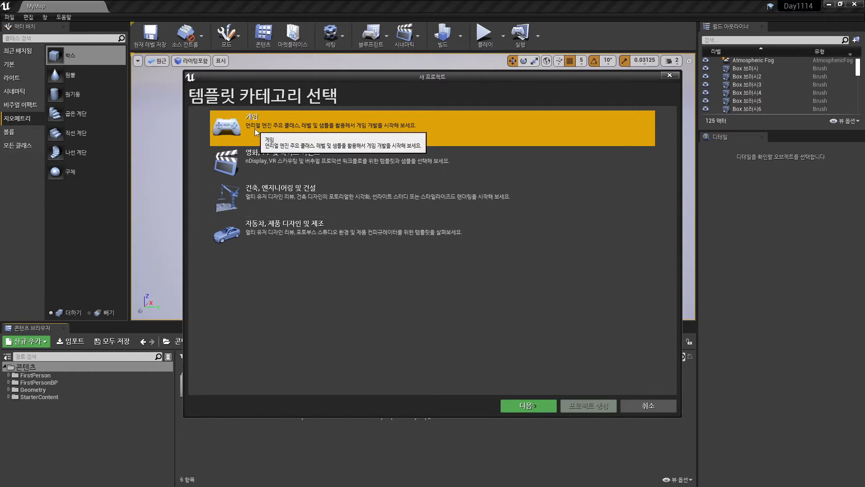
pyautogui.click(519, 407)
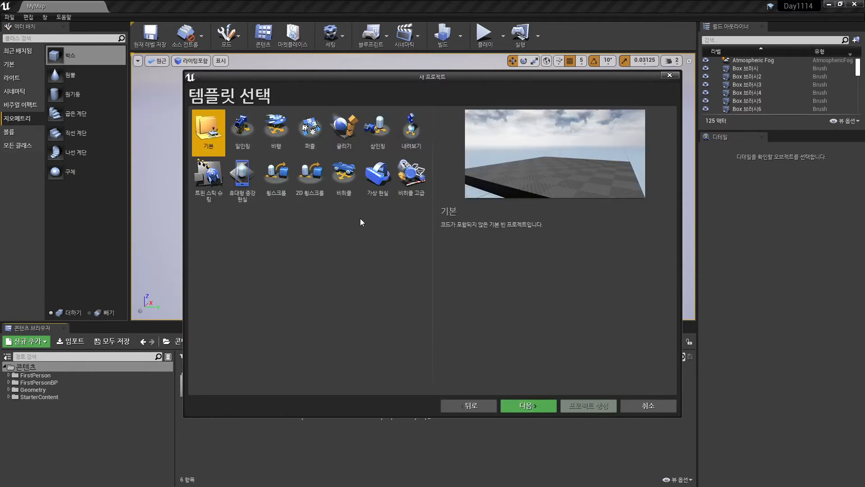
pyautogui.click(384, 132)
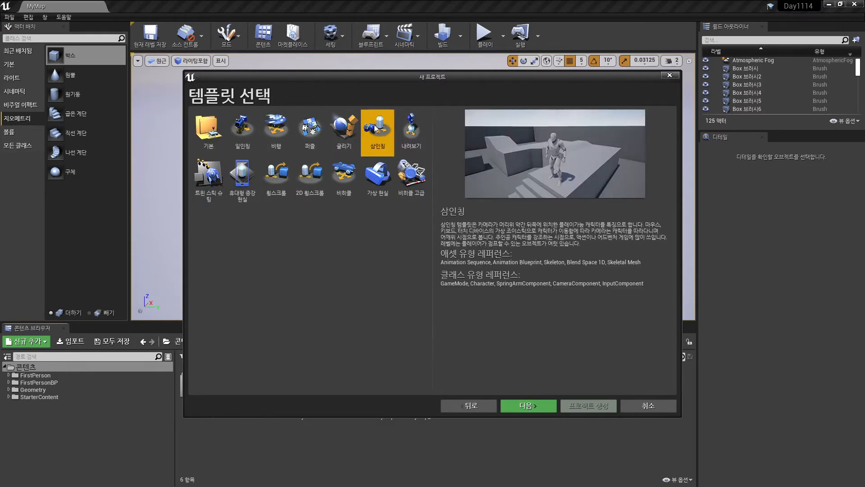
pyautogui.click(529, 402)
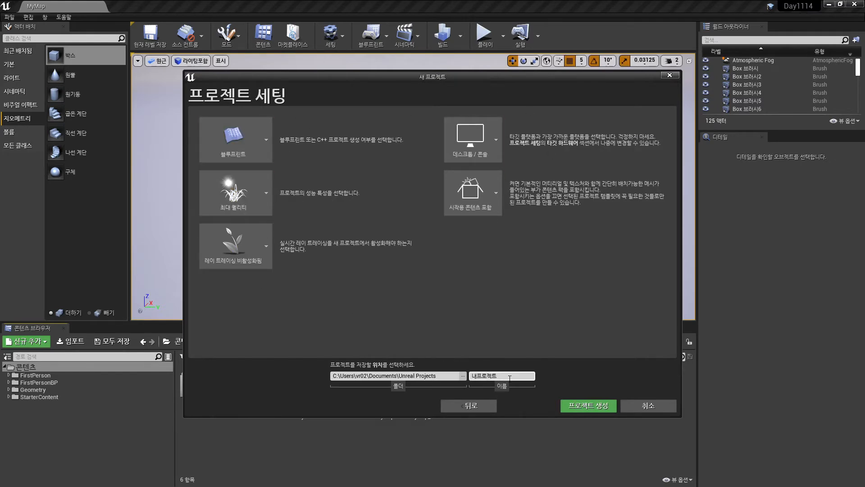
# Name the new project Day1114_B and create it with Blueprint and starter content
pyautogui.click(494, 375)
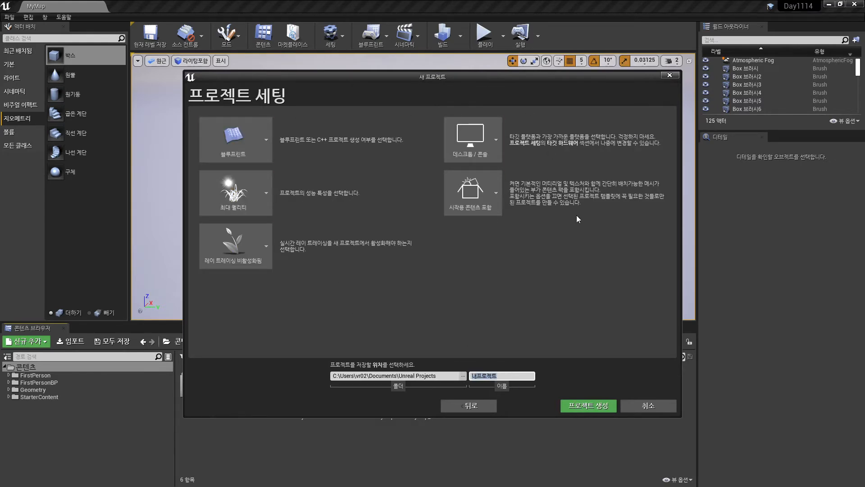
pyautogui.write('Day')
pyautogui.write('111')
pyautogui.write('4-B')
pyautogui.press('Left')
pyautogui.press('BackSpace')
pyautogui.write('-')
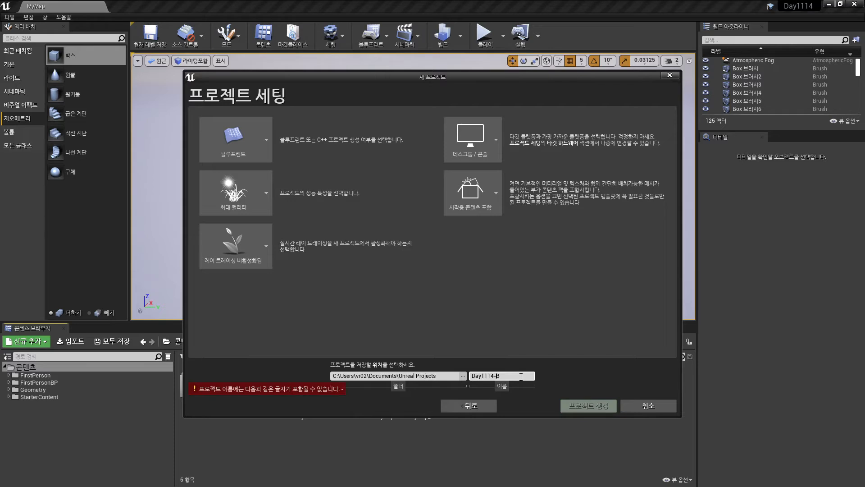
pyautogui.press('BackSpace')
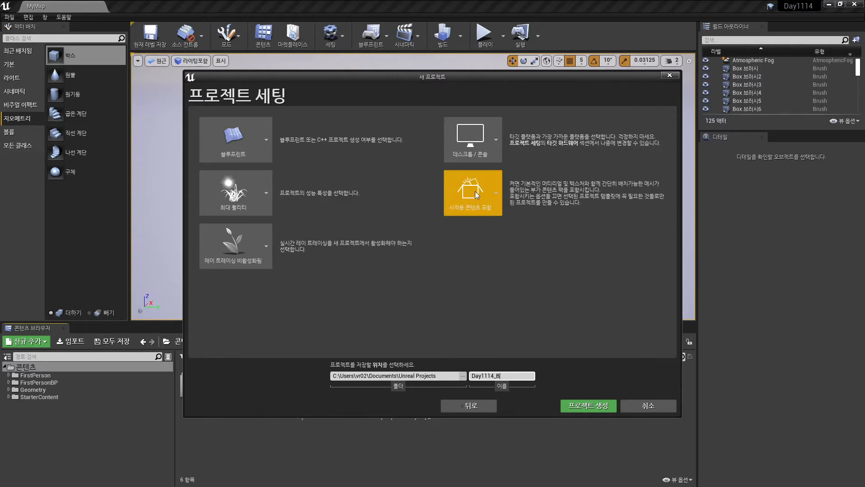
pyautogui.click(580, 410)
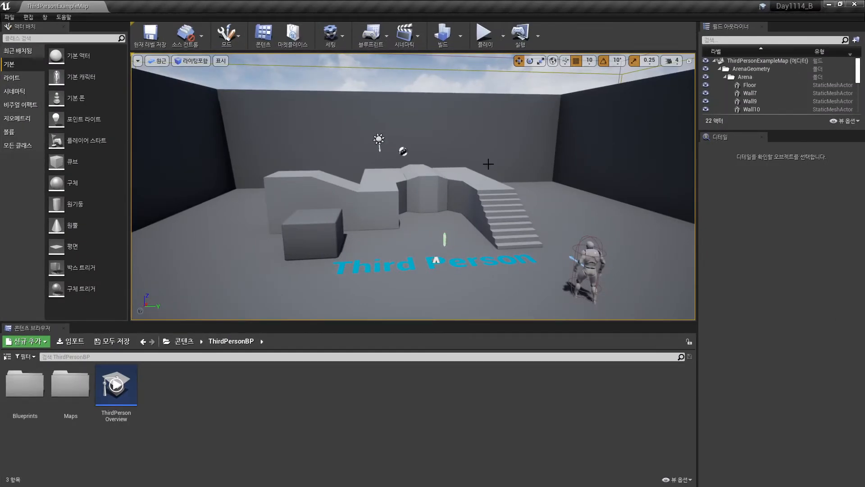
# Play-test the third-person example level, running and jumping the character around the stairs, platforms and arena floor, and end the session
pyautogui.moveTo(514, 236); pyautogui.dragTo(467, 235, button='right')
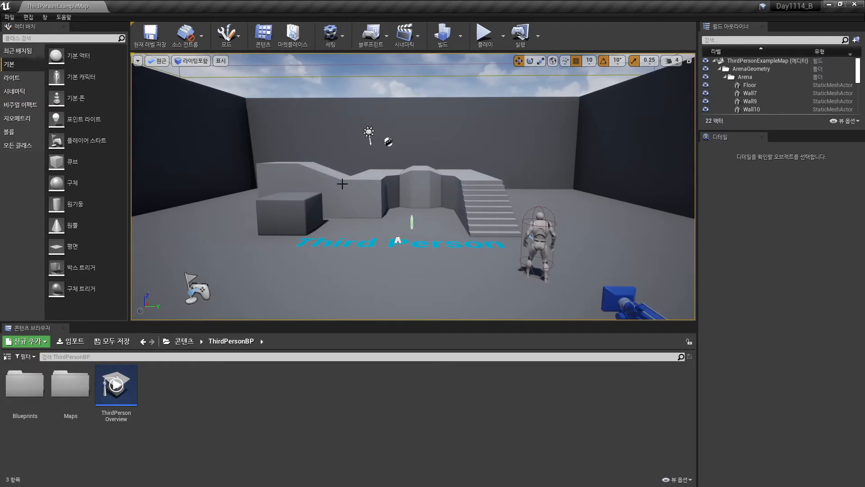
pyautogui.scroll(-2, 342, 183)
pyautogui.click(485, 34)
pyautogui.click(402, 233)
pyautogui.press('w')
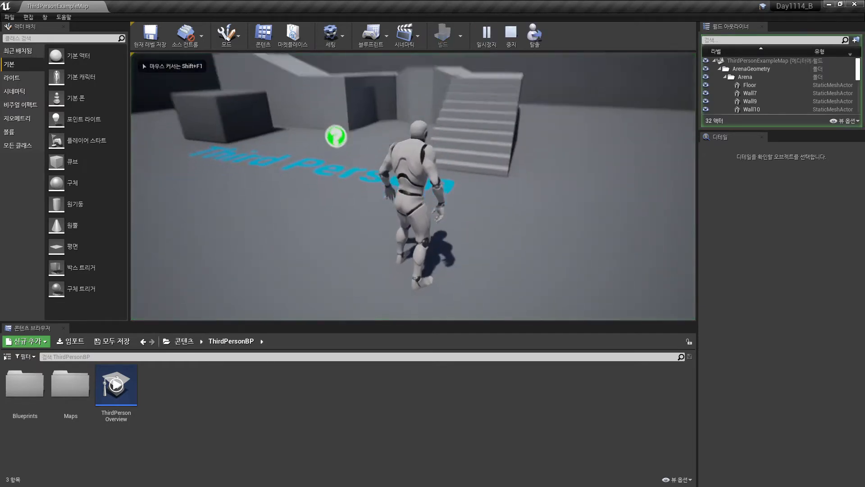
pyautogui.press('w')
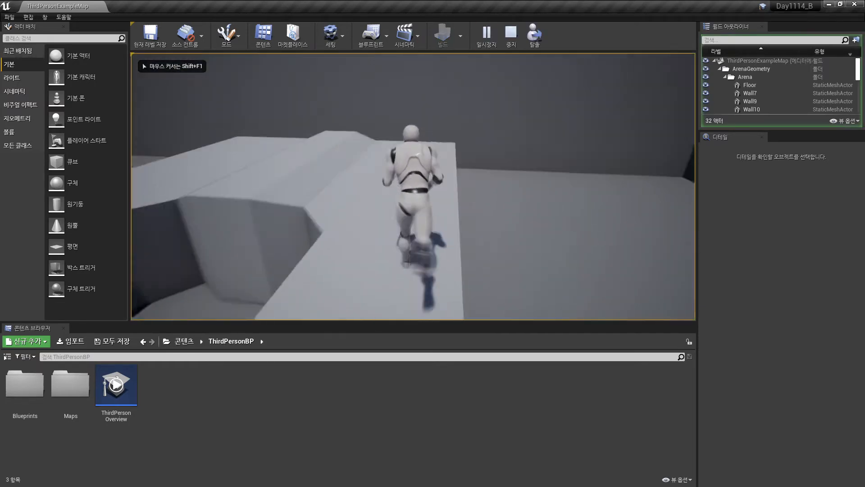
pyautogui.press('w')
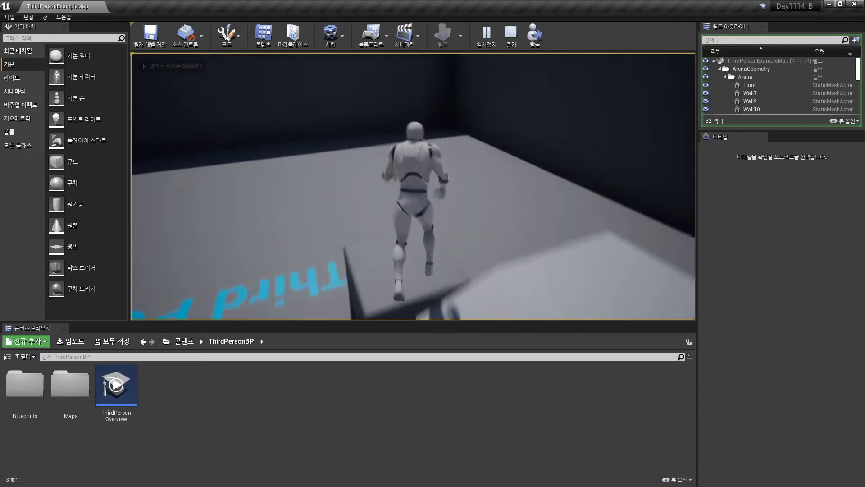
pyautogui.press('space')
pyautogui.press('w')
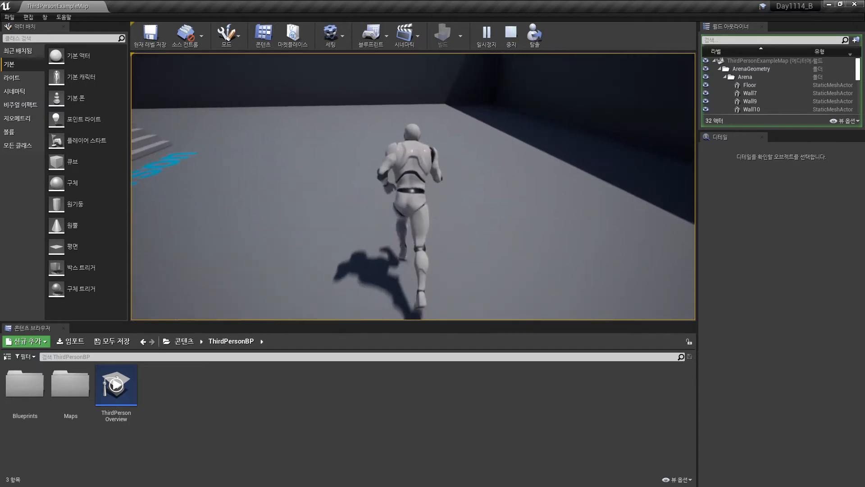
pyautogui.press('w')
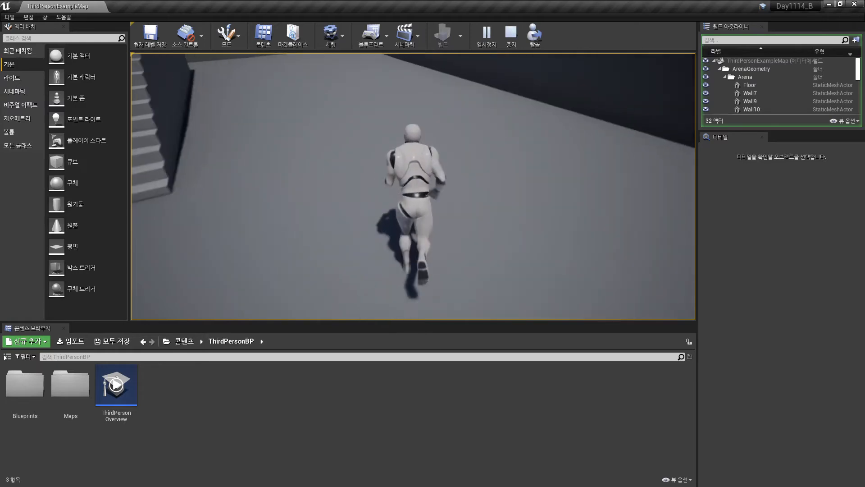
pyautogui.press('w')
pyautogui.press('space')
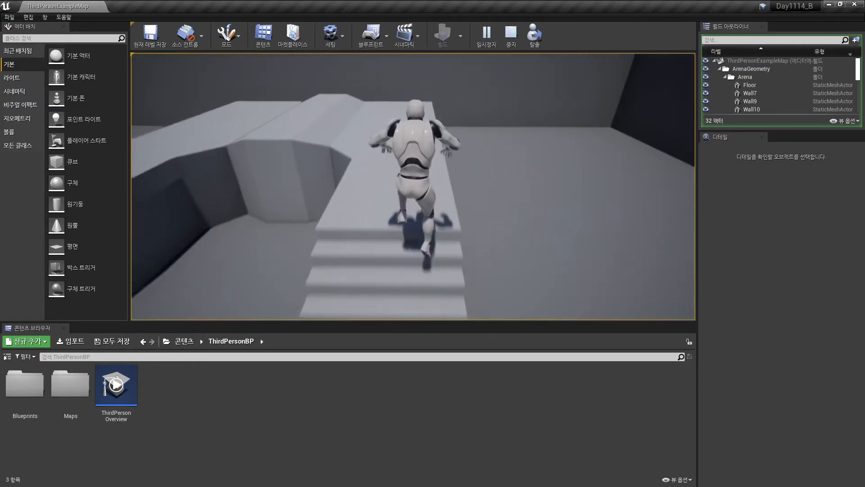
pyautogui.press('space')
pyautogui.press('w')
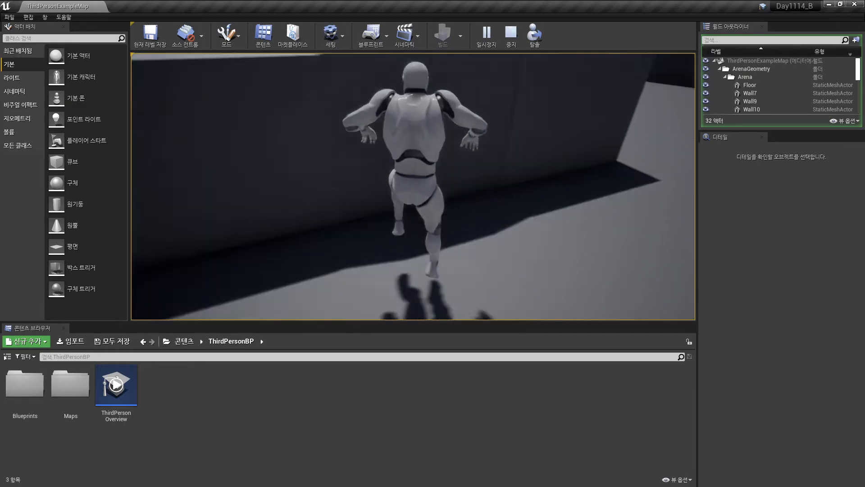
pyautogui.press('space')
pyautogui.press('w')
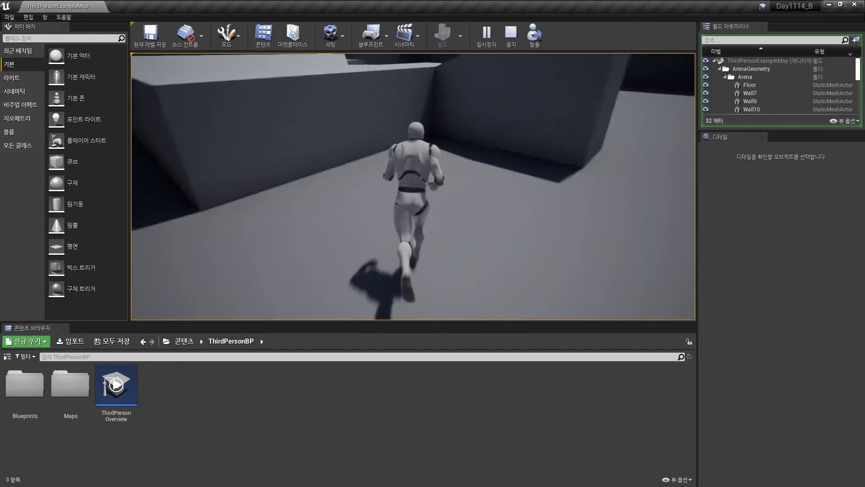
pyautogui.press('space')
pyautogui.press('w')
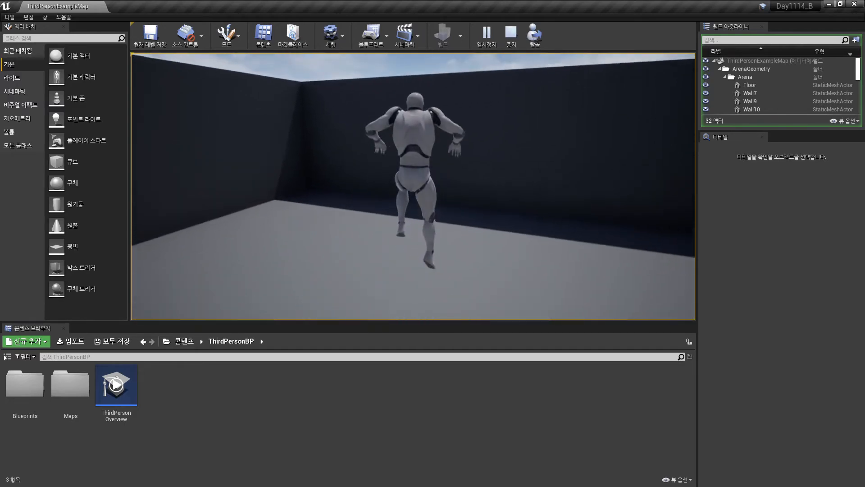
pyautogui.press('Escape')
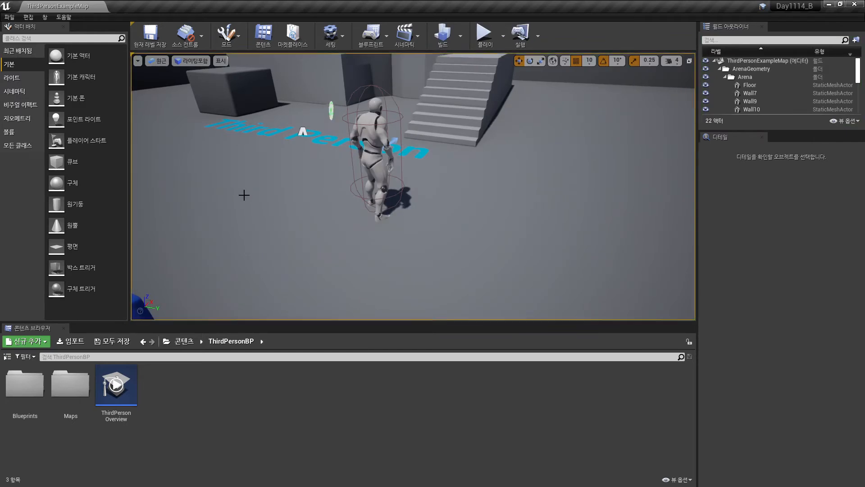
# Open the Level Blueprint of ThirdPersonExampleMap and look over its event graph
pyautogui.press('a')
pyautogui.moveTo(272, 242); pyautogui.dragTo(289, 229, button='right')
pyautogui.moveTo(427, 192); pyautogui.dragTo(444, 212, button='right')
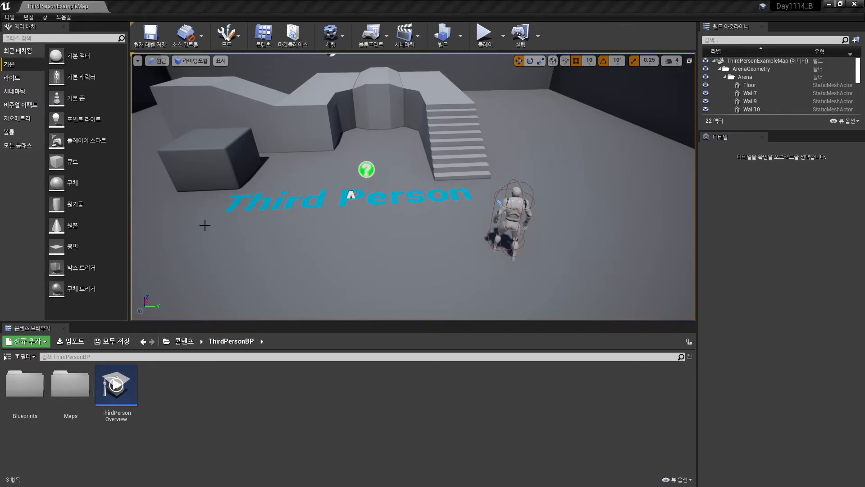
pyautogui.scroll(-3, 387, 211)
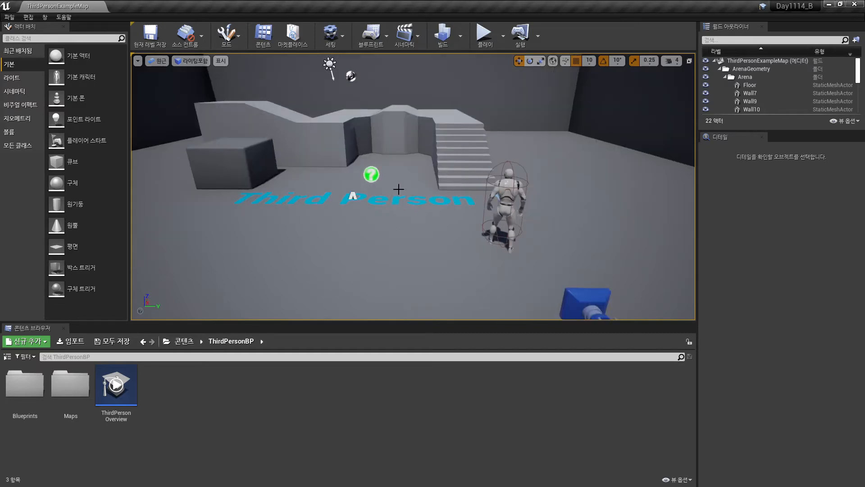
pyautogui.click(383, 42)
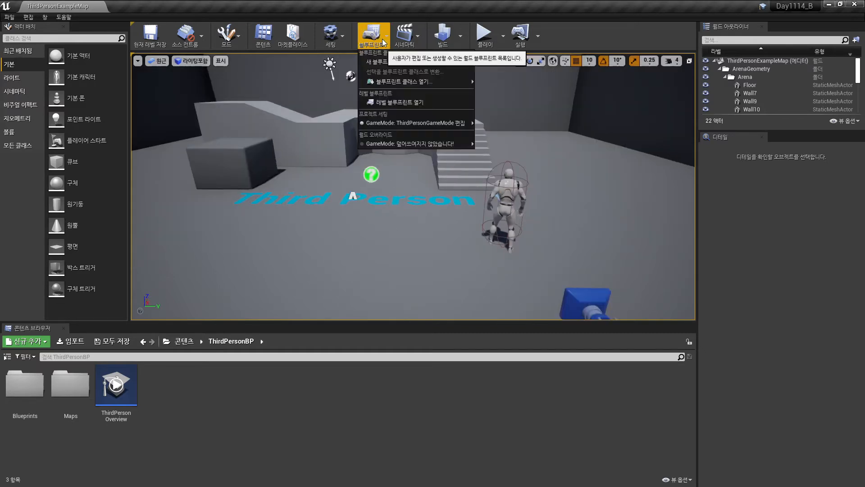
pyautogui.click(396, 103)
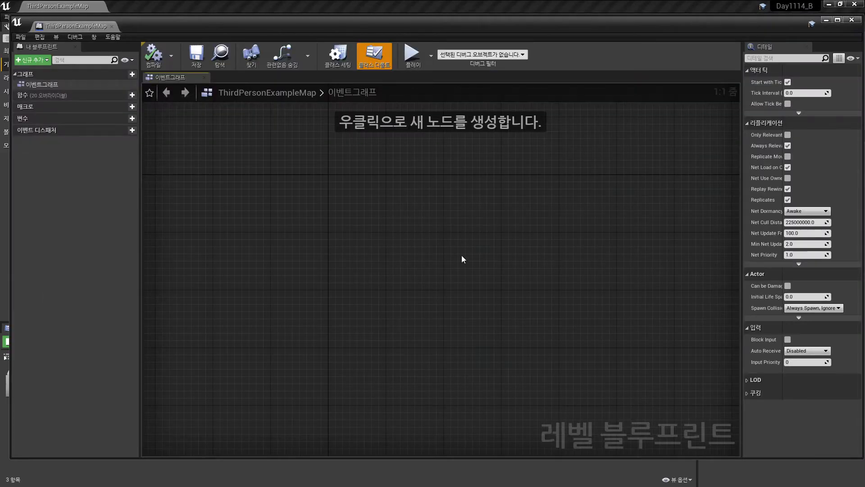
pyautogui.moveTo(461, 255); pyautogui.dragTo(502, 353, button='right')
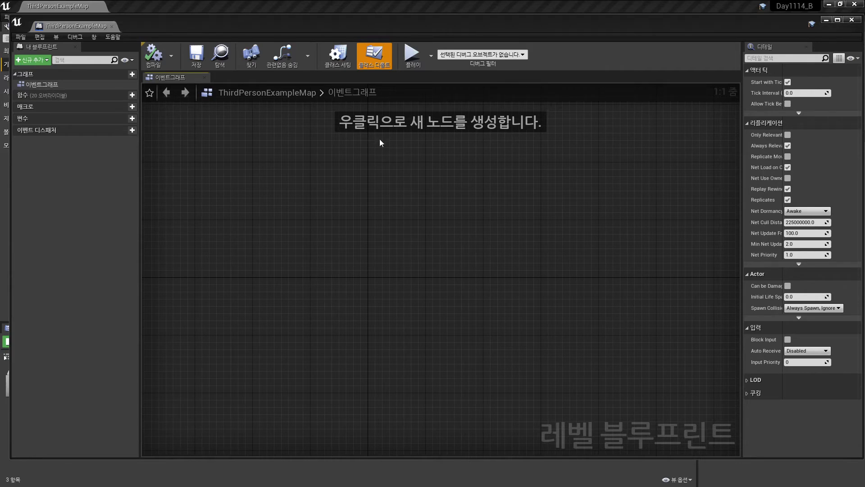
pyautogui.moveTo(484, 29); pyautogui.dragTo(493, 29)
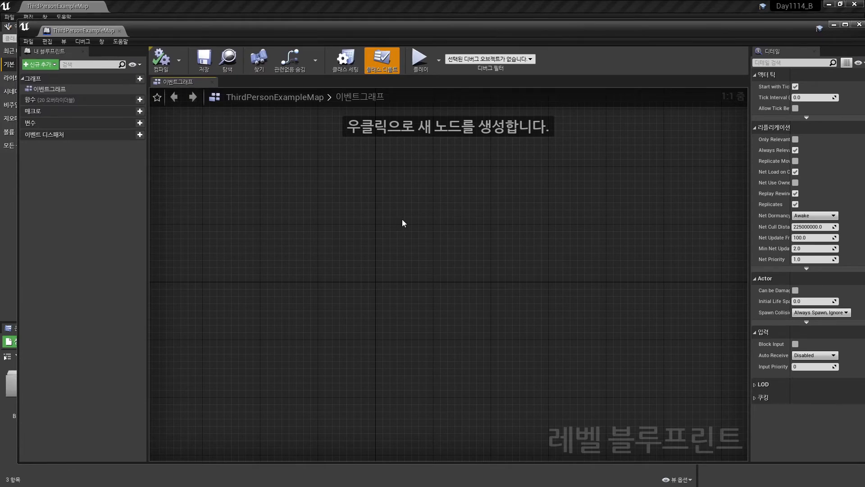
# Minimize the Level Blueprint, play the level again with the mouse cursor released from the game, and stop the session
pyautogui.click(834, 25)
pyautogui.click(490, 37)
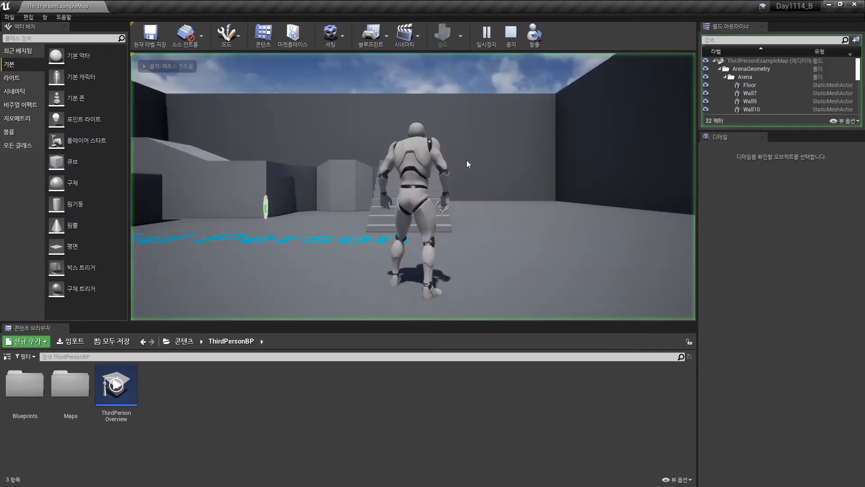
pyautogui.press('w')
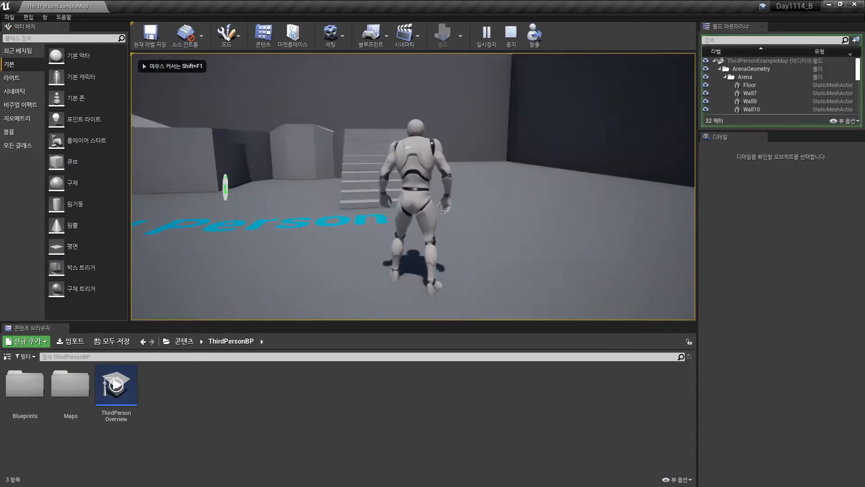
pyautogui.hotkey('shift', 'F1')
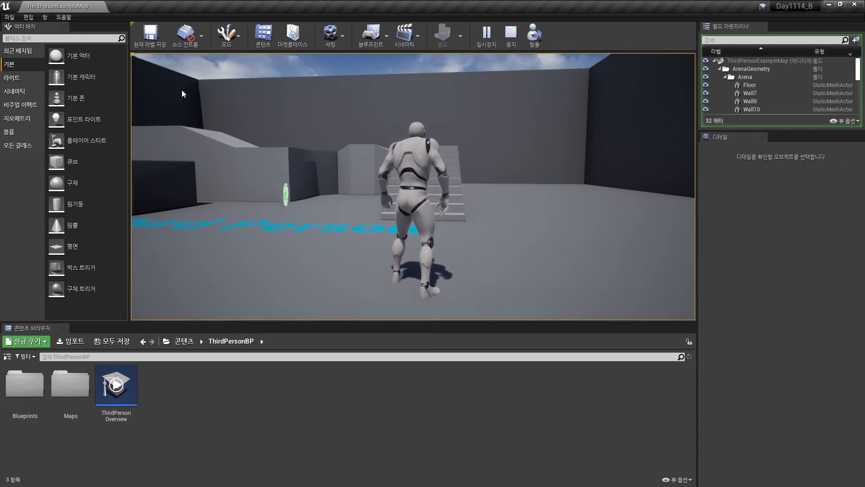
pyautogui.press('Escape')
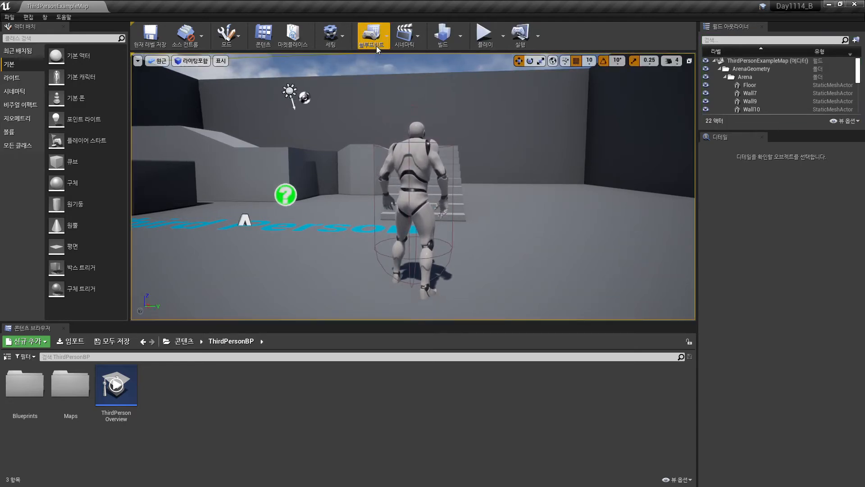
# Bring the Level Blueprint back up and examine its event graph again
pyautogui.click(371, 35)
pyautogui.click(380, 102)
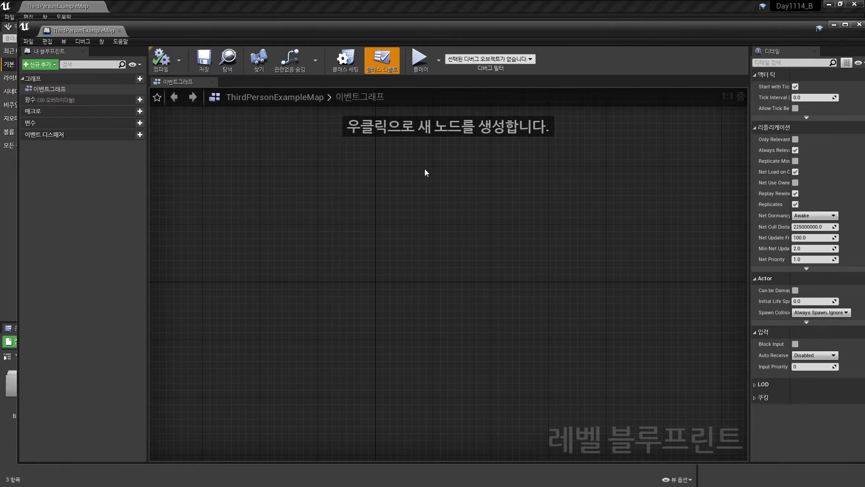
pyautogui.moveTo(425, 173); pyautogui.dragTo(458, 249, button='right')
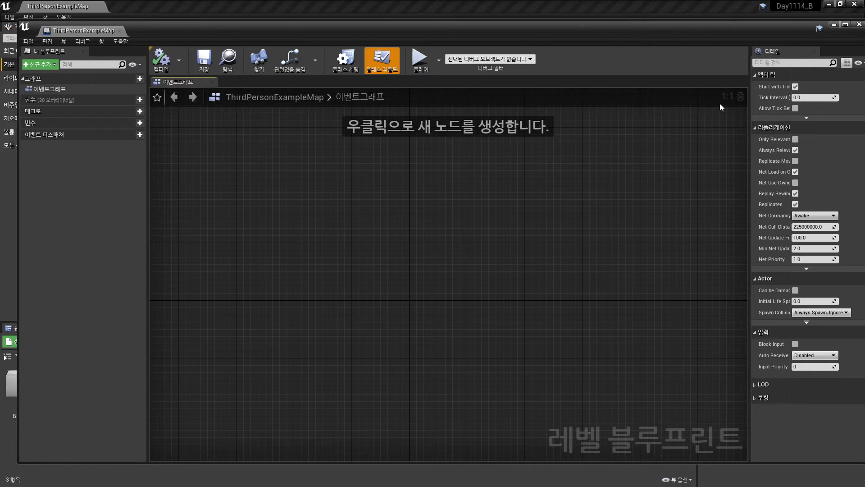
# Minimize the Level Blueprint window, run the level once more with mouse control in the game, and stop it
pyautogui.click(834, 25)
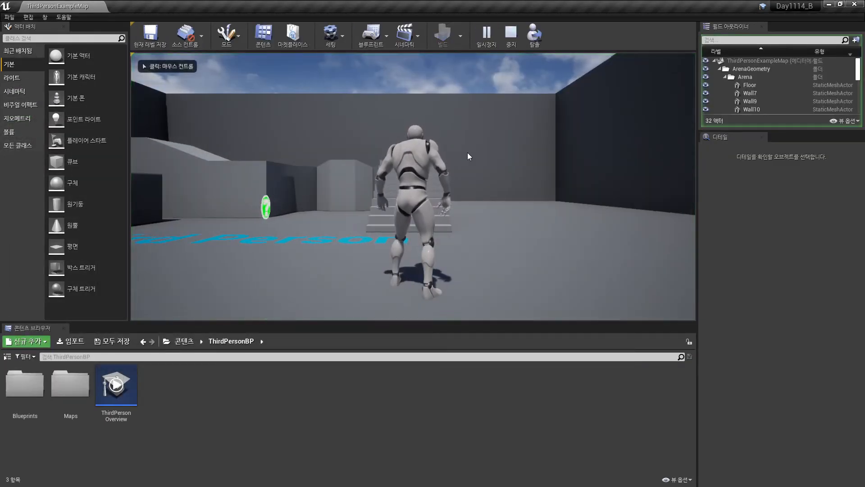
pyautogui.click(467, 152)
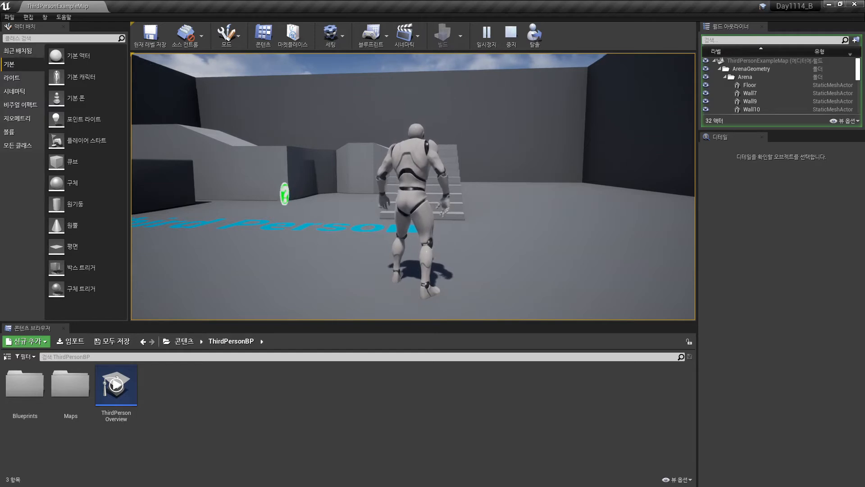
pyautogui.press('Escape')
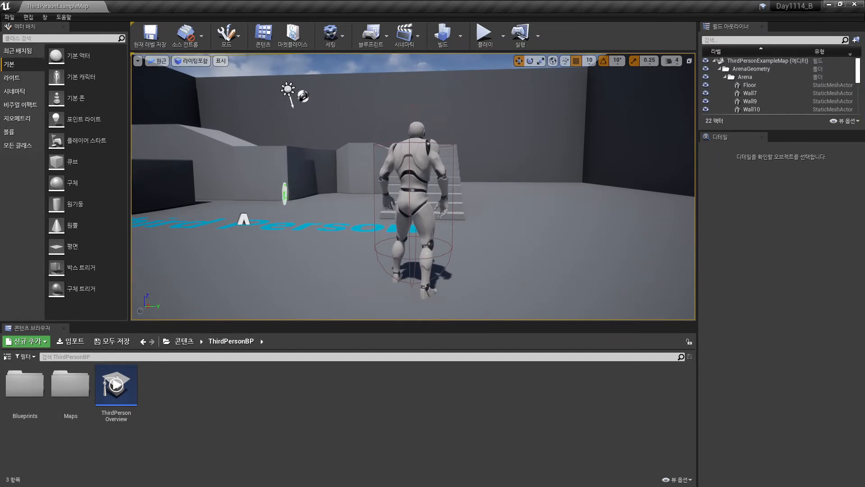
# Bring the Level Blueprint back up, list all node actions for its event graph, and examine categories such as Actor, Add Component, Animation and Content Persistence
pyautogui.hotkey('alt', 'Tab')
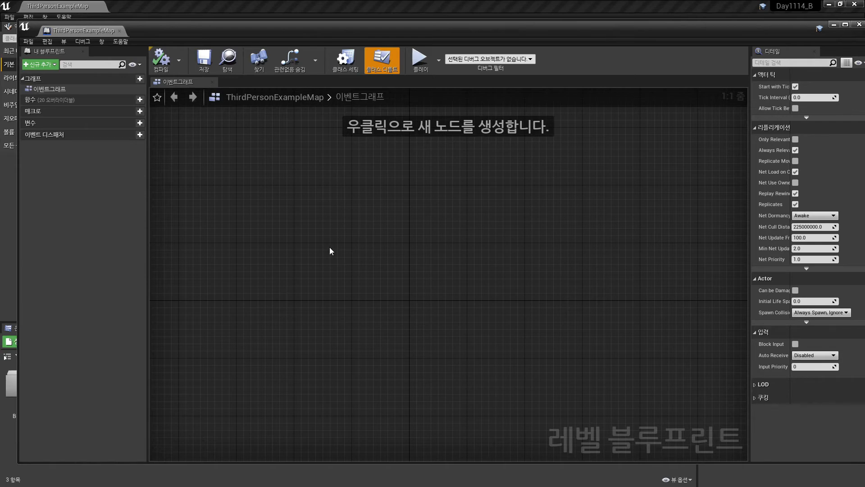
pyautogui.rightClick(353, 228)
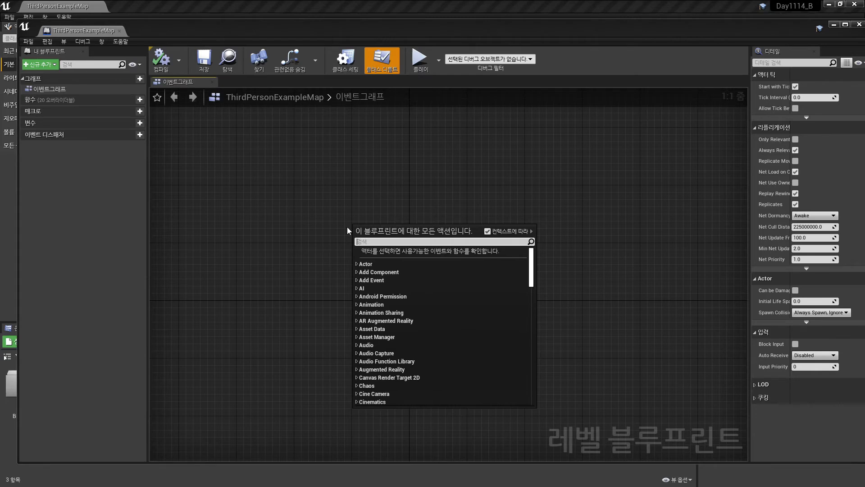
pyautogui.click(358, 262)
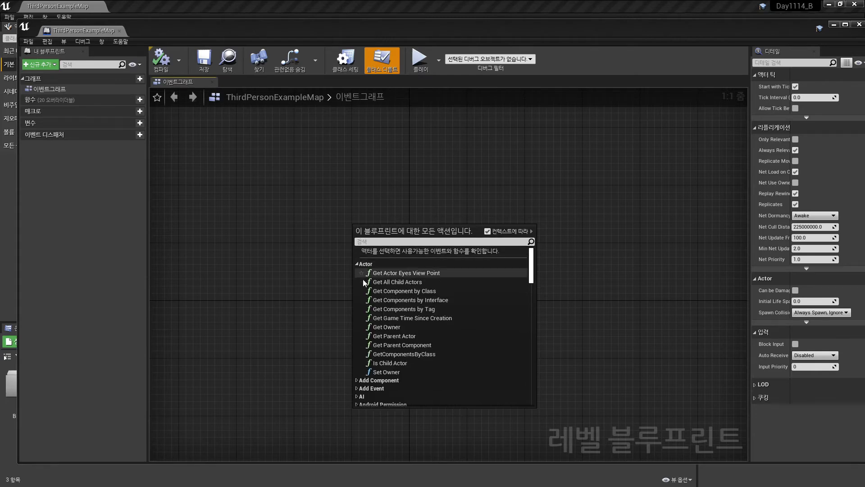
pyautogui.click(356, 381)
pyautogui.click(361, 310)
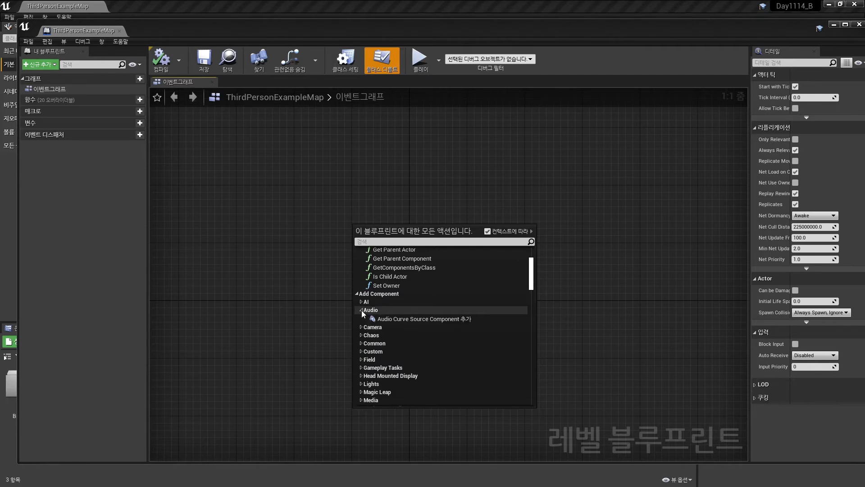
pyautogui.scroll(-10, 361, 310)
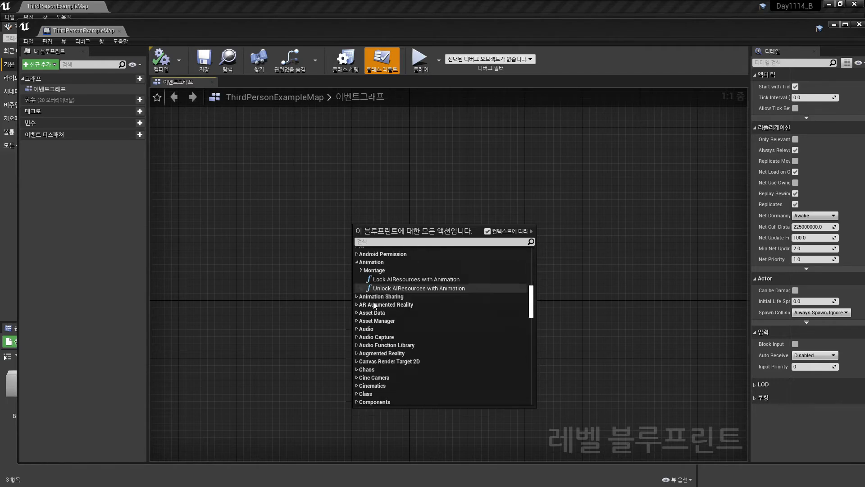
pyautogui.scroll(-3, 374, 303)
pyautogui.click(357, 293)
pyautogui.scroll(-5, 380, 294)
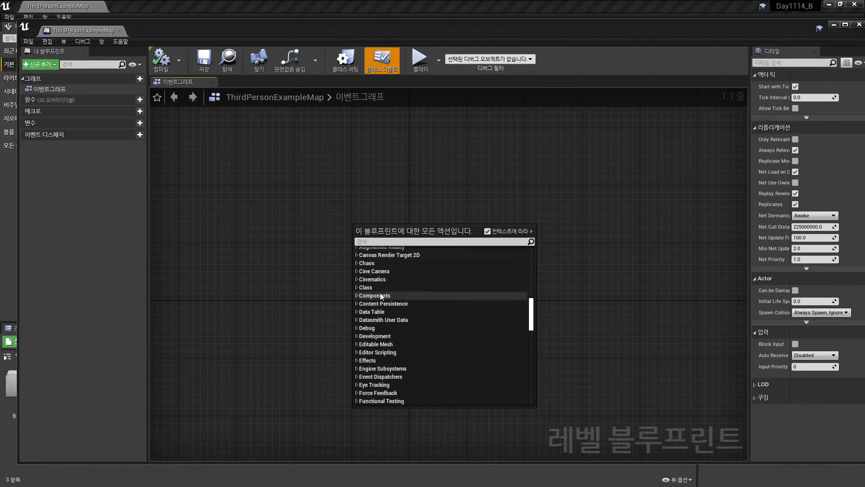
pyautogui.click(357, 303)
pyautogui.click(361, 312)
pyautogui.scroll(-2, 445, 336)
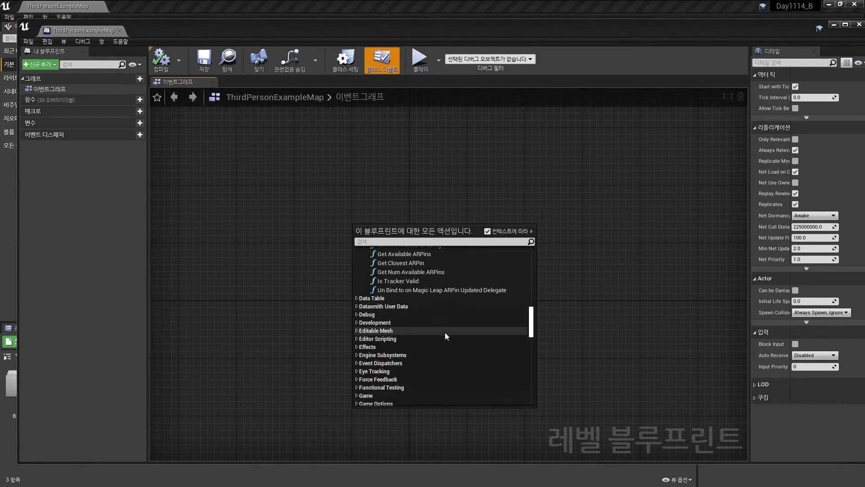
# Collapse the expanded Actor, Add Component, Animation and Audio Capture categories in the node action list
pyautogui.scroll(15, 444, 332)
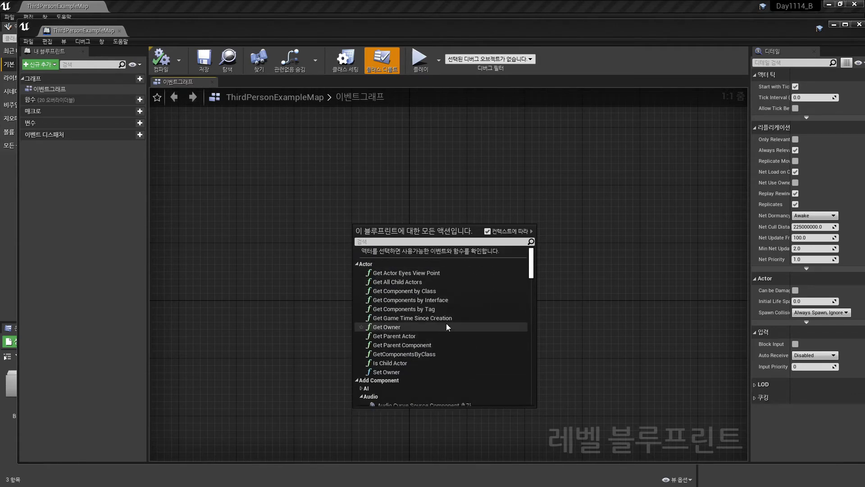
pyautogui.click(356, 264)
pyautogui.click(356, 271)
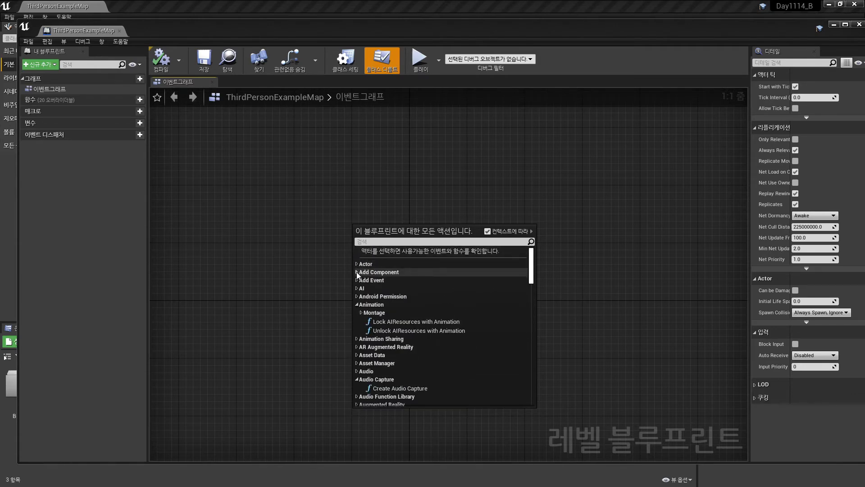
pyautogui.click(356, 304)
pyautogui.click(356, 352)
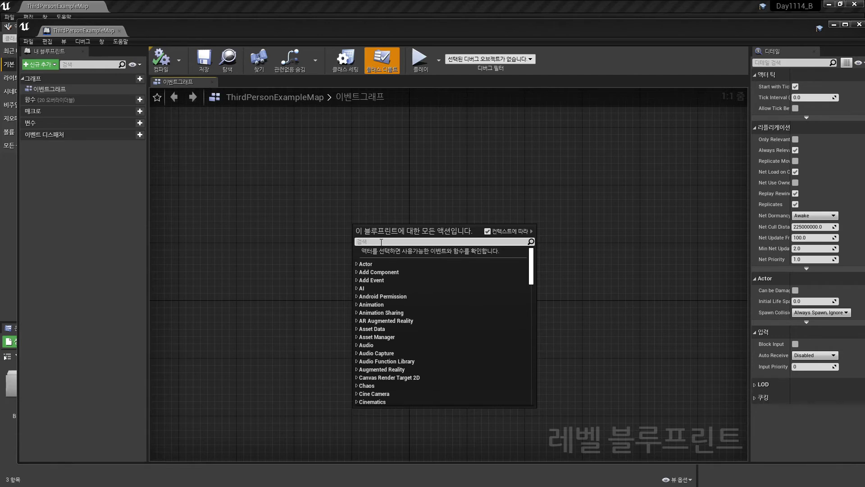
# Search the node actions for 키보드 and add the keyboard event for the H key to the graph
pyautogui.write('키보드')
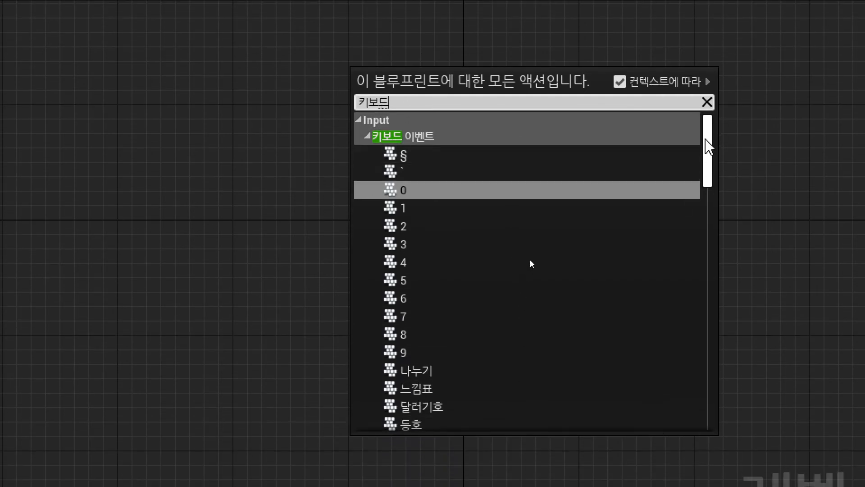
pyautogui.moveTo(706, 136); pyautogui.dragTo(698, 159)
pyautogui.scroll(5, 698, 159)
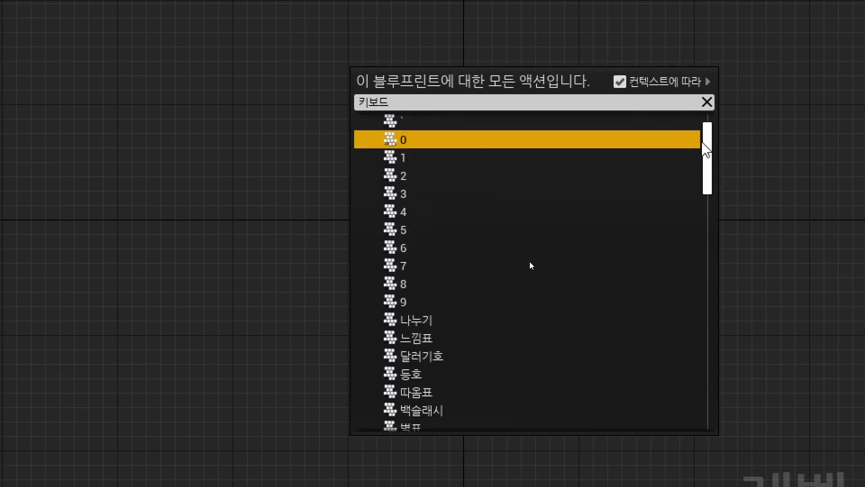
pyautogui.moveTo(706, 144); pyautogui.dragTo(706, 310)
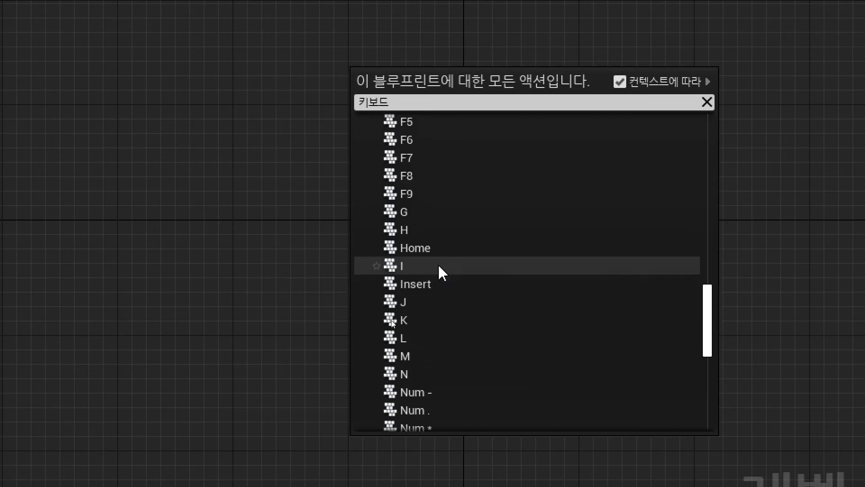
pyautogui.click(396, 230)
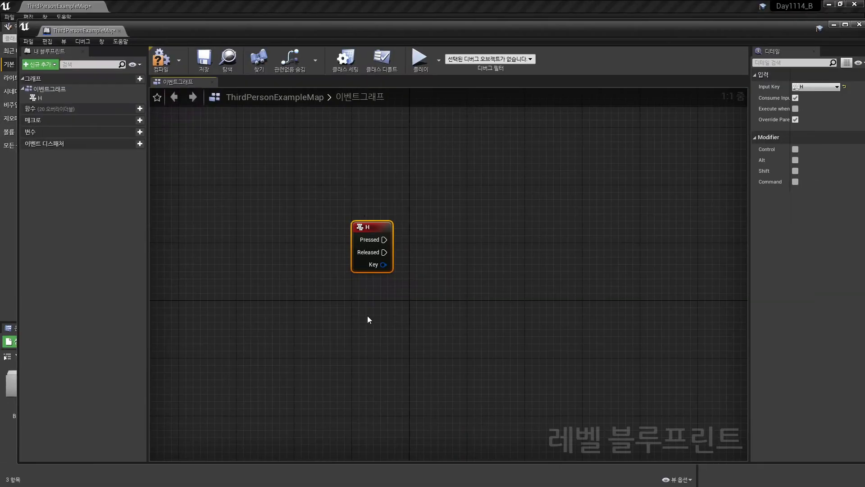
# Move the H key event node slightly higher in the event graph and box-select it
pyautogui.moveTo(378, 225); pyautogui.dragTo(377, 195)
pyautogui.moveTo(324, 153); pyautogui.dragTo(368, 301)
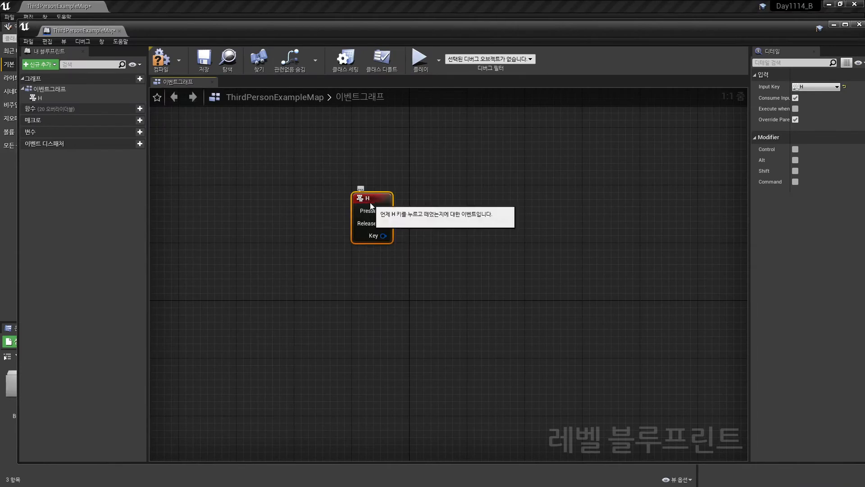
pyautogui.moveTo(370, 201); pyautogui.dragTo(369, 194)
pyautogui.click(295, 136)
pyautogui.moveTo(295, 136); pyautogui.dragTo(377, 297)
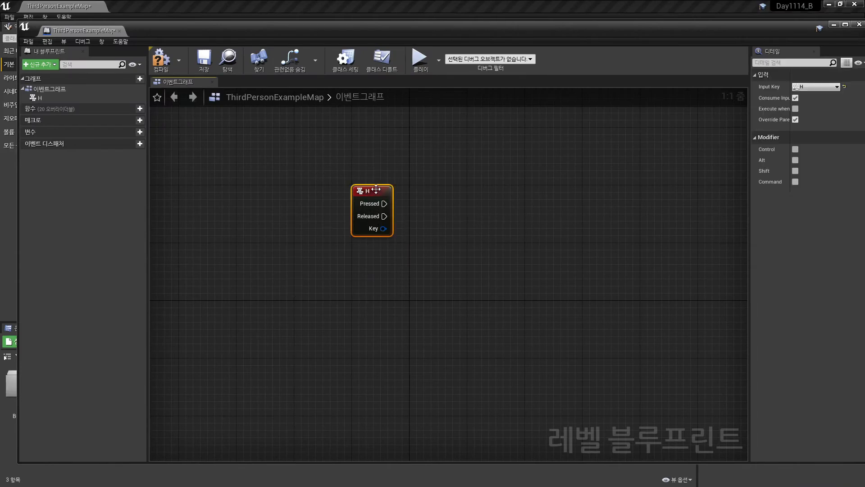
# Deselect the H key event node and practise box-selecting it from different corners, leaving it selected
pyautogui.click(315, 226)
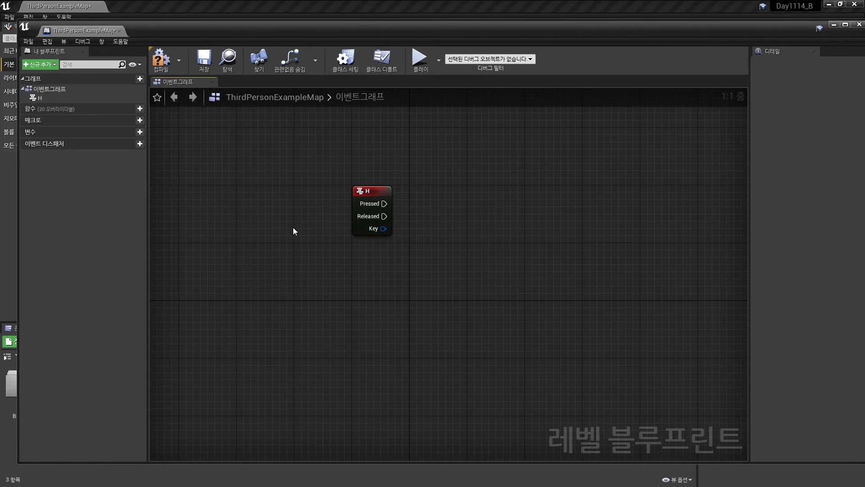
pyautogui.moveTo(294, 155); pyautogui.dragTo(365, 308)
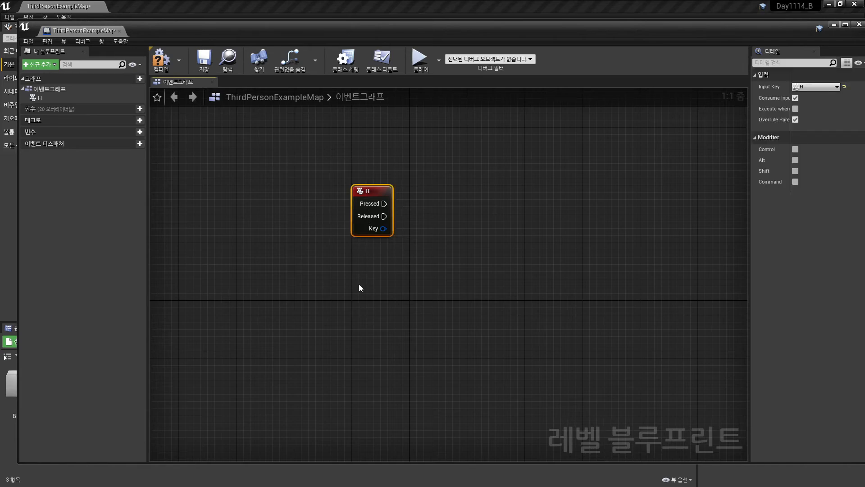
pyautogui.moveTo(310, 153); pyautogui.dragTo(386, 291)
pyautogui.hotkey('alt', 'Tab')
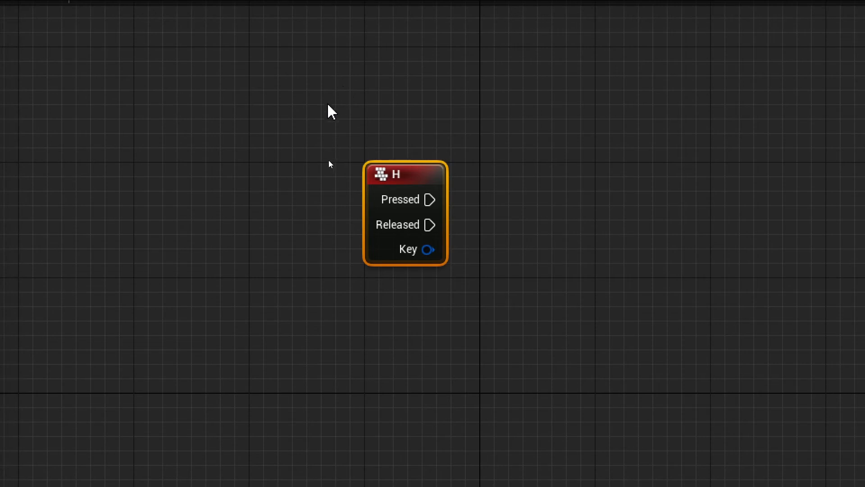
pyautogui.moveTo(317, 112); pyautogui.dragTo(394, 356)
pyautogui.moveTo(269, 66); pyautogui.dragTo(380, 392)
pyautogui.moveTo(321, 141); pyautogui.dragTo(404, 325)
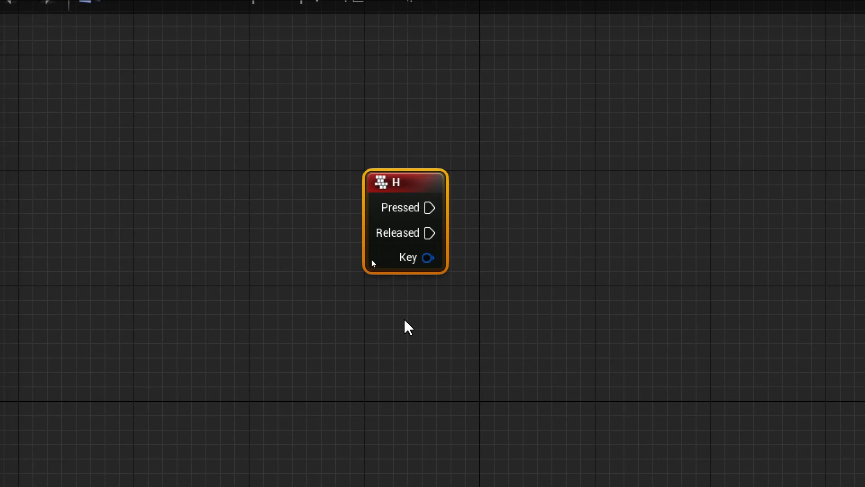
pyautogui.moveTo(313, 141); pyautogui.dragTo(394, 277)
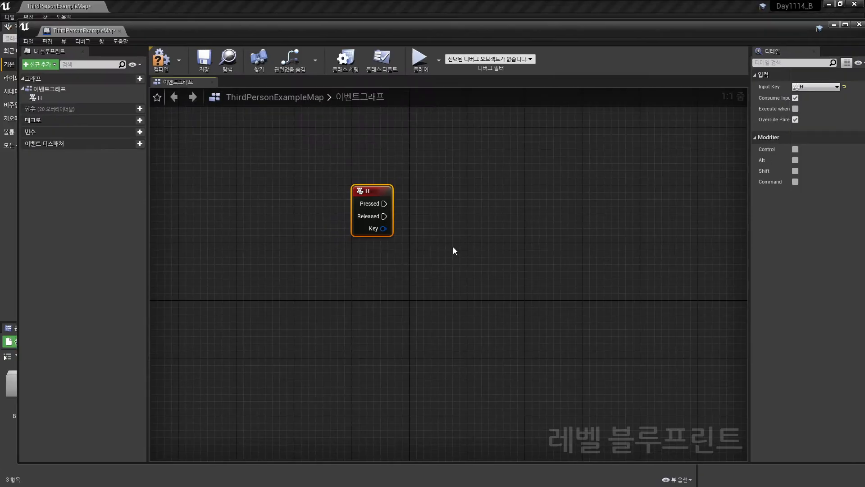
pyautogui.moveTo(459, 296); pyautogui.dragTo(324, 177)
pyautogui.click(396, 294)
pyautogui.moveTo(285, 148); pyautogui.dragTo(406, 300)
# Search the node actions for print and add a Print String node beside the H key event
pyautogui.moveTo(491, 291); pyautogui.dragTo(465, 325, button='right')
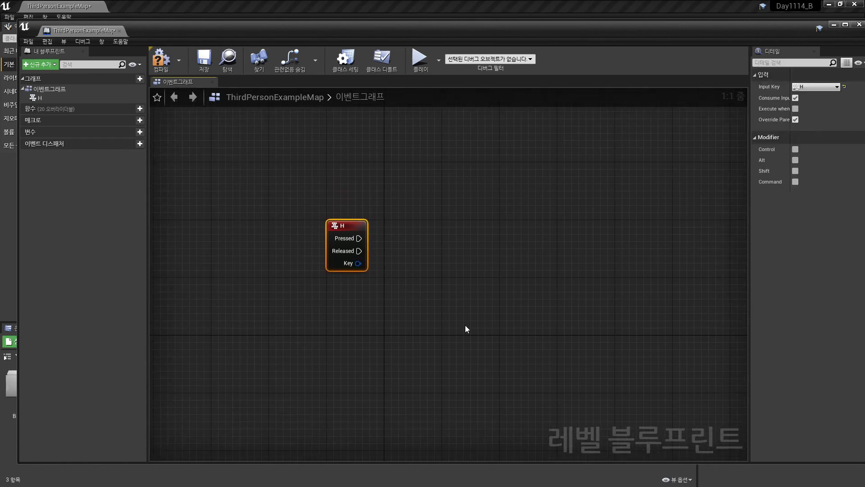
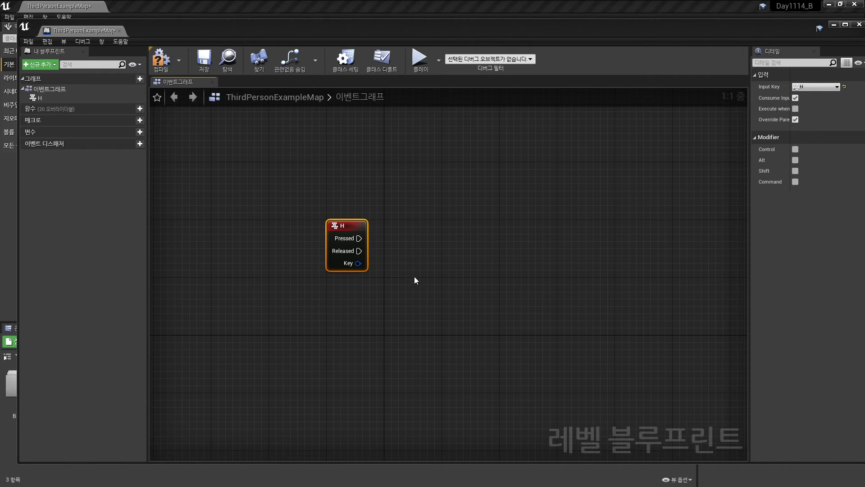
pyautogui.moveTo(474, 234); pyautogui.dragTo(396, 227, button='right')
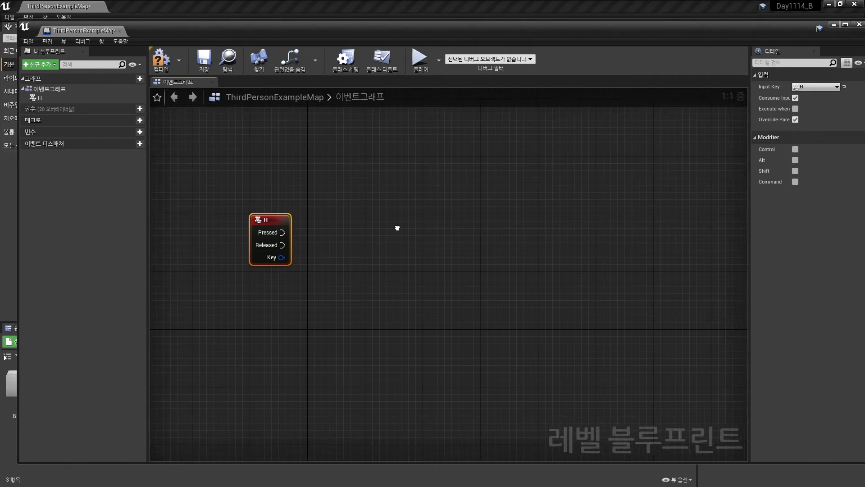
pyautogui.rightClick(375, 216)
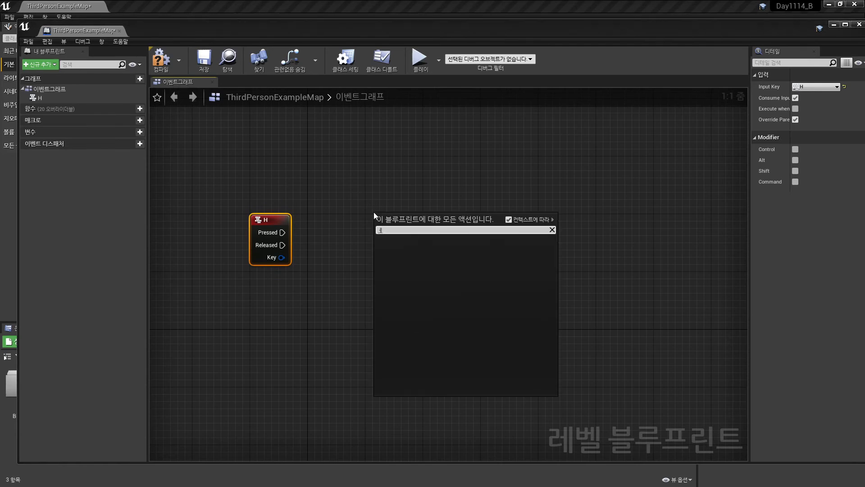
pyautogui.write('print')
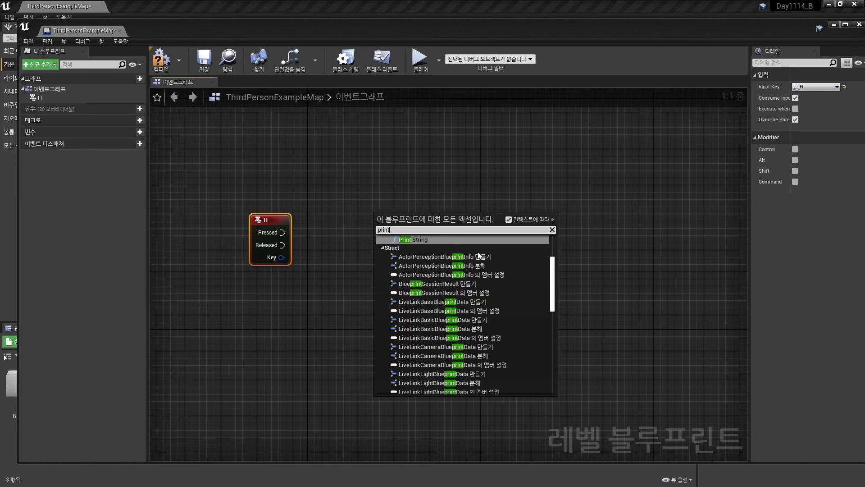
pyautogui.moveTo(552, 303); pyautogui.dragTo(559, 269)
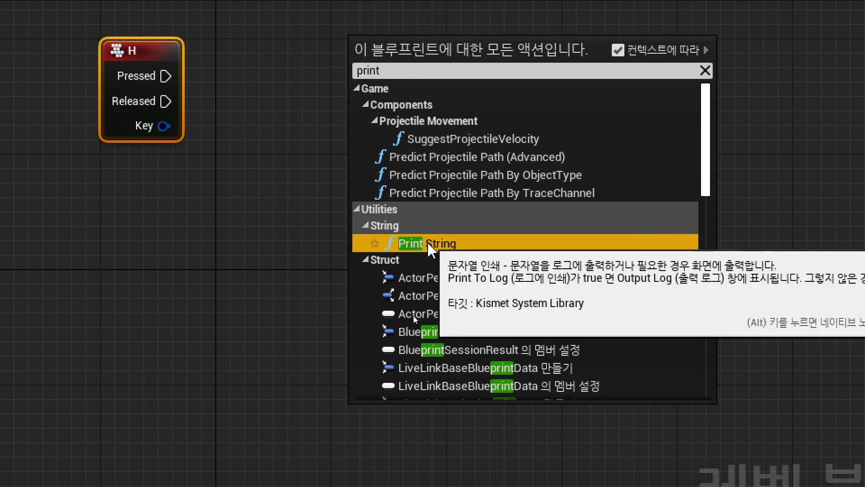
pyautogui.click(428, 243)
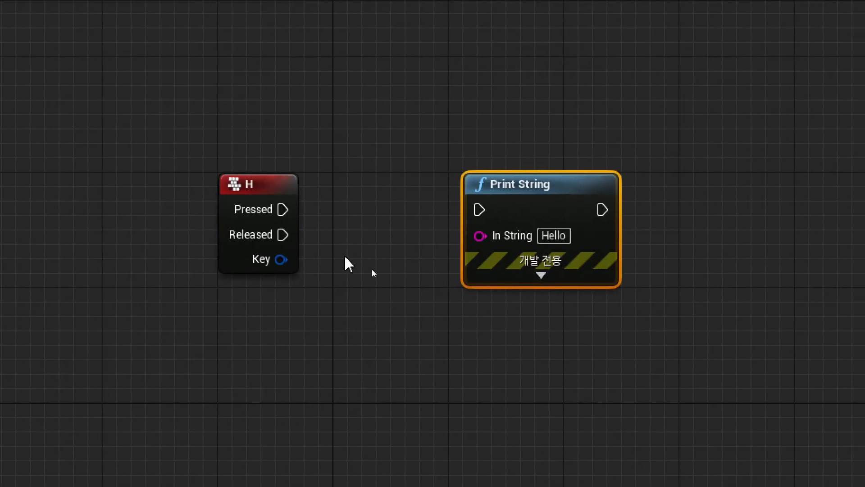
# Move the Print String node slightly closer to the H key event, and box-select the H event node
pyautogui.moveTo(201, 132); pyautogui.dragTo(259, 180)
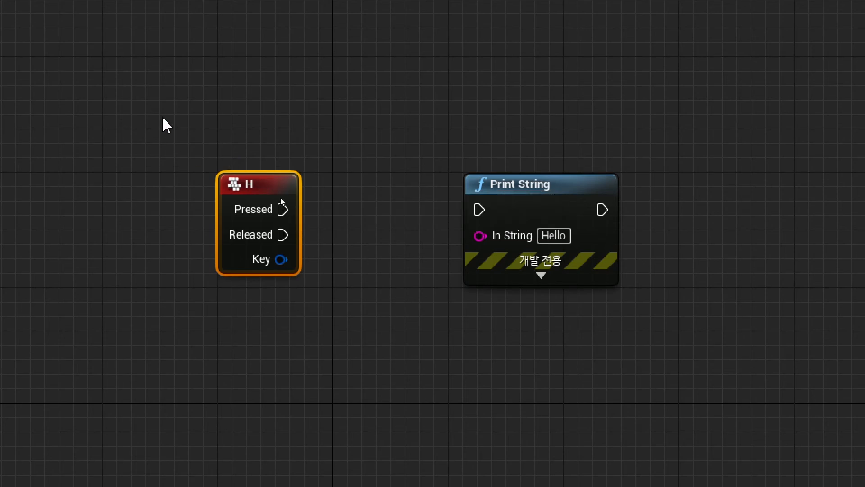
pyautogui.moveTo(162, 114); pyautogui.dragTo(231, 389)
pyautogui.click(522, 182)
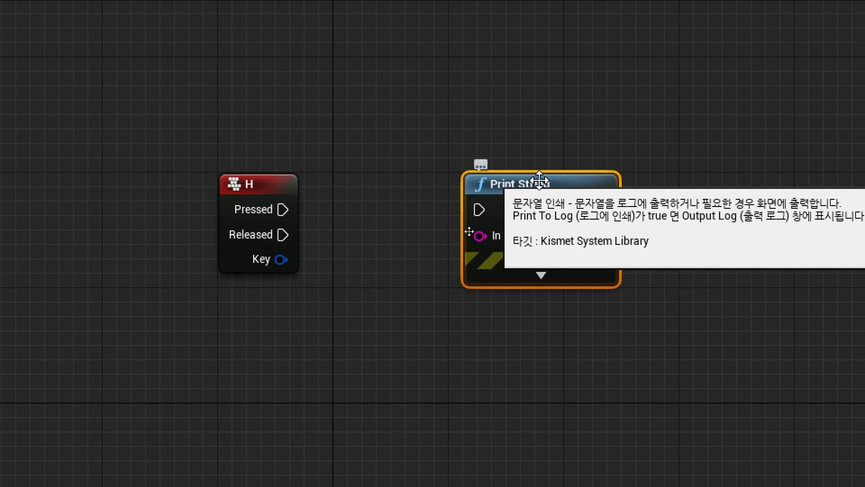
pyautogui.moveTo(525, 120); pyautogui.dragTo(535, 181)
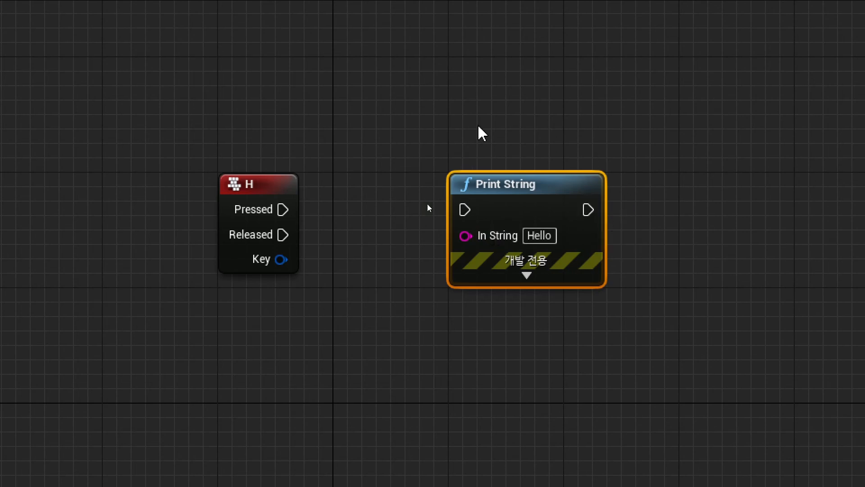
pyautogui.moveTo(347, 348); pyautogui.dragTo(188, 154)
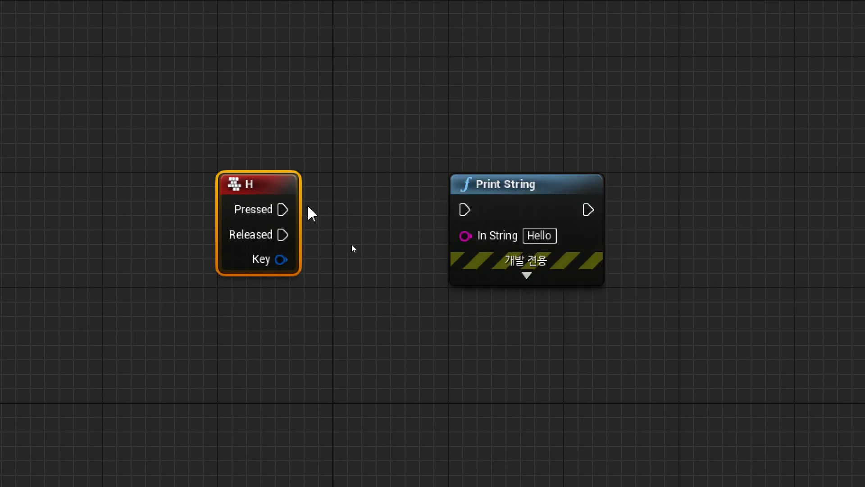
# Connect the H event's Pressed output to the Print String execution input, and break that link again
pyautogui.moveTo(283, 209); pyautogui.dragTo(342, 246)
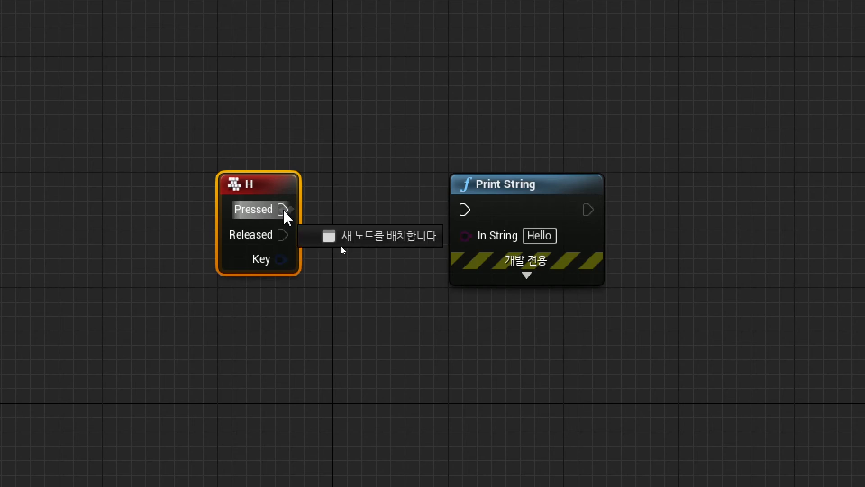
pyautogui.moveTo(285, 215); pyautogui.dragTo(465, 211)
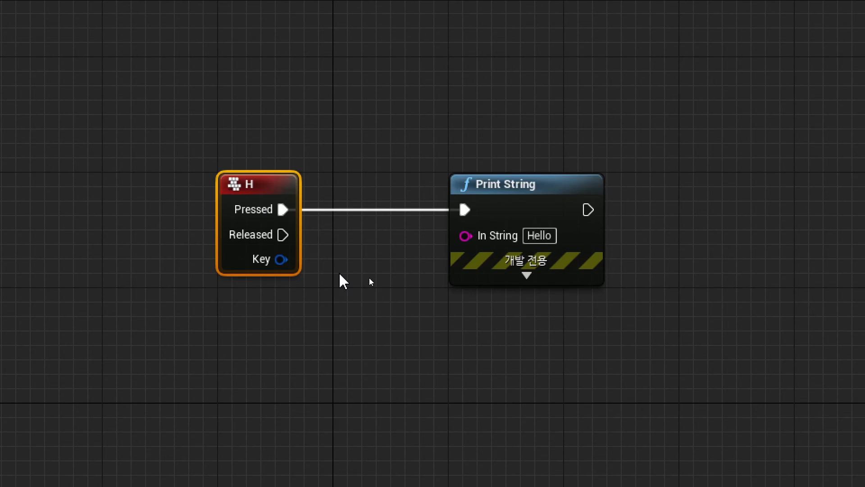
pyautogui.keyDown('alt'); pyautogui.click(357, 210); pyautogui.keyUp('alt')
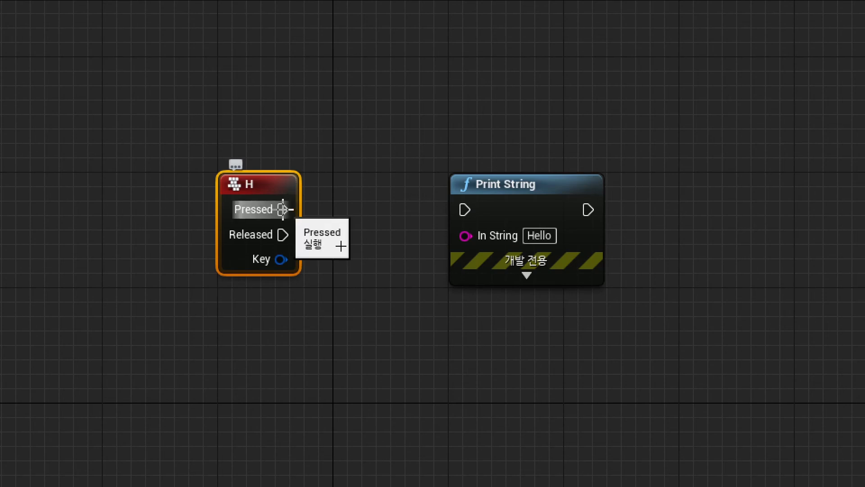
# Connect the H event's Pressed output to the Print String execution input, and try to link Key to In String
pyautogui.moveTo(282, 209); pyautogui.dragTo(464, 209)
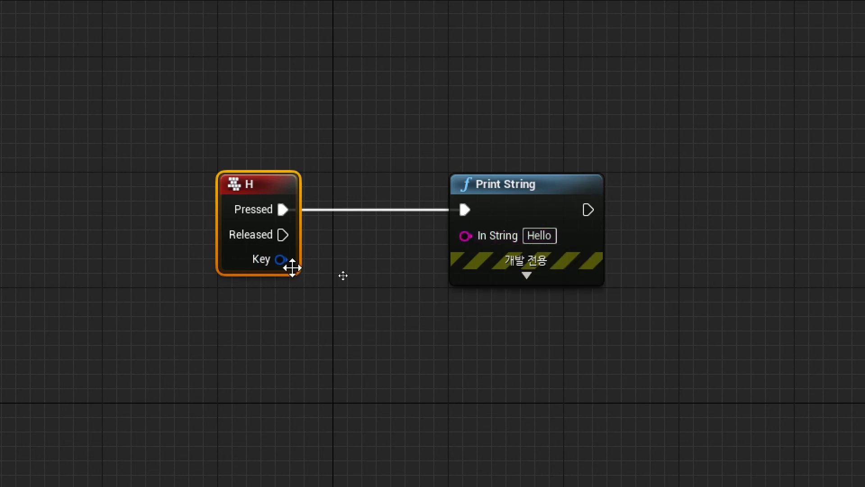
pyautogui.moveTo(281, 259); pyautogui.dragTo(467, 239)
pyautogui.moveTo(300, 216); pyautogui.dragTo(468, 238)
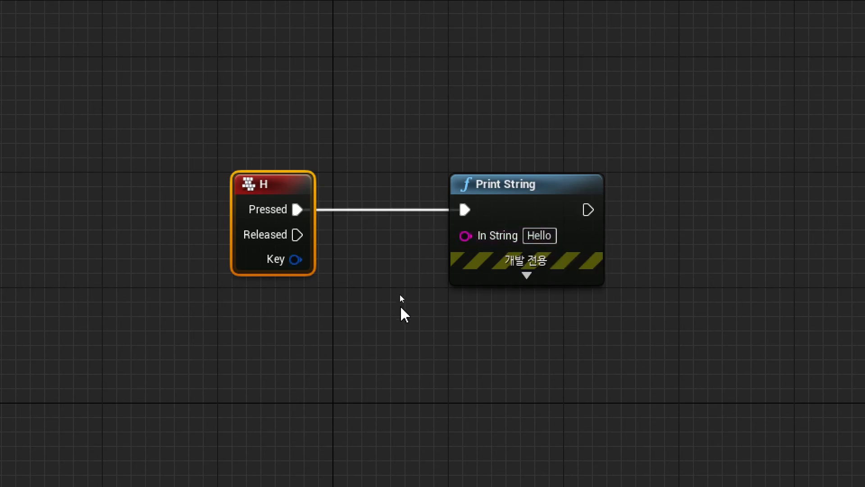
# Move the H event node slightly closer to Print String, and practise box-selecting both nodes together from different corners
pyautogui.moveTo(278, 185); pyautogui.dragTo(292, 184)
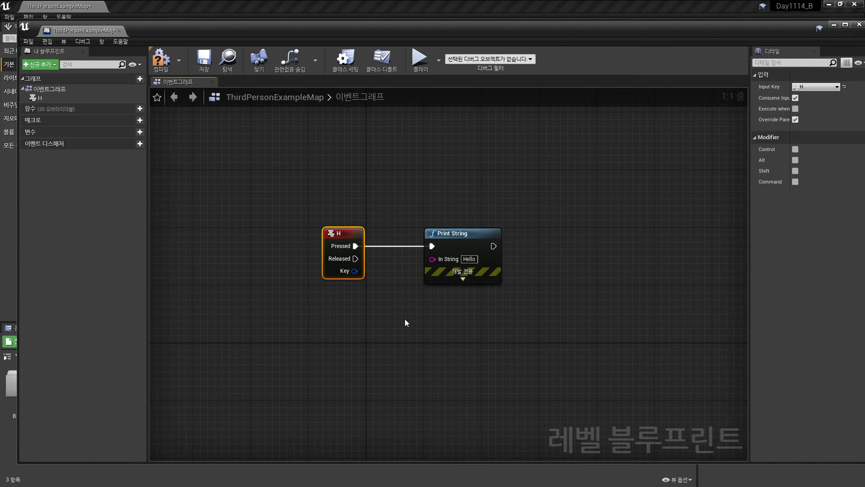
pyautogui.moveTo(782, 424); pyautogui.dragTo(545, 408)
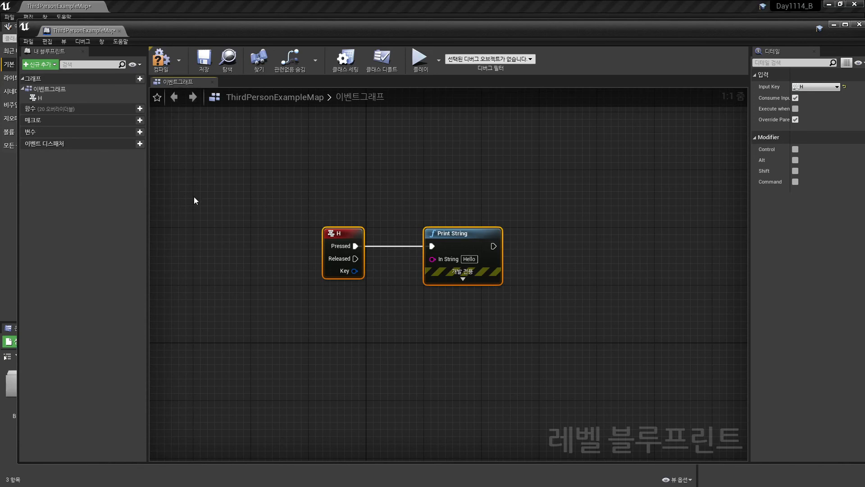
pyautogui.click(234, 195)
pyautogui.moveTo(294, 218); pyautogui.dragTo(507, 335)
pyautogui.moveTo(570, 357); pyautogui.dragTo(280, 199)
pyautogui.moveTo(255, 159); pyautogui.dragTo(562, 359)
# Compile the Level Blueprint, minimise its window and start playing the level with control of the character
pyautogui.click(159, 63)
pyautogui.click(833, 26)
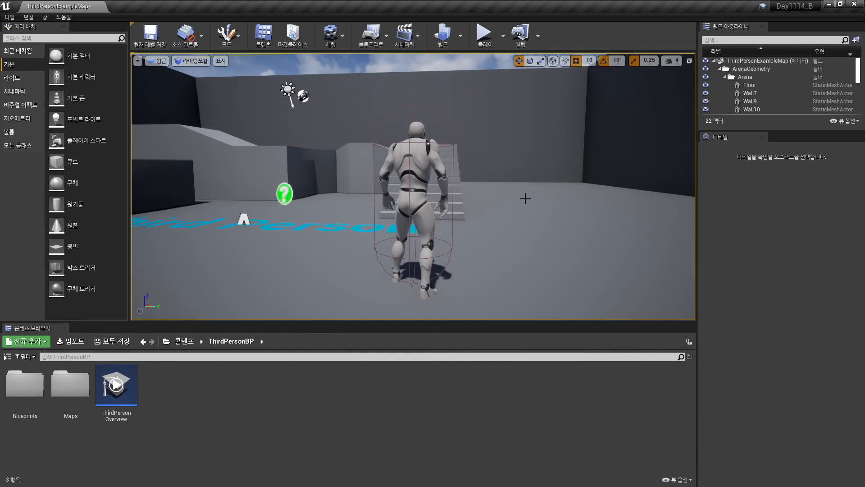
pyautogui.click(483, 34)
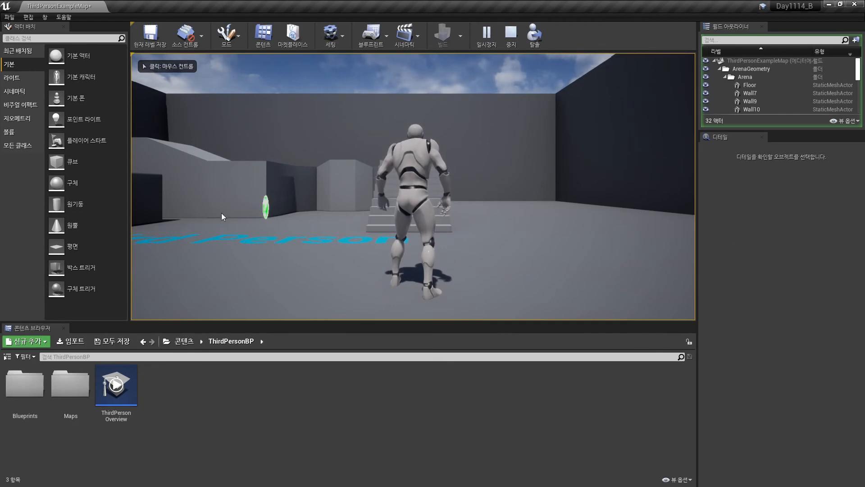
pyautogui.click(280, 113)
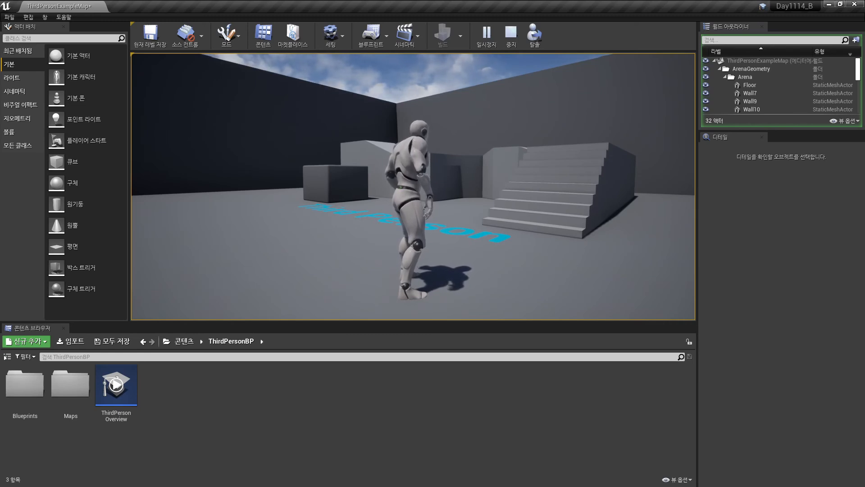
# Test the H key event repeatedly in the running game to print the Hello string, and stop playing
pyautogui.press('f')
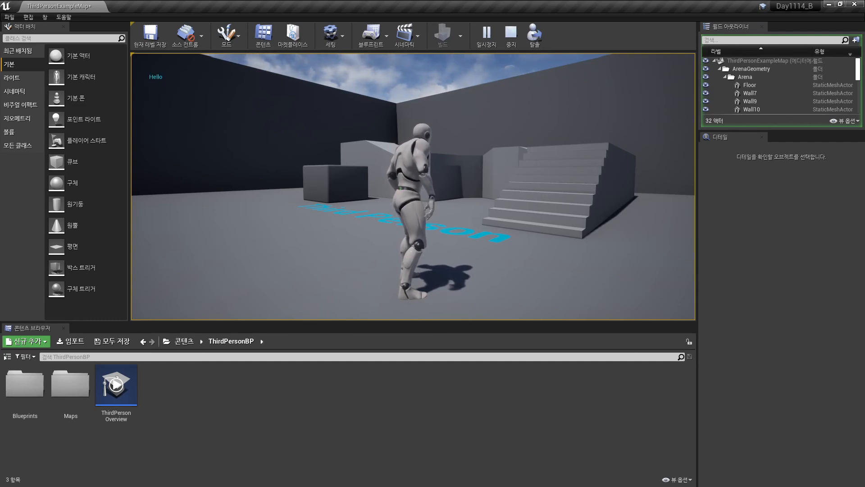
pyautogui.press('f')
pyautogui.press('f')
pyautogui.press('f')
pyautogui.press('f')
pyautogui.press('f')
pyautogui.press('f')
pyautogui.press('f')
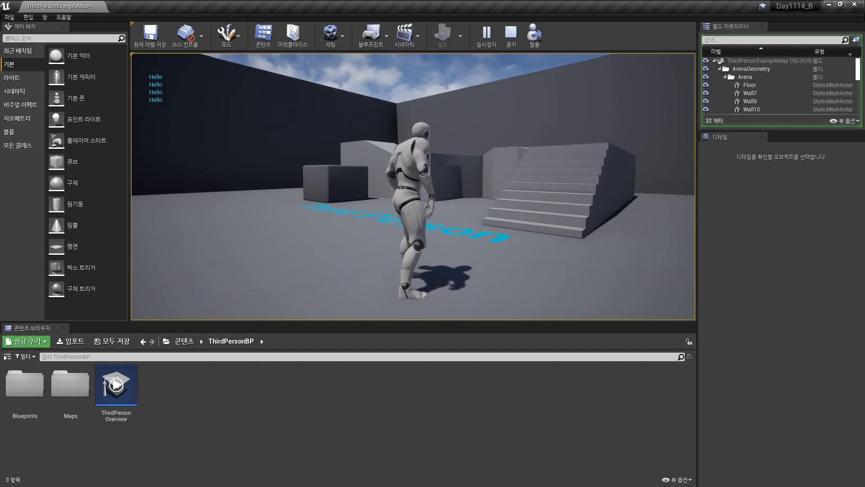
pyautogui.press('f')
pyautogui.press('f')
pyautogui.press('f')
pyautogui.press('f')
pyautogui.press('f')
pyautogui.press('f')
pyautogui.press('f')
pyautogui.press('f')
pyautogui.press('f')
pyautogui.press('f')
pyautogui.press('f')
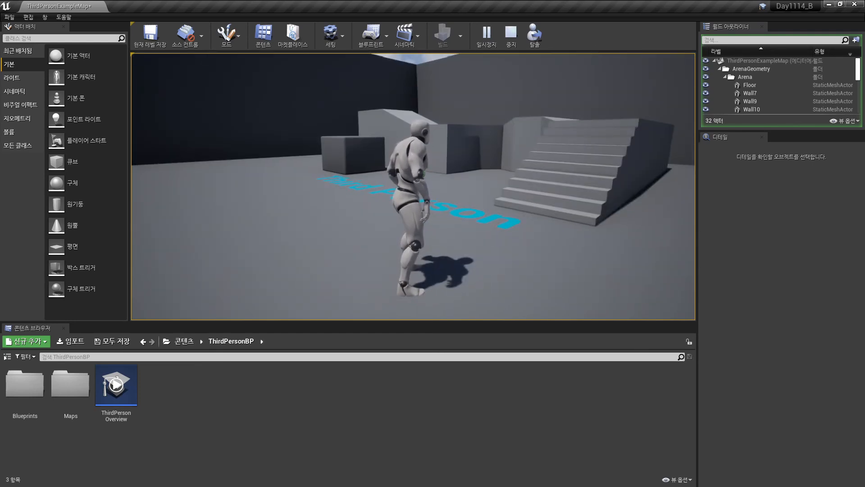
pyautogui.press('Escape')
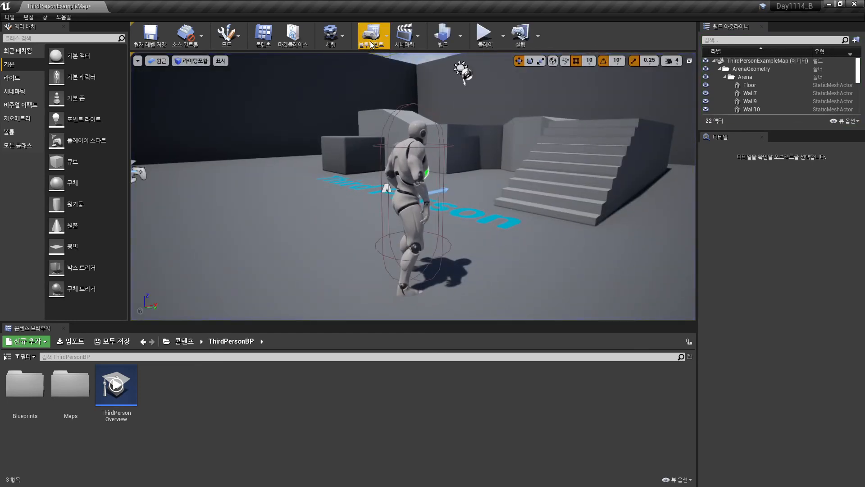
# Reopen the Level Blueprint, practise moving its window over the main editor and switching focus between them, and minimise it
pyautogui.click(371, 34)
pyautogui.click(380, 106)
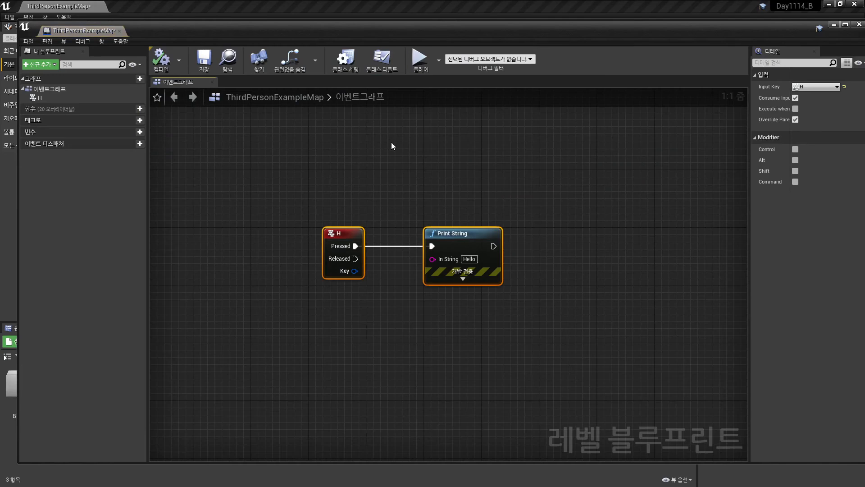
pyautogui.moveTo(344, 28); pyautogui.dragTo(498, 44)
pyautogui.click(313, 4)
pyautogui.moveTo(367, 43); pyautogui.dragTo(340, 81)
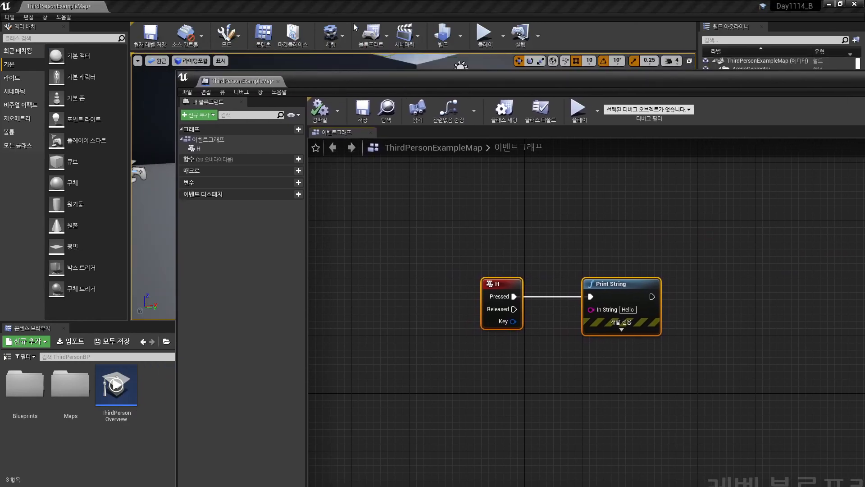
pyautogui.click(350, 11)
pyautogui.click(358, 81)
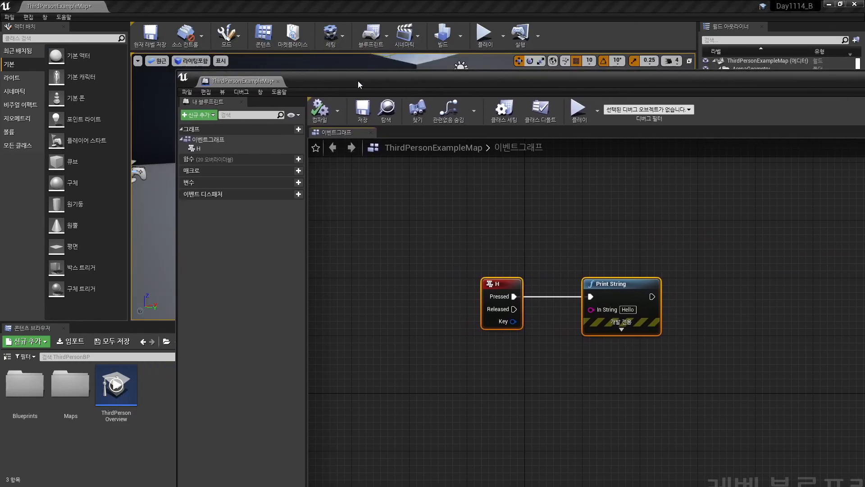
pyautogui.click(360, 9)
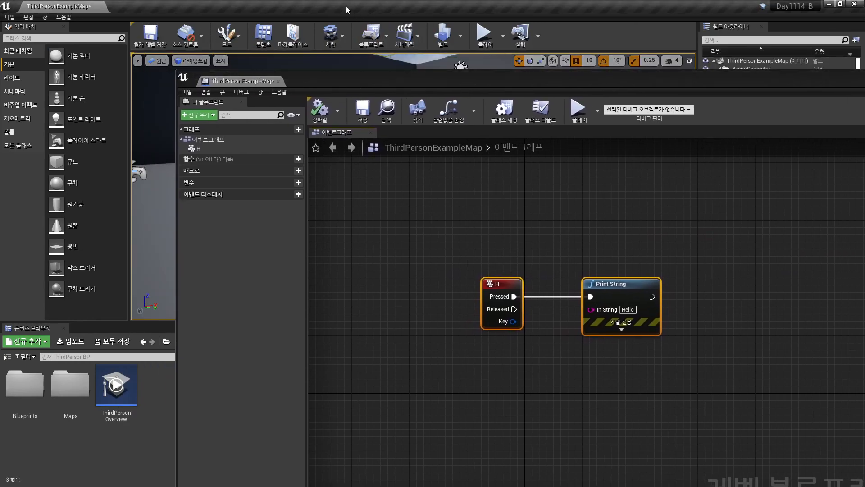
pyautogui.moveTo(329, 79); pyautogui.dragTo(172, 29)
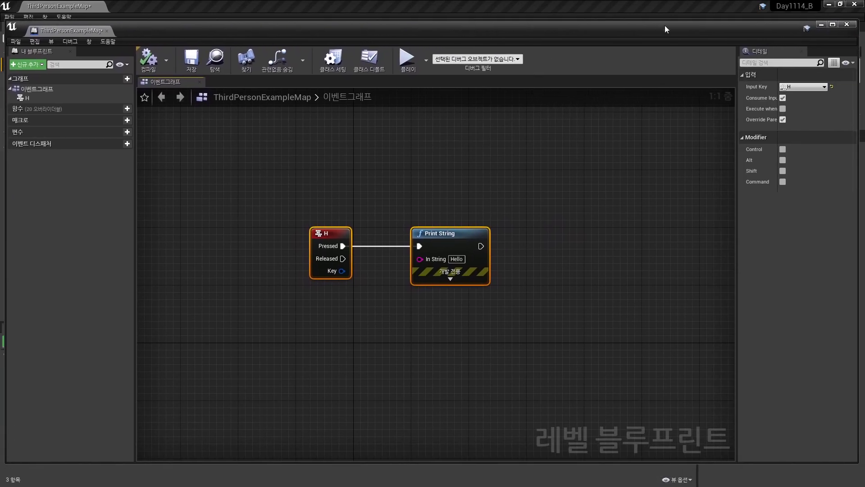
pyautogui.click(821, 24)
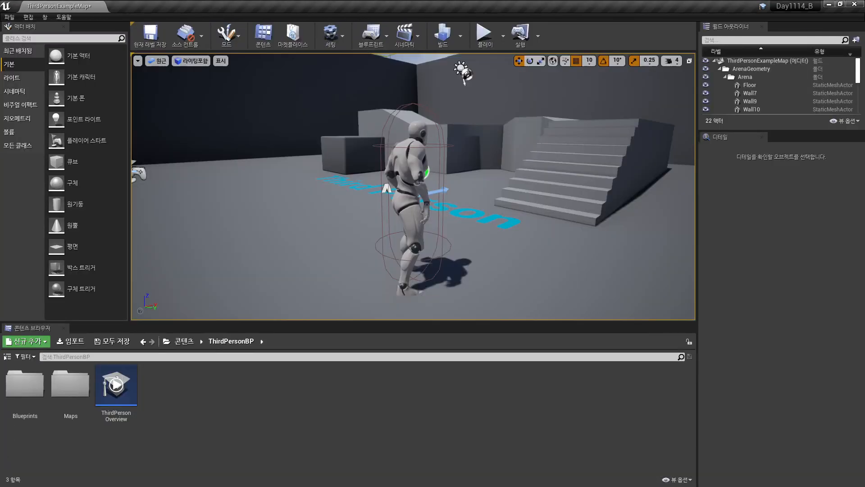
# Bring back the Level Blueprint, dock it as a tab beside the level in the main editor, and alternate between both tabs
pyautogui.hotkey('alt', 'Tab')
pyautogui.moveTo(276, 32); pyautogui.dragTo(358, 48)
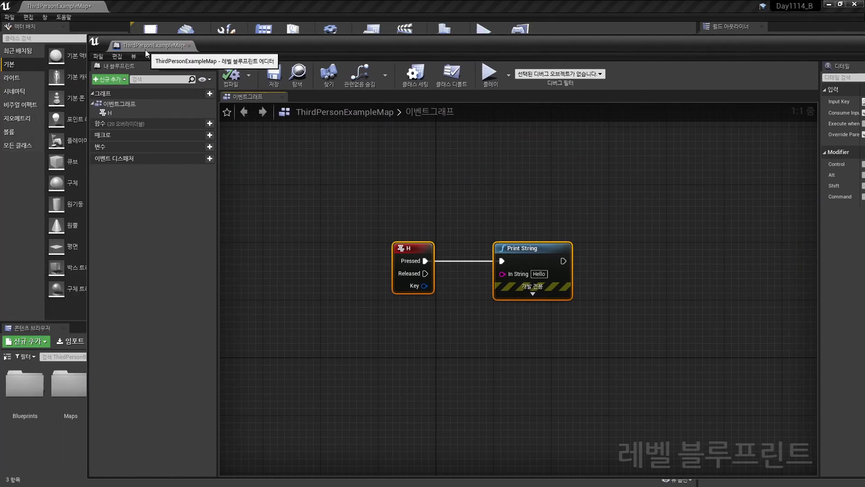
pyautogui.moveTo(132, 48); pyautogui.dragTo(132, 12)
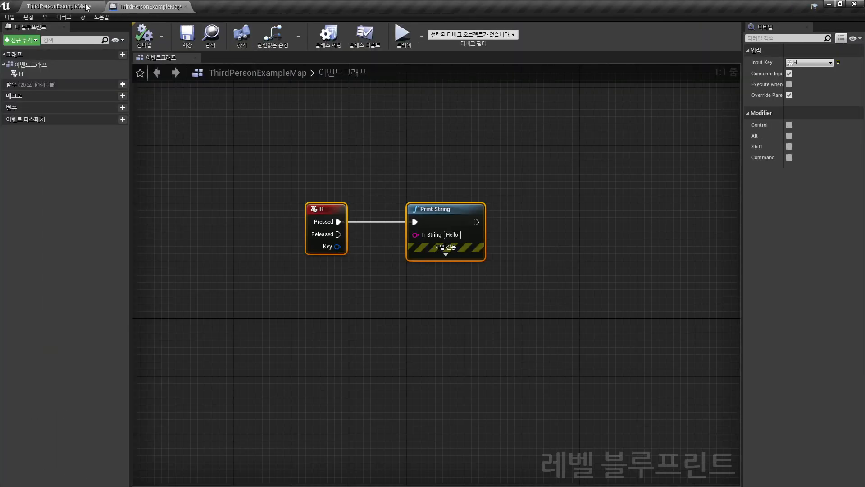
pyautogui.click(86, 8)
pyautogui.click(135, 9)
pyautogui.click(86, 10)
pyautogui.click(134, 9)
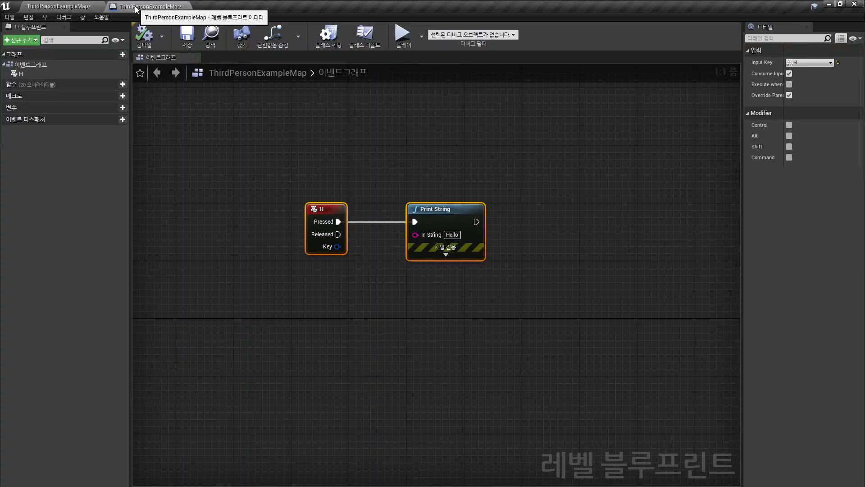
# Undock the Level Blueprint into its own floating window, and resize and reposition it over the main editor
pyautogui.moveTo(133, 8); pyautogui.dragTo(106, 116)
pyautogui.moveTo(236, 113); pyautogui.dragTo(237, 82)
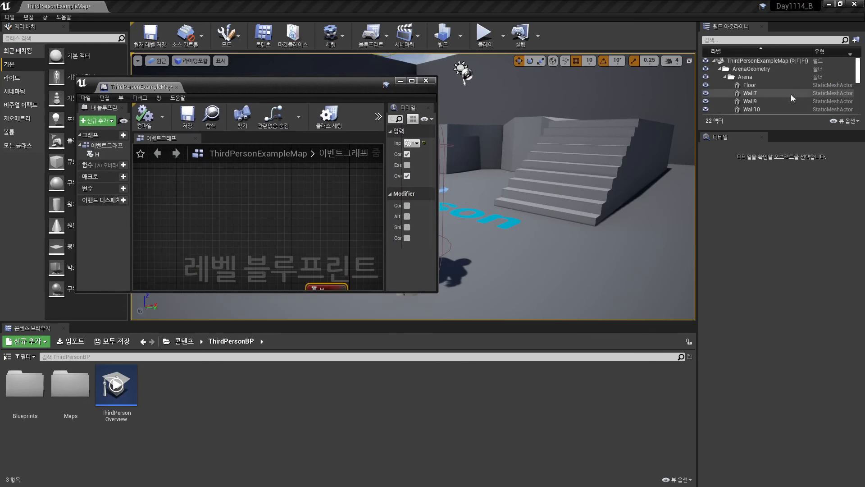
pyautogui.moveTo(437, 293); pyautogui.dragTo(723, 477)
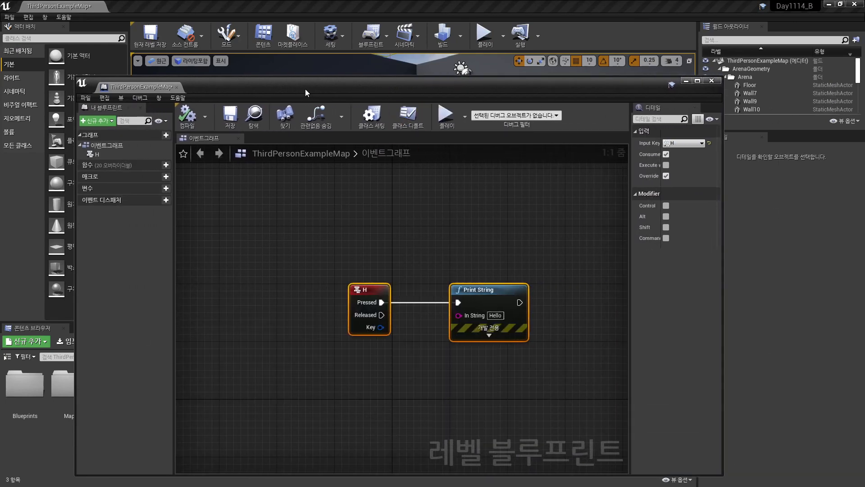
pyautogui.moveTo(305, 88); pyautogui.dragTo(248, 42)
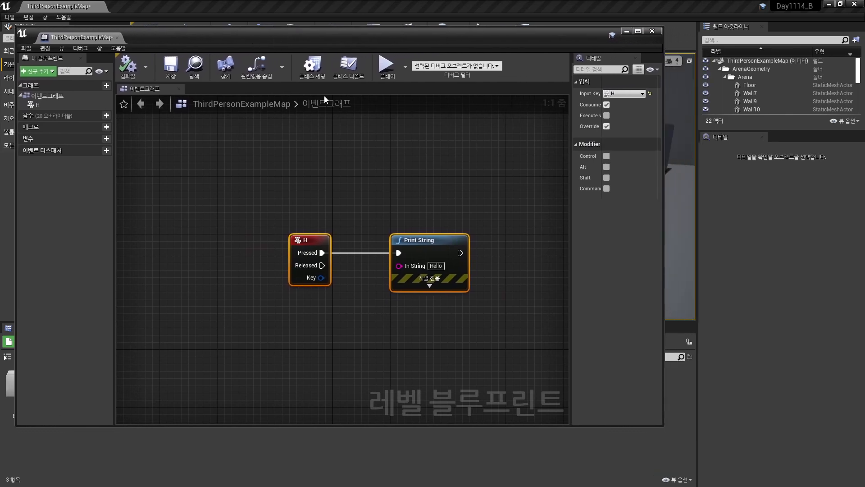
pyautogui.moveTo(662, 426); pyautogui.dragTo(569, 450)
# Maximise the Level Blueprint window and practise panning and zooming the event graph around the H and Print String nodes
pyautogui.moveTo(360, 215); pyautogui.dragTo(216, 116, button='right')
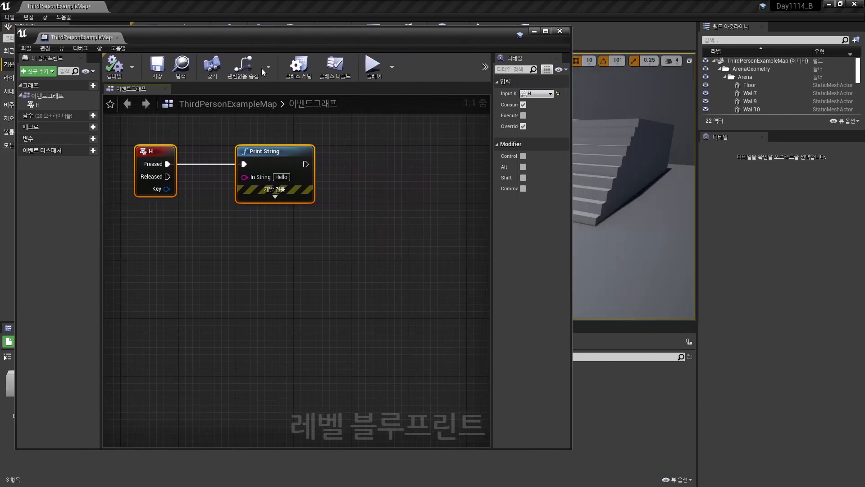
pyautogui.doubleClick(552, 43)
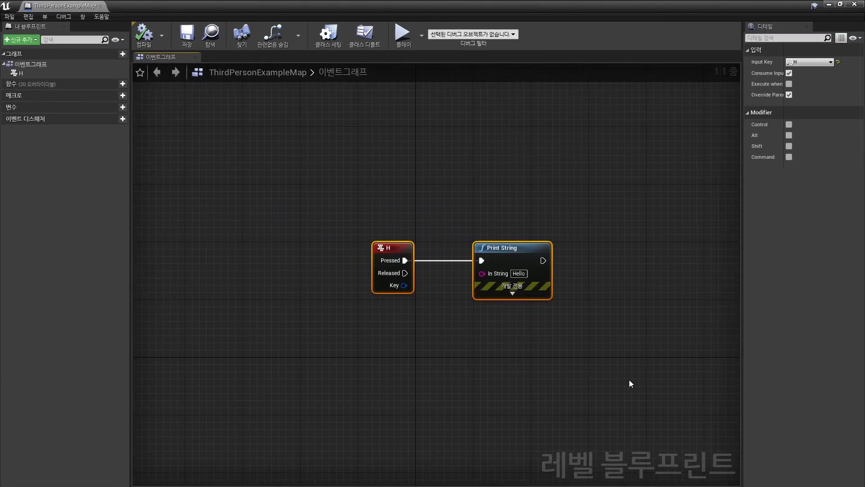
pyautogui.moveTo(574, 199); pyautogui.dragTo(439, 180, button='right')
pyautogui.moveTo(280, 323); pyautogui.dragTo(425, 273, button='right')
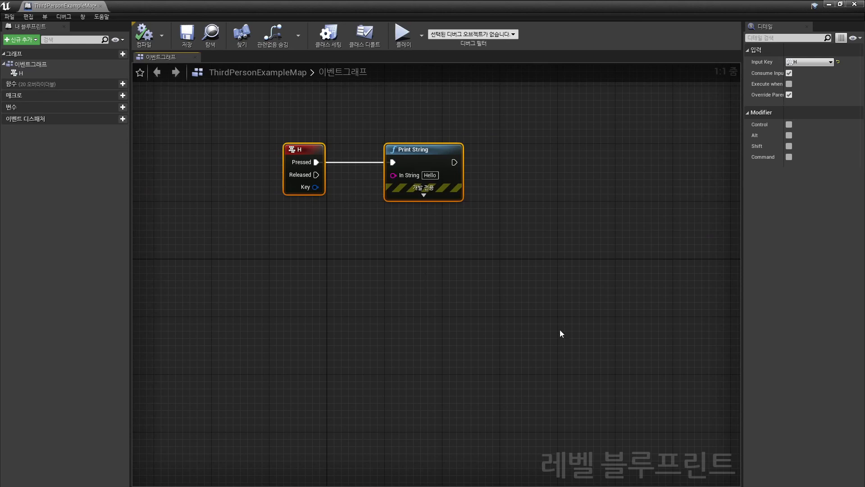
pyautogui.moveTo(560, 330); pyautogui.dragTo(538, 368, button='right')
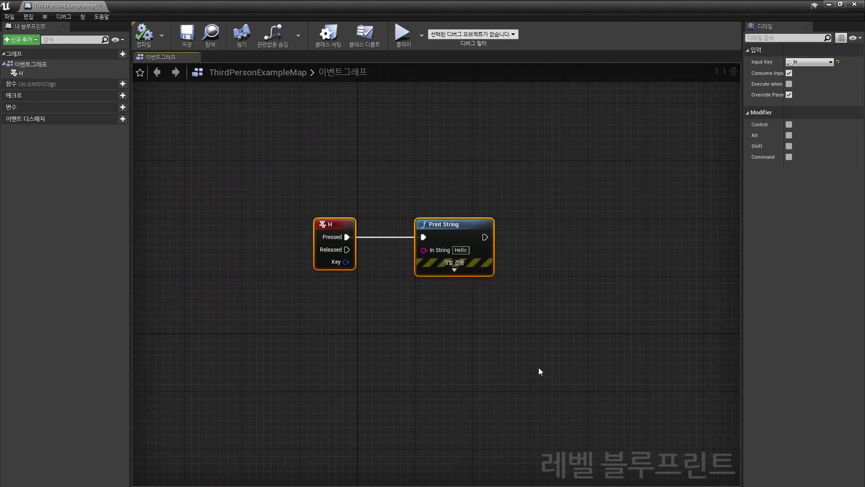
pyautogui.scroll(-10, 527, 376)
pyautogui.scroll(10, 527, 376)
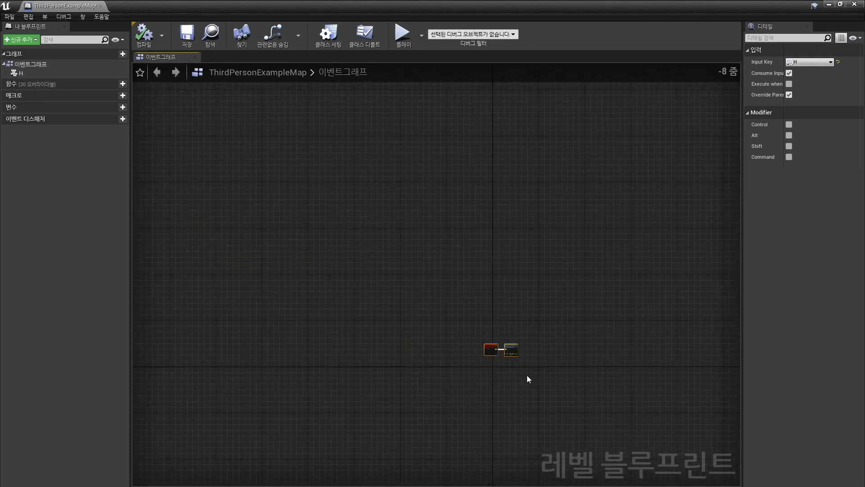
pyautogui.scroll(-10, 527, 378)
pyautogui.scroll(10, 527, 378)
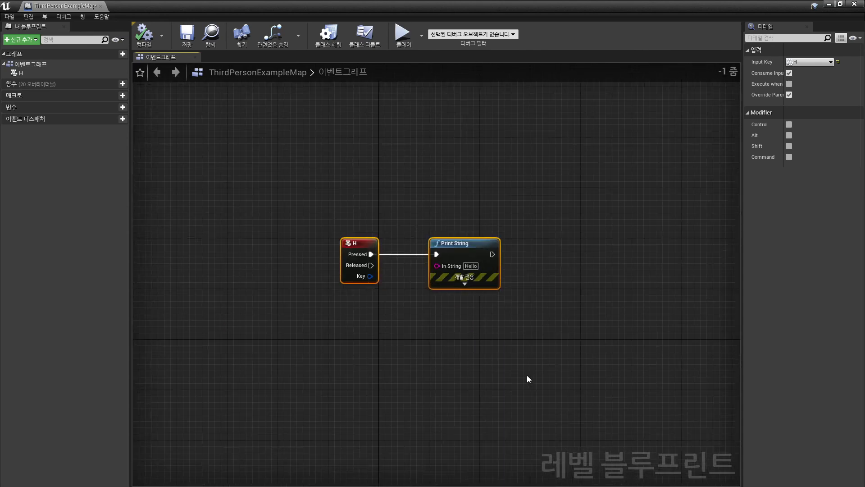
pyautogui.scroll(-1, 528, 379)
pyautogui.scroll(-5, 382, 290)
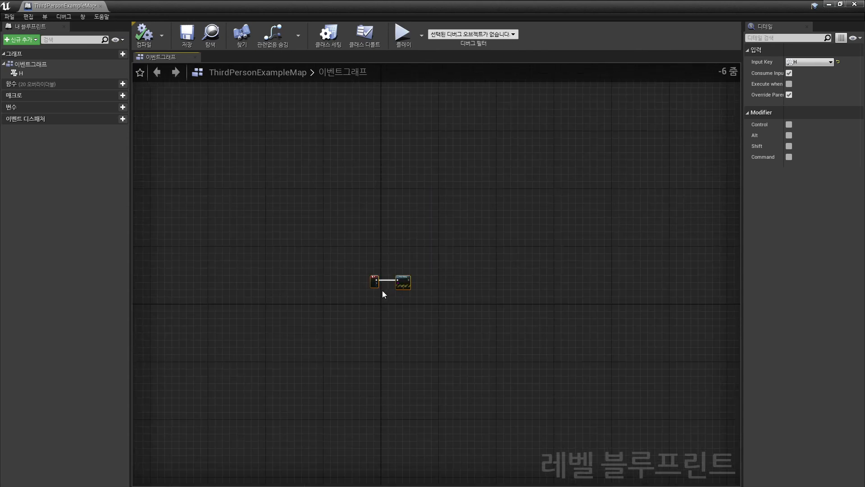
pyautogui.scroll(1, 394, 320)
pyautogui.moveTo(384, 342)
pyautogui.mouseDown(button='right')
pyautogui.moveTo(380, 334)
pyautogui.moveTo(432, 249)
pyautogui.moveTo(385, 352)
pyautogui.mouseUp(button='right')
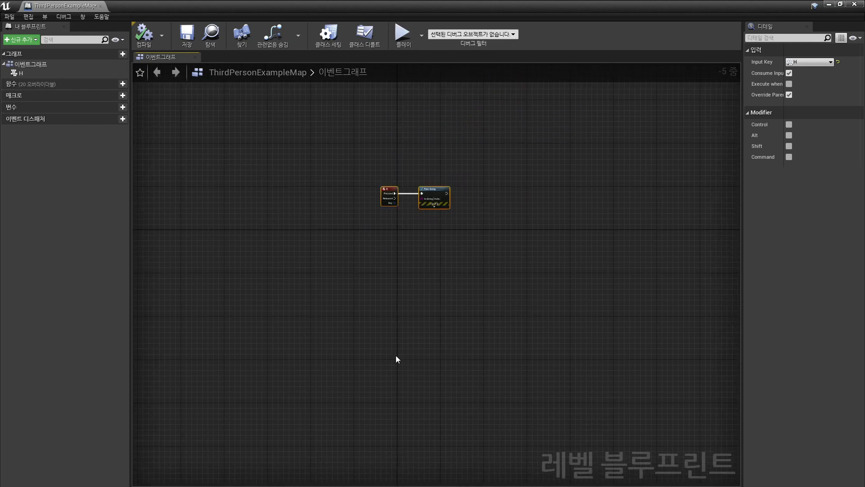
pyautogui.scroll(5, 421, 321)
pyautogui.moveTo(421, 322); pyautogui.dragTo(366, 310, button='right')
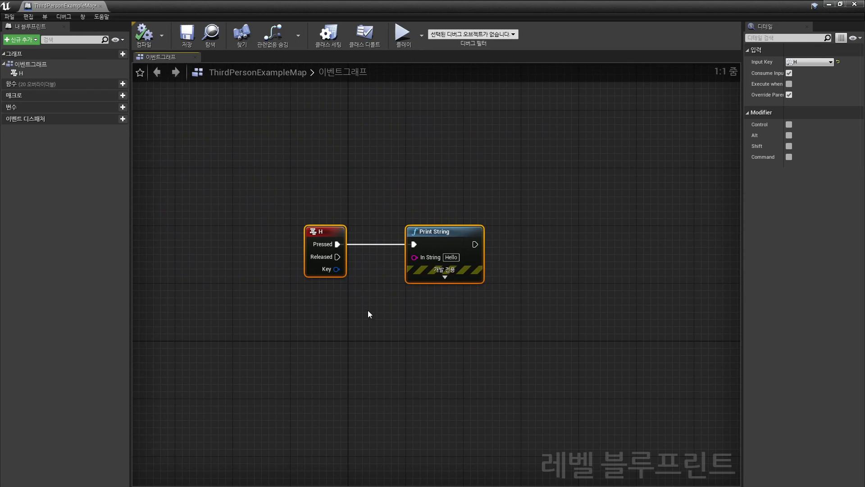
pyautogui.moveTo(401, 309); pyautogui.dragTo(421, 297, button='right')
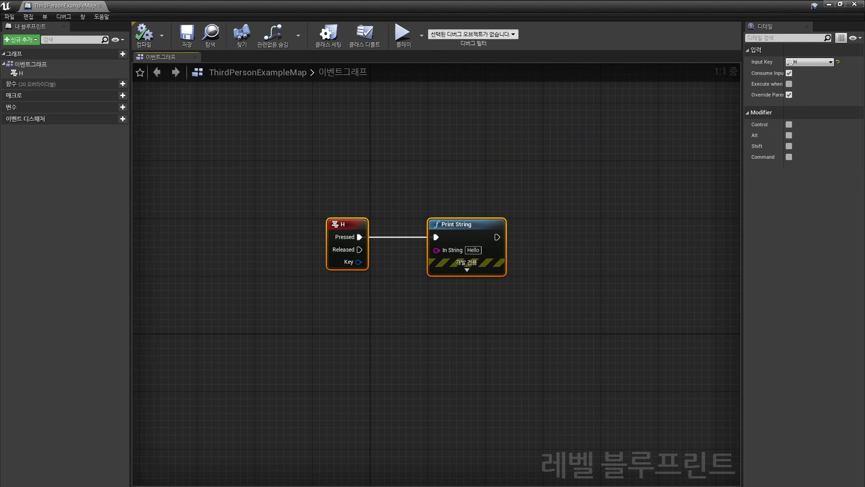
pyautogui.moveTo(457, 311); pyautogui.dragTo(491, 315, button='right')
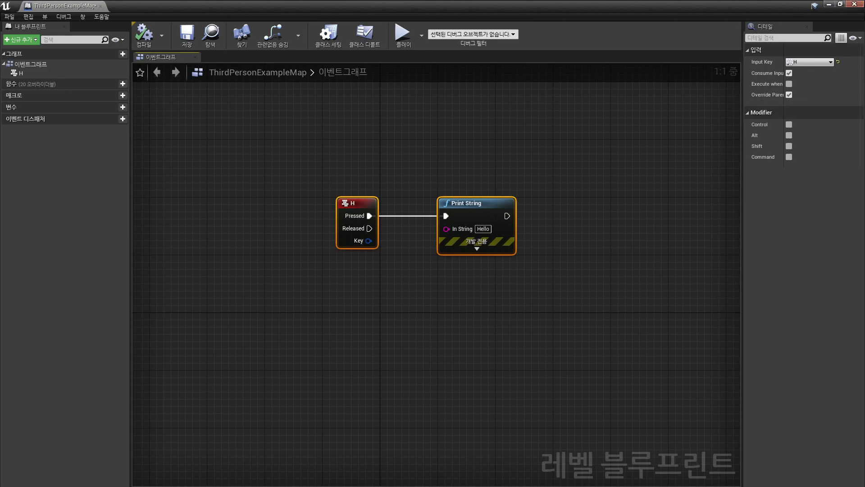
# Restore the Level Blueprint to a floating window, narrow it and place it beside the level viewport with both nodes in view
pyautogui.click(840, 4)
pyautogui.moveTo(409, 41); pyautogui.dragTo(555, 49)
pyautogui.moveTo(476, 195); pyautogui.dragTo(572, 197, button='right')
pyautogui.moveTo(181, 292); pyautogui.dragTo(409, 291)
pyautogui.moveTo(543, 29); pyautogui.dragTo(685, 45)
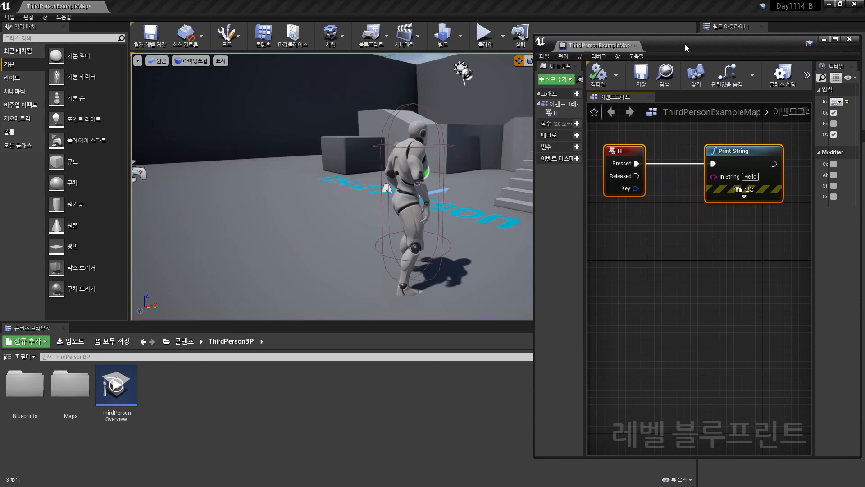
# Play the level beside the floating Level Blueprint, trigger the H event several times to print Hello, and end the play session
pyautogui.moveTo(684, 44); pyautogui.dragTo(683, 44)
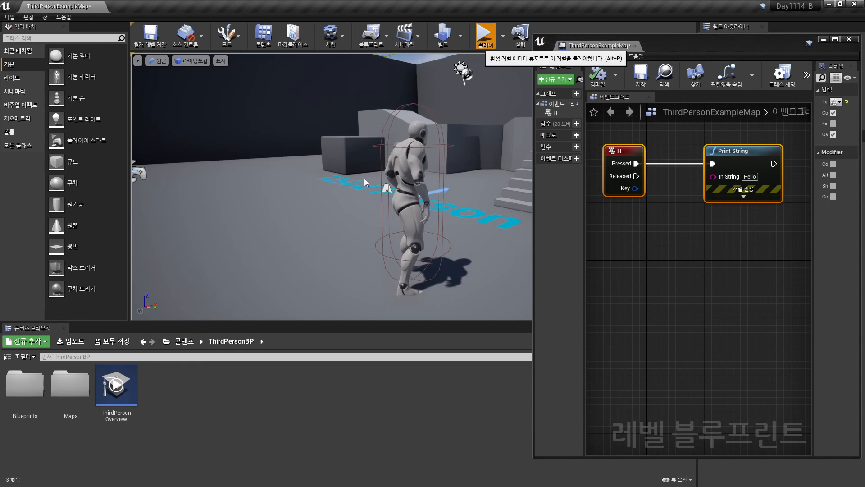
pyautogui.click(483, 34)
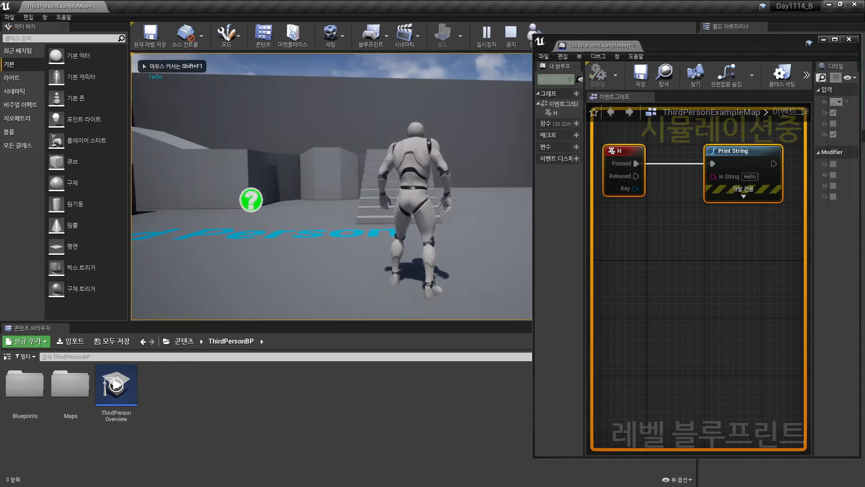
pyautogui.press('h')
pyautogui.press('h')
pyautogui.press('h')
pyautogui.press('h')
pyautogui.press('Escape')
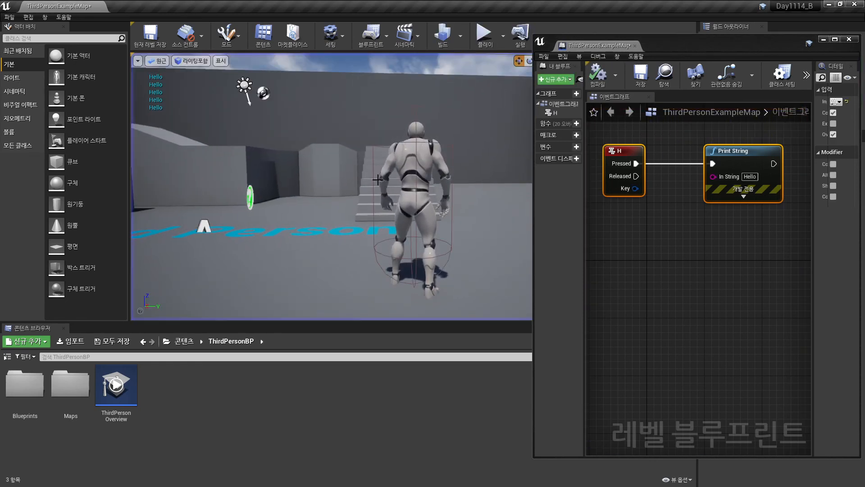
# Resize the floating Level Blueprint beside the viewport, keeping both nodes in view and uncovering the main editor's Play control
pyautogui.moveTo(534, 198); pyautogui.dragTo(127, 207)
pyautogui.moveTo(382, 250); pyautogui.dragTo(504, 305, button='right')
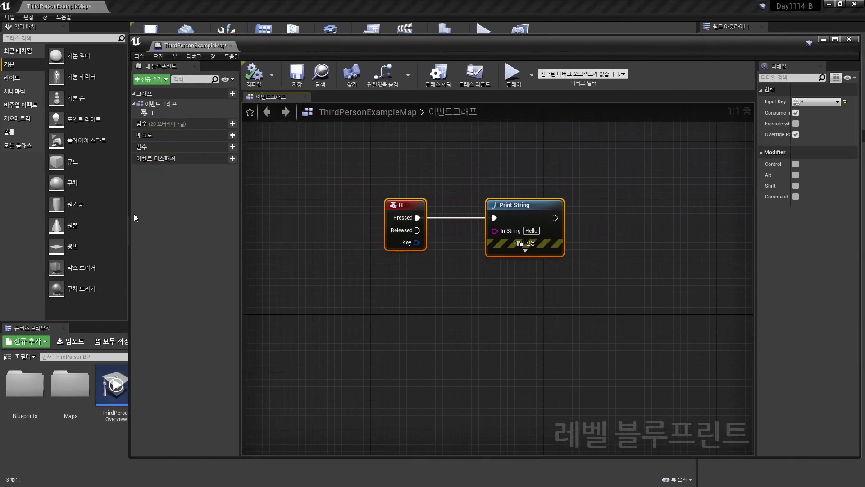
pyautogui.moveTo(127, 213); pyautogui.dragTo(474, 214)
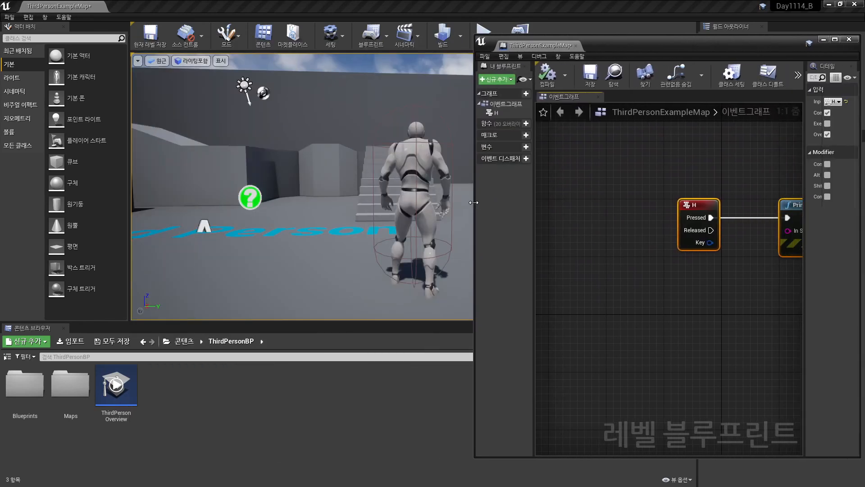
pyautogui.moveTo(679, 284); pyautogui.dragTo(626, 253, button='right')
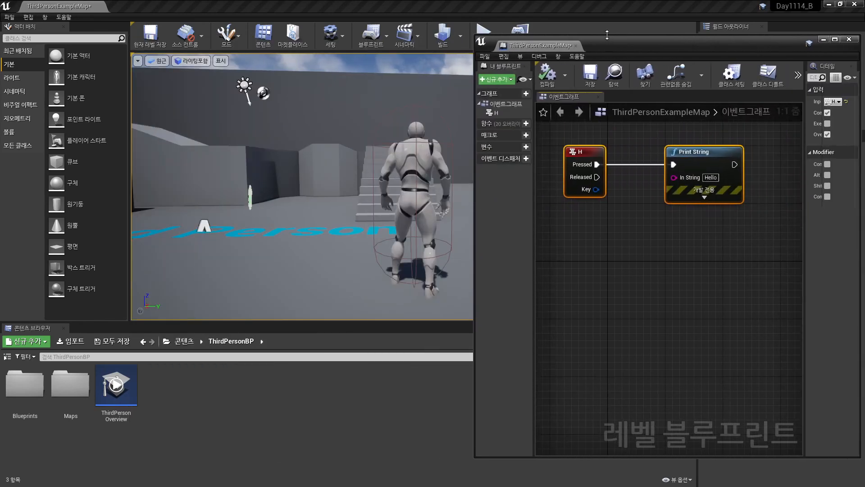
pyautogui.moveTo(607, 36); pyautogui.dragTo(607, 58)
# Play the level again and trigger the H event repeatedly while watching the viewport and the event graph side by side
pyautogui.click(483, 34)
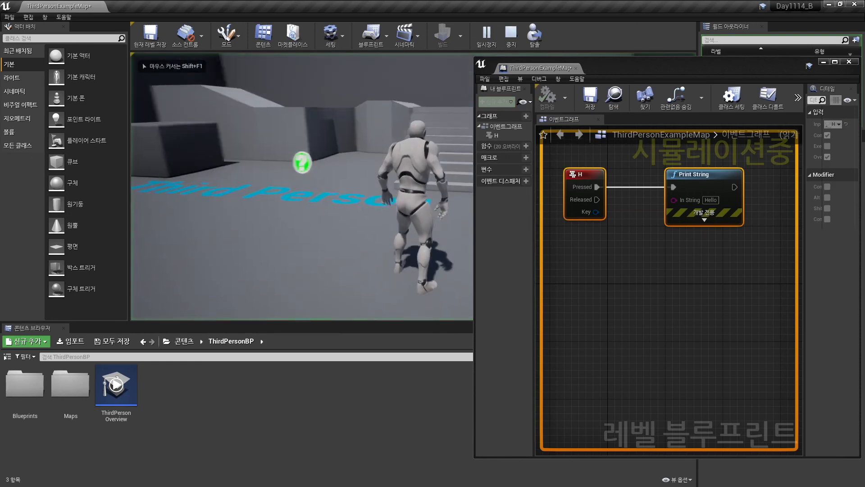
pyautogui.press('h')
pyautogui.press('h')
pyautogui.press('h')
pyautogui.press('h')
pyautogui.press('h')
pyautogui.press('h')
pyautogui.press('h')
pyautogui.press('h')
pyautogui.press('h')
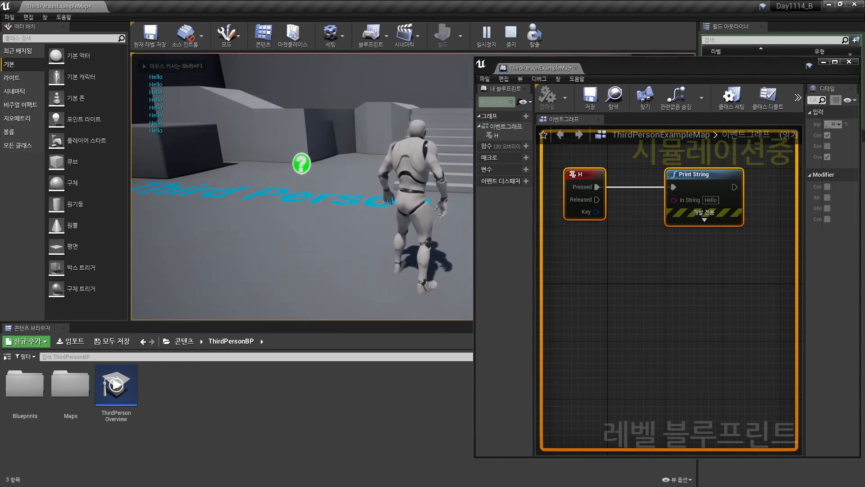
# Release the cursor from the running game to inspect the event graph, return to the game to retest H, and stop playing
pyautogui.hotkey('shift', 'F1')
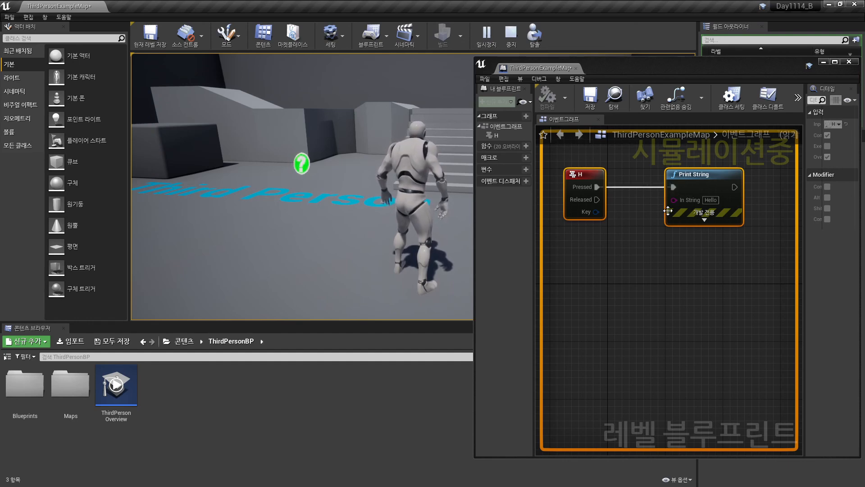
pyautogui.moveTo(655, 269); pyautogui.dragTo(674, 286, button='right')
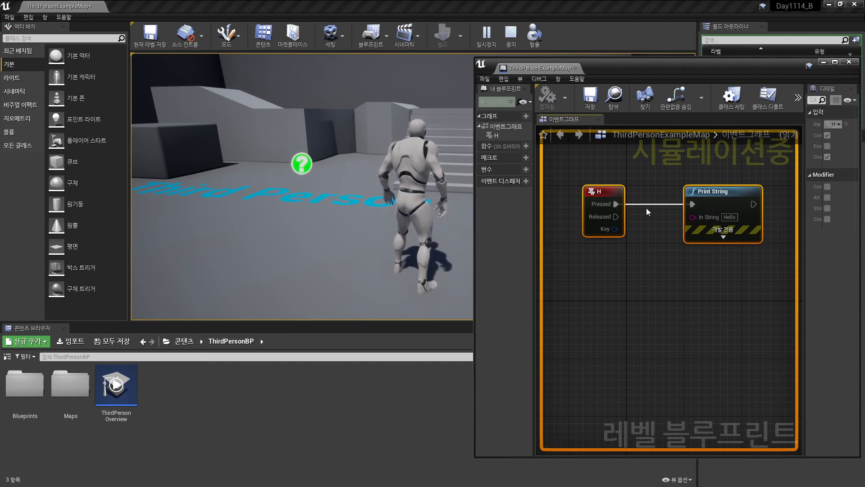
pyautogui.click(267, 220)
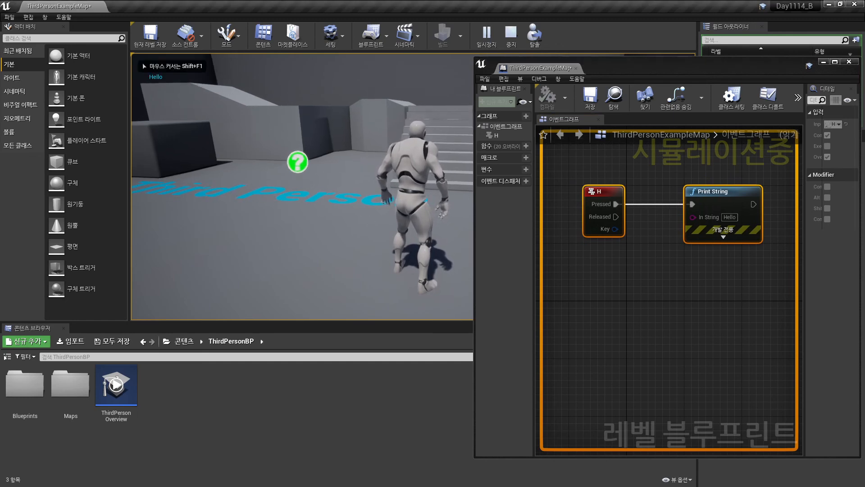
pyautogui.press('Escape')
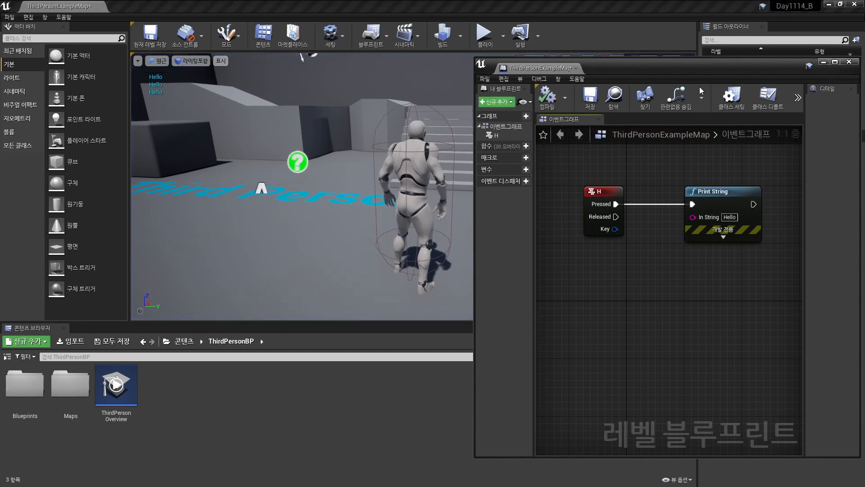
# Reposition the floating Level Blueprint window and enlarge it on all sides until it covers most of the main editor
pyautogui.moveTo(785, 65); pyautogui.dragTo(734, 63)
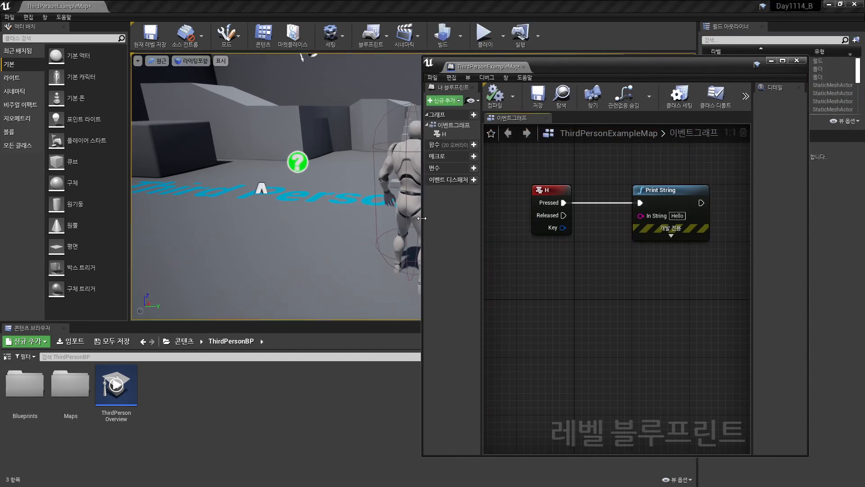
pyautogui.moveTo(422, 218); pyautogui.dragTo(69, 218)
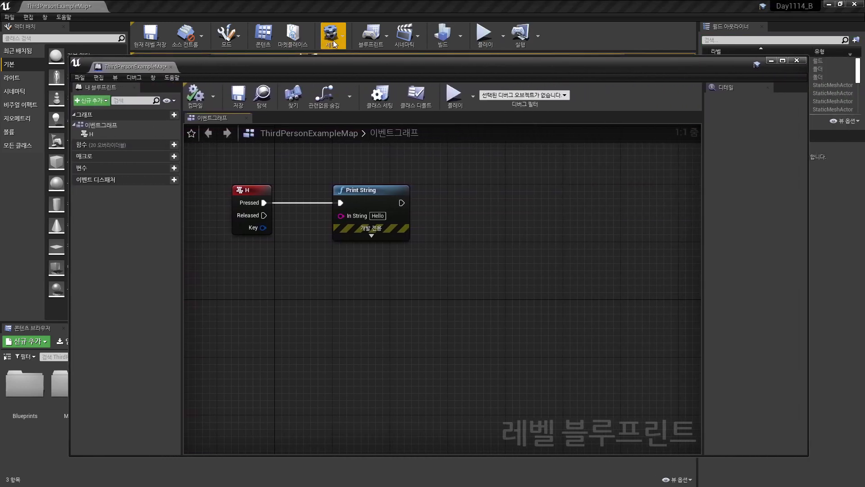
pyautogui.moveTo(335, 57); pyautogui.dragTo(335, 12)
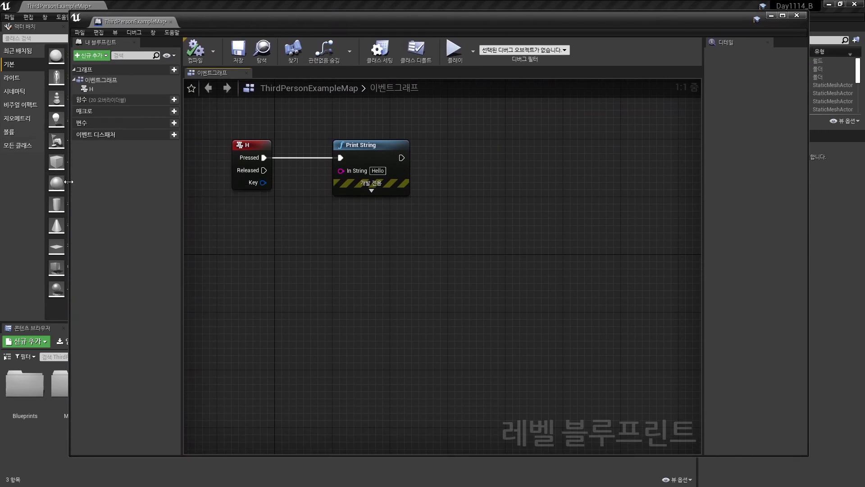
pyautogui.moveTo(68, 182); pyautogui.dragTo(17, 182)
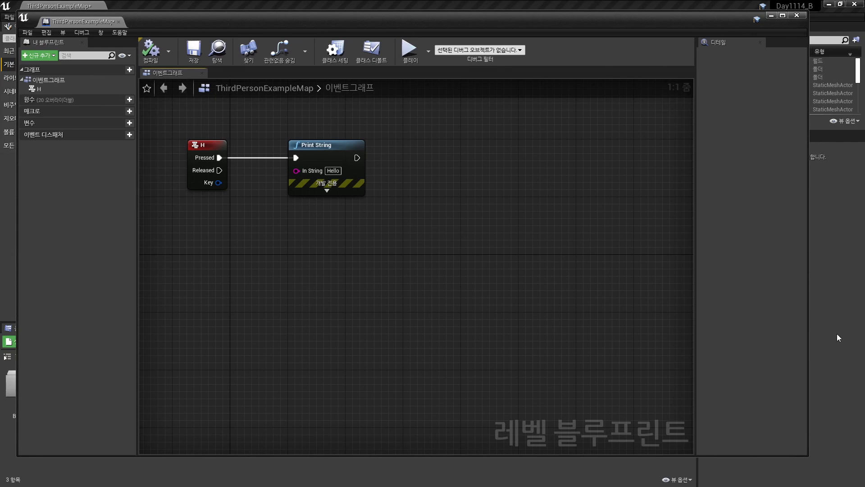
pyautogui.moveTo(808, 456); pyautogui.dragTo(849, 475)
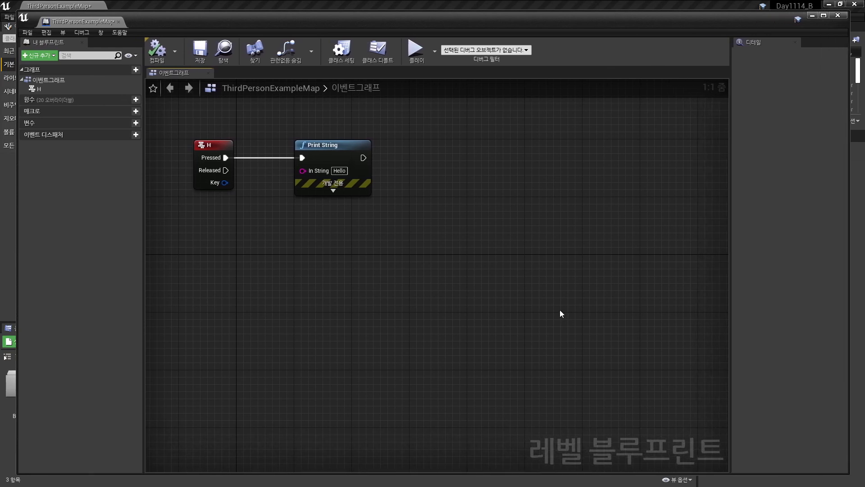